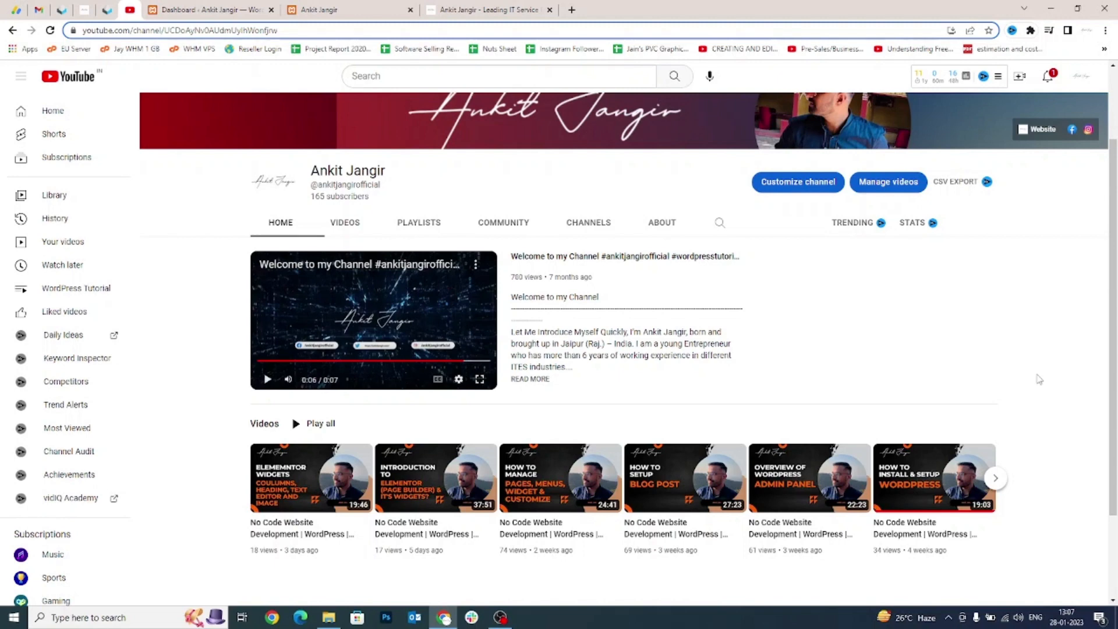
Review the about me section on the local copy of the website.
click(326, 9)
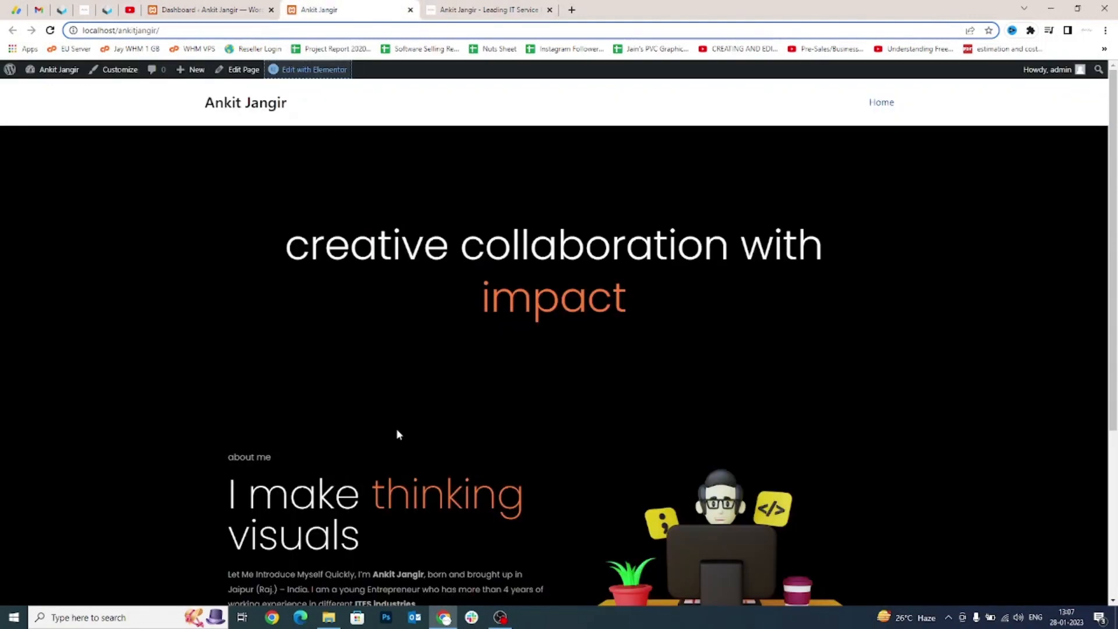
scroll(397, 434, down, 4)
drag(181, 230, 896, 453)
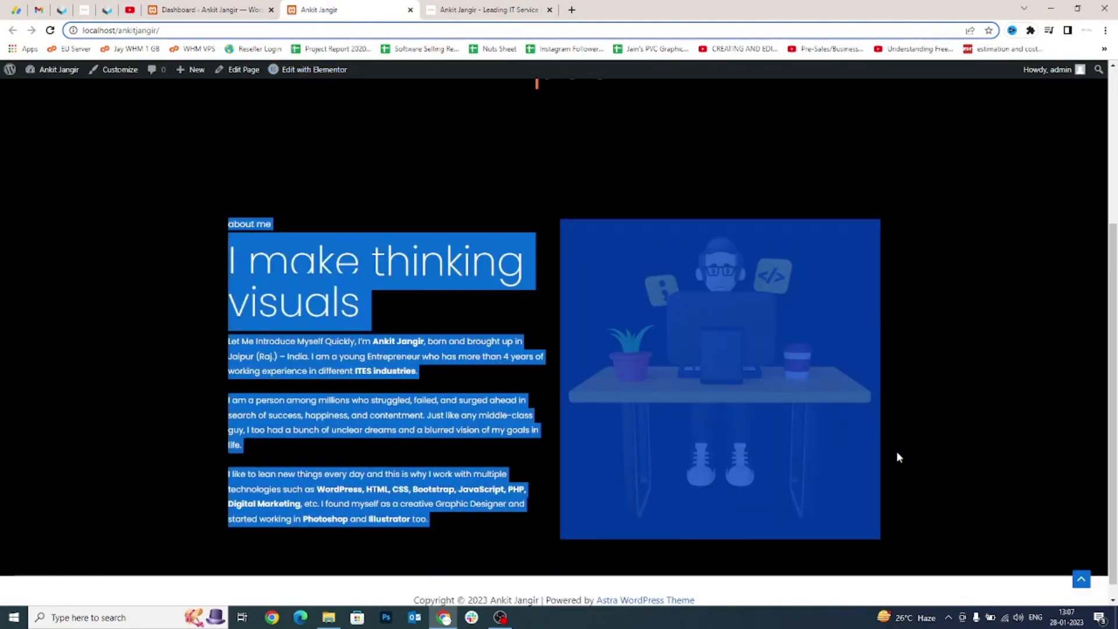
click(897, 453)
Examine the our services section on the live website and its place relative to the sections above.
click(490, 9)
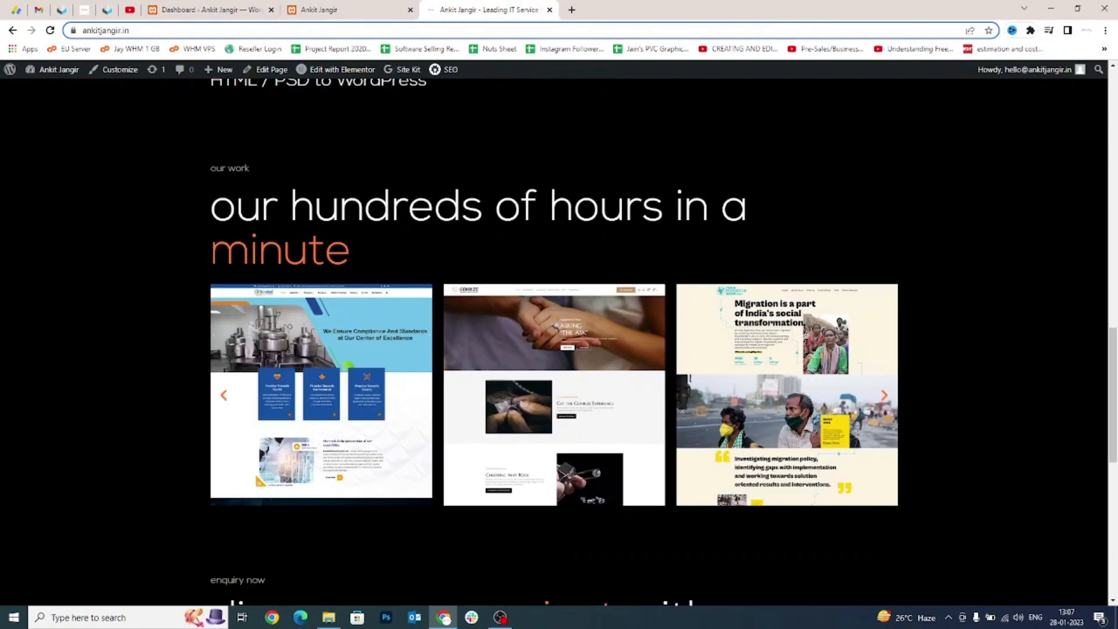
scroll(472, 250, up, 6)
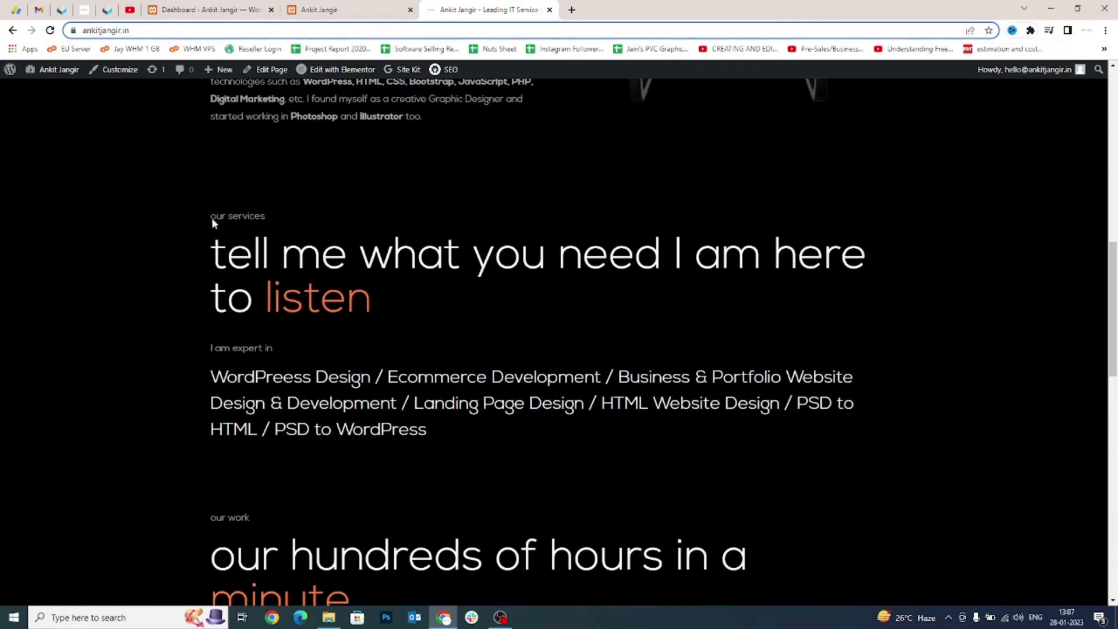
drag(211, 217, 428, 437)
click(430, 444)
drag(210, 216, 266, 217)
scroll(219, 304, up, 9)
scroll(215, 317, down, 7)
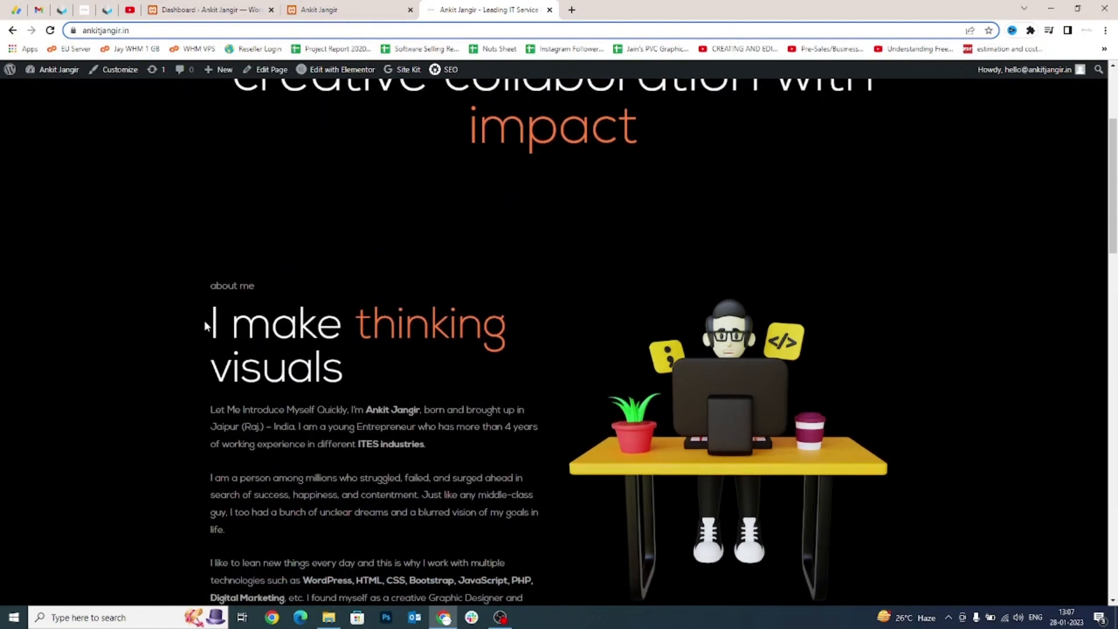
Compare the services and about me headings on the live site, and read the "I am expert in" list.
drag(210, 376, 397, 425)
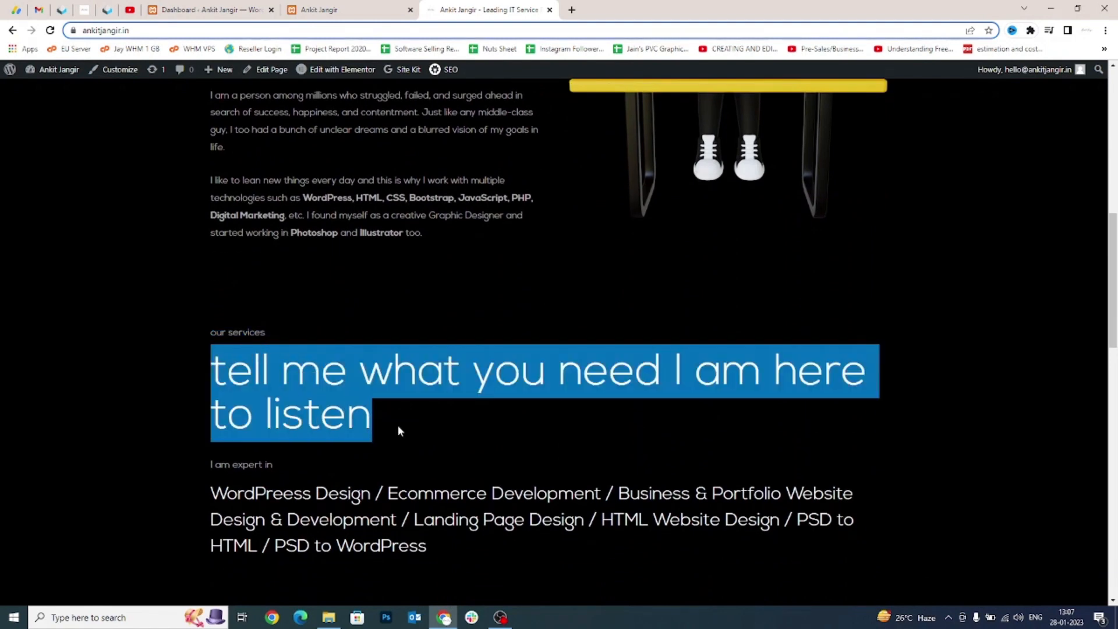
scroll(400, 424, up, 6)
drag(231, 291, 352, 347)
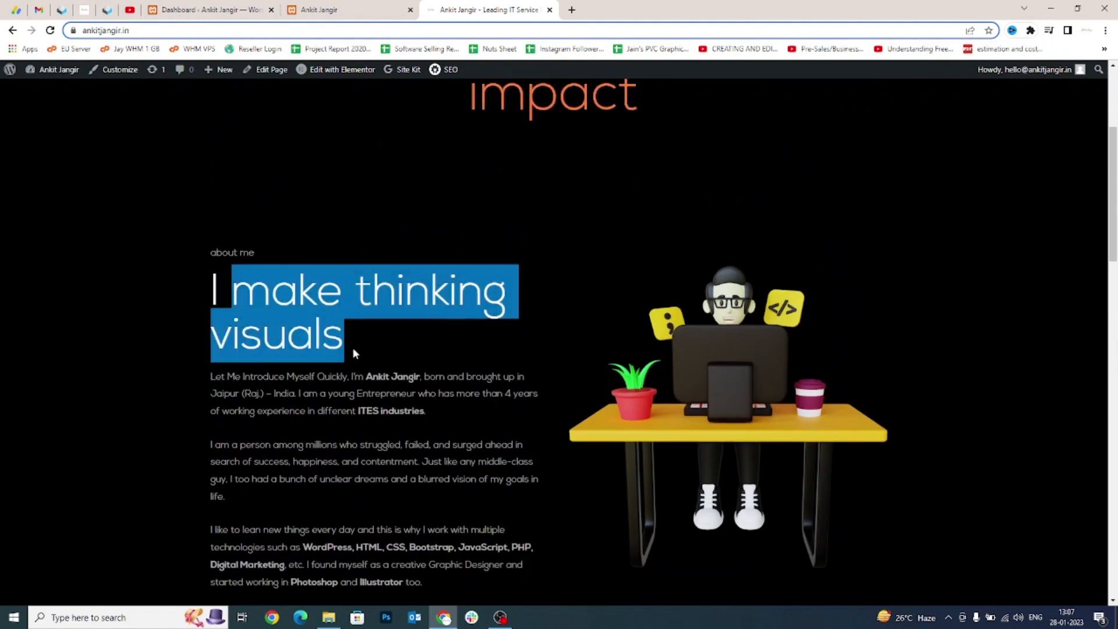
scroll(352, 347, down, 8)
drag(206, 348, 272, 349)
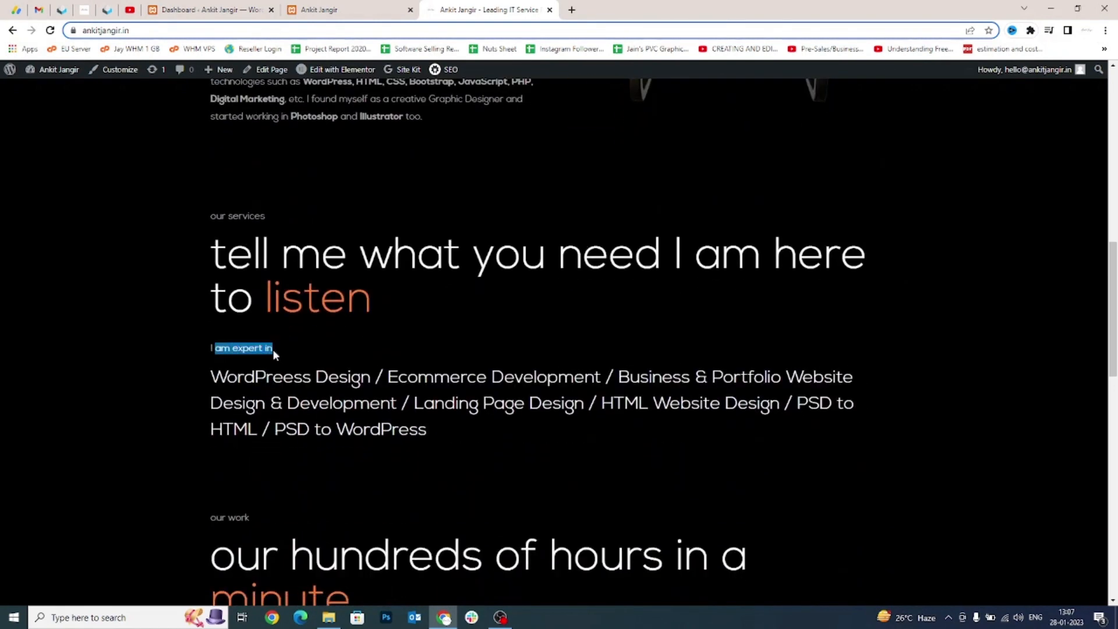
click(279, 350)
drag(210, 376, 412, 429)
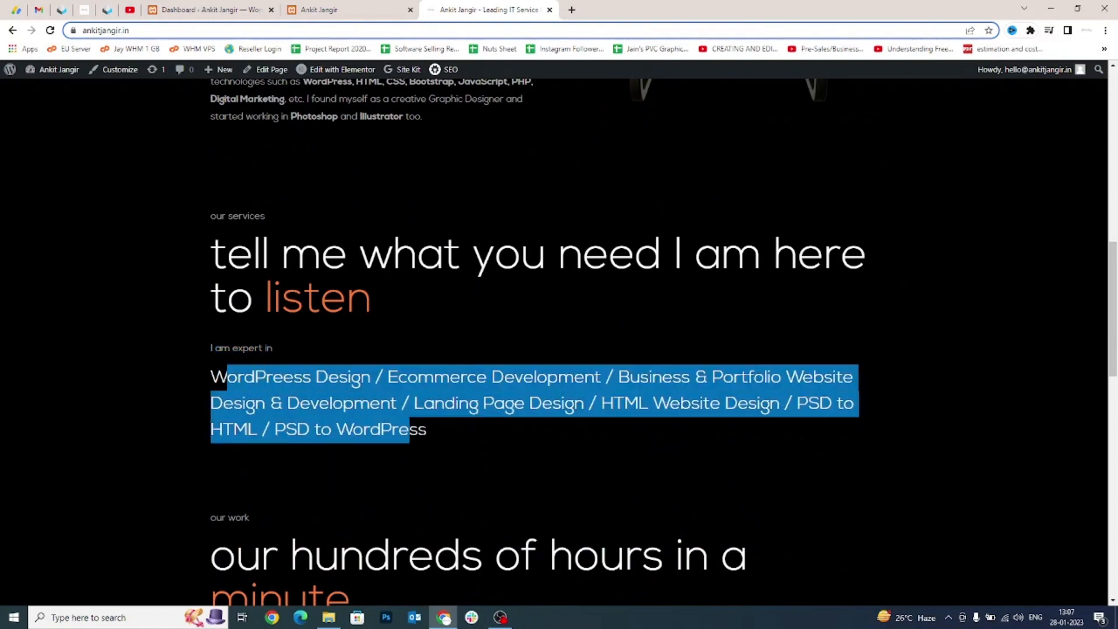
click(446, 438)
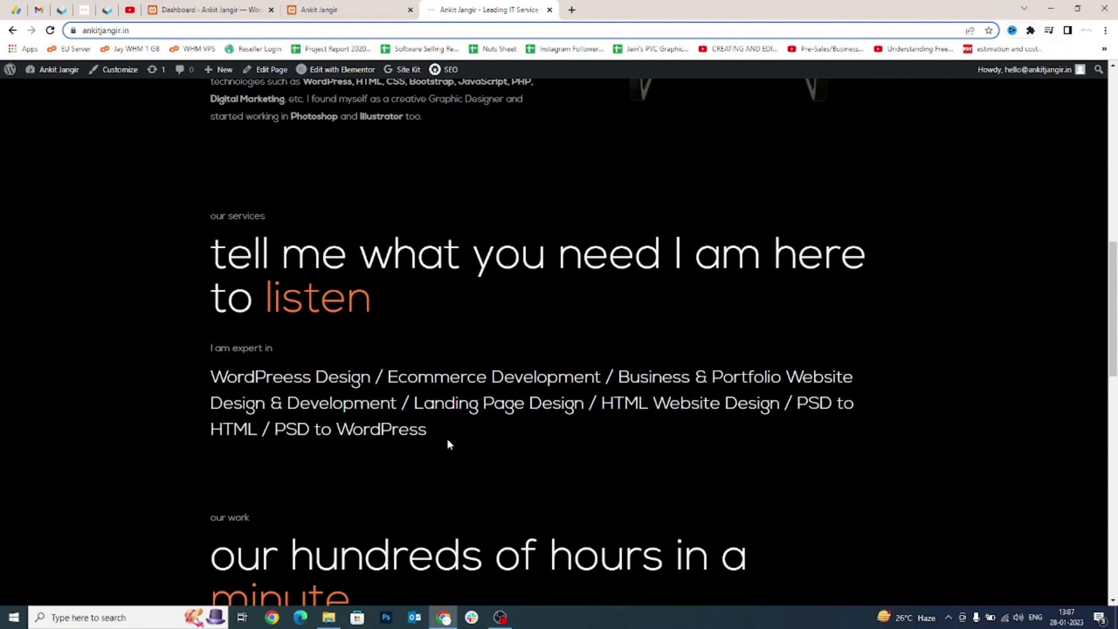
Examine the our work section of the live site and advance its portfolio carousel.
scroll(446, 438, down, 4)
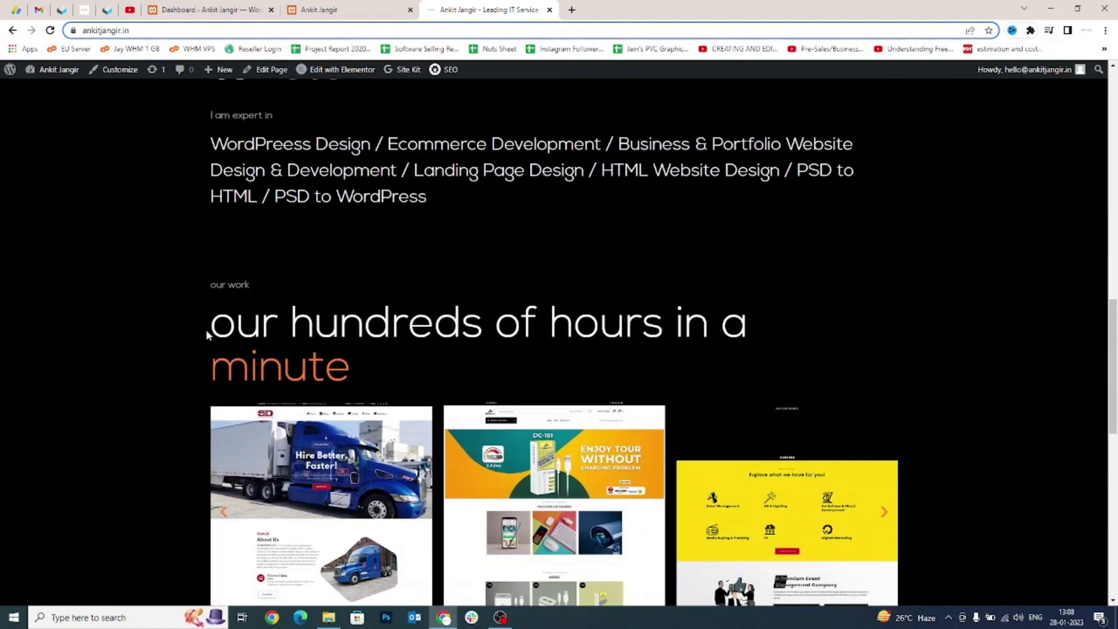
click(256, 288)
scroll(257, 291, down, 4)
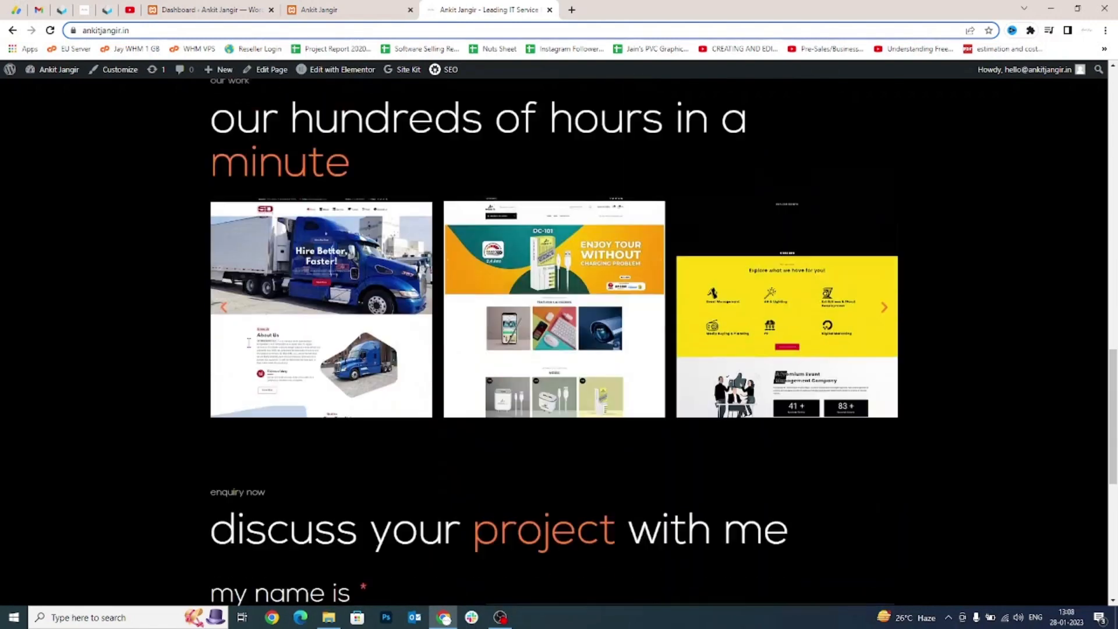
click(883, 280)
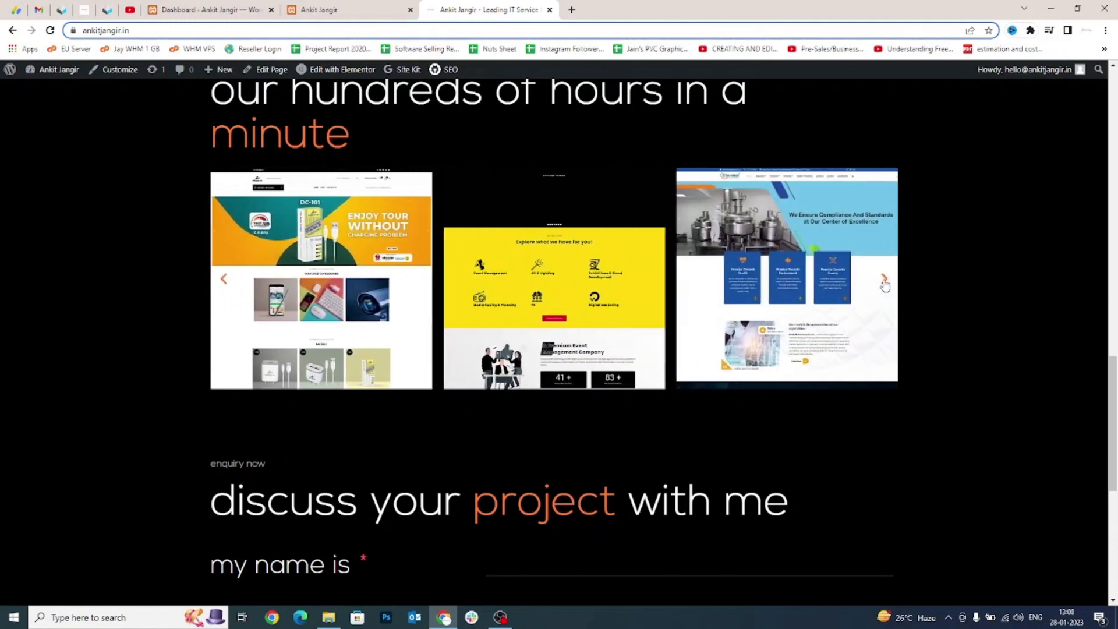
Enlarge a portfolio image, page through the gallery to the SDTrucking image, and close the viewer.
click(536, 314)
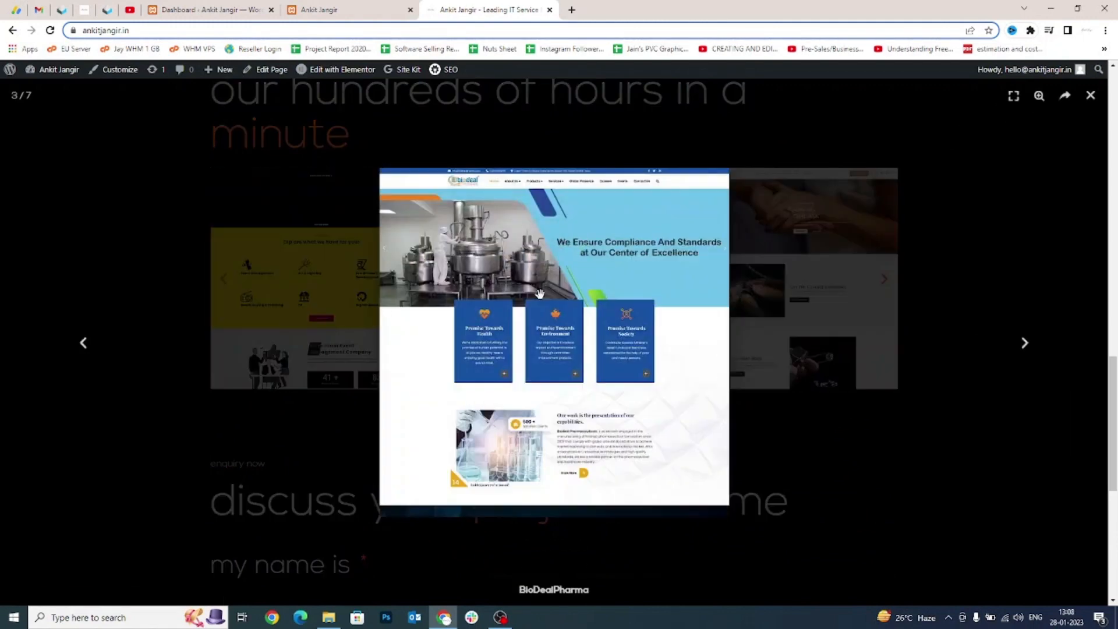
click(1033, 348)
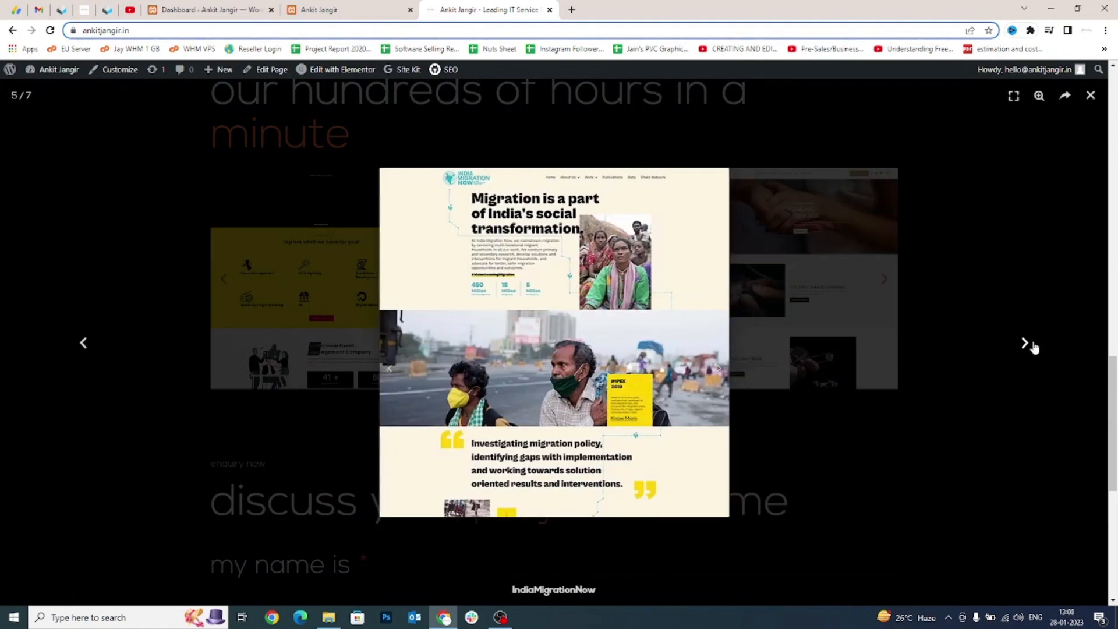
click(1034, 348)
click(1034, 348)
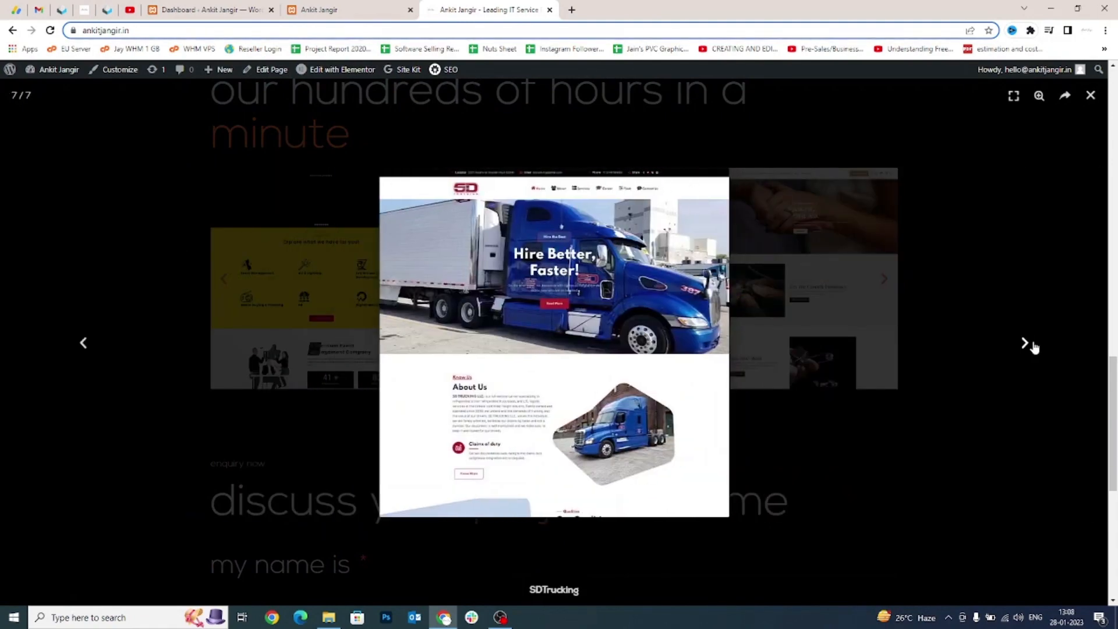
click(1091, 95)
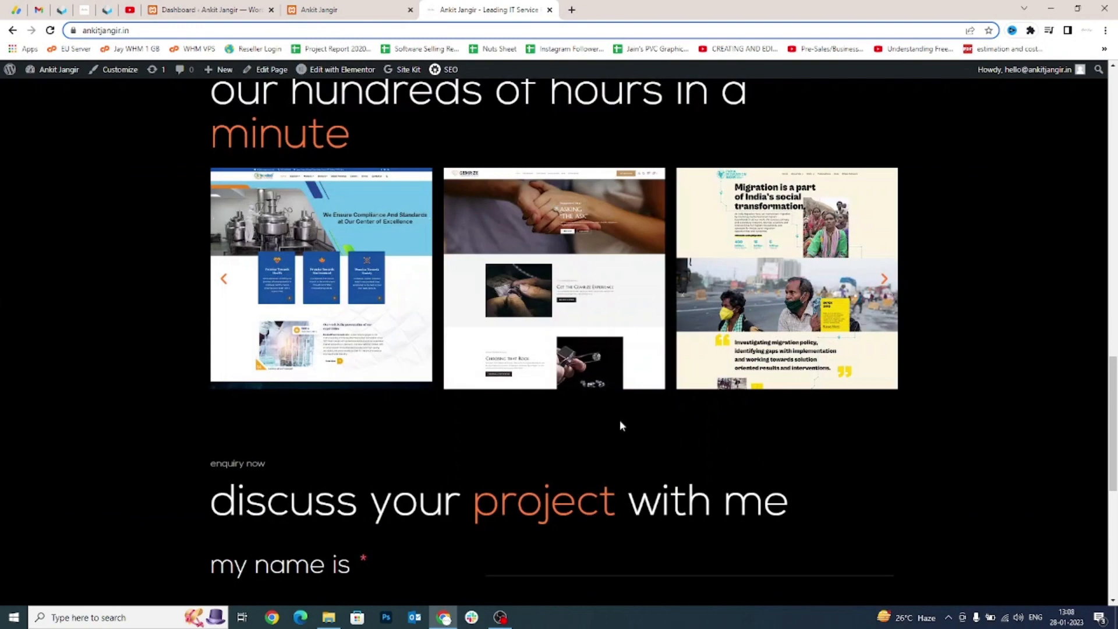
scroll(619, 421, up, 8)
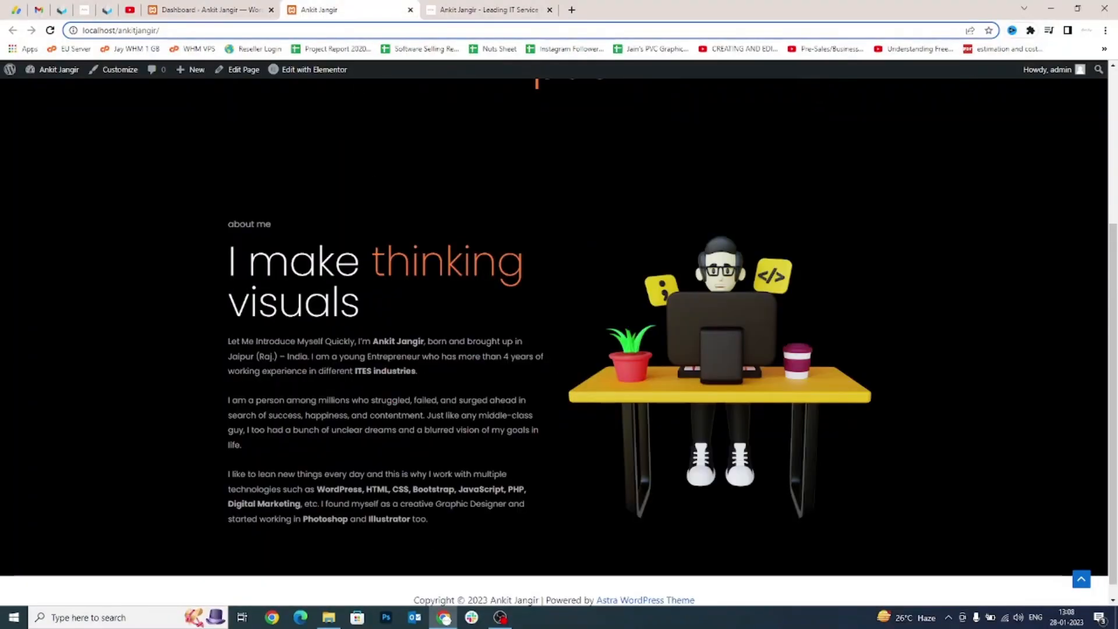
scroll(373, 283, up, 4)
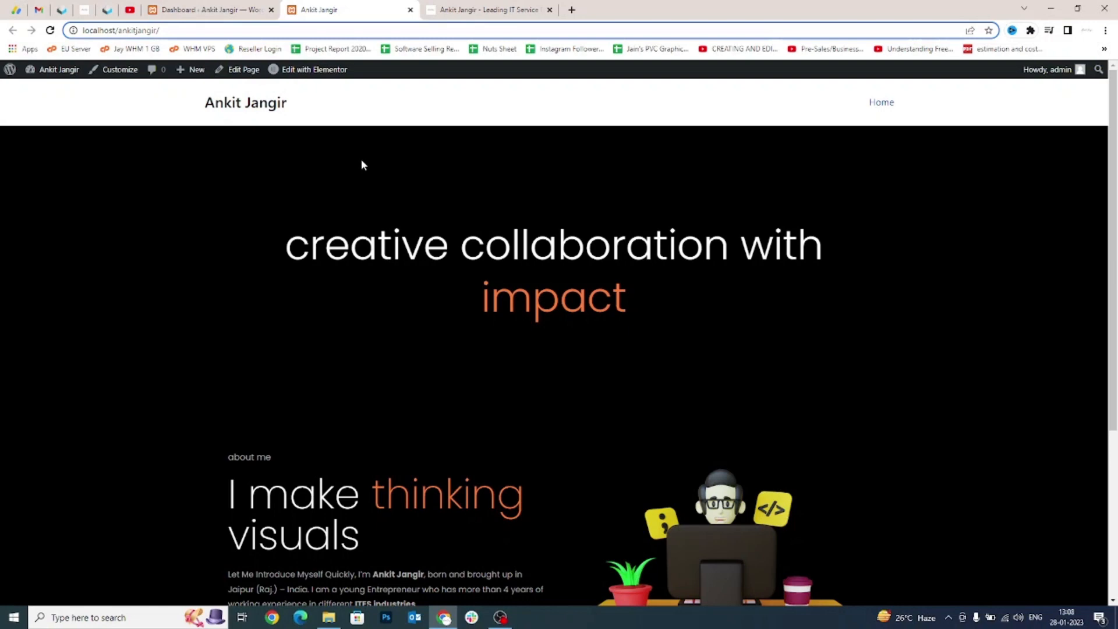
click(201, 10)
mouse_move(35, 205)
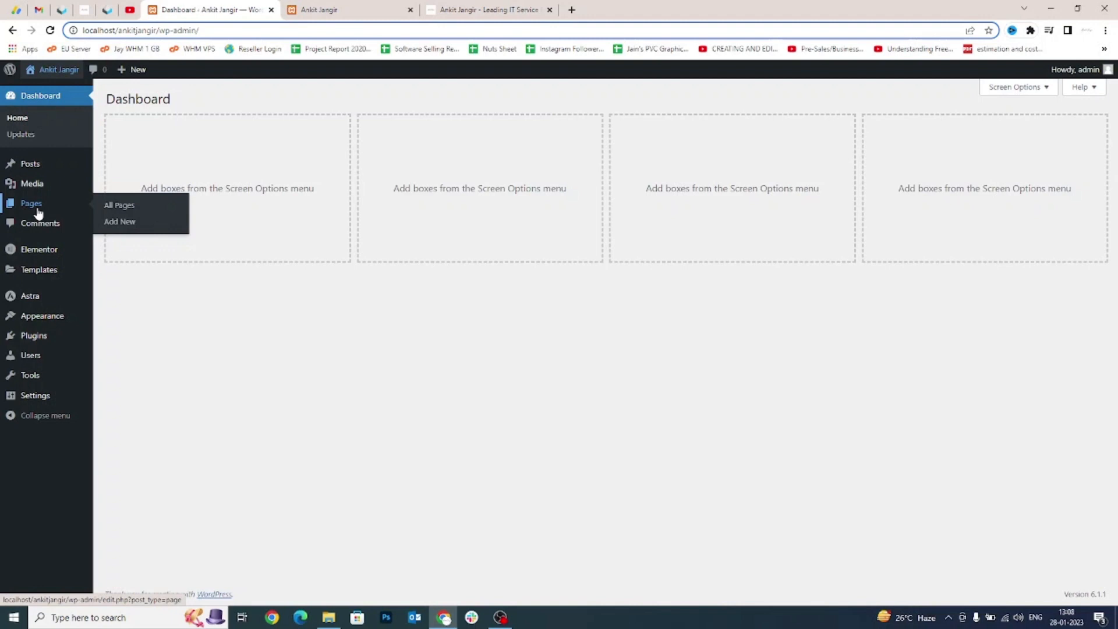
click(326, 10)
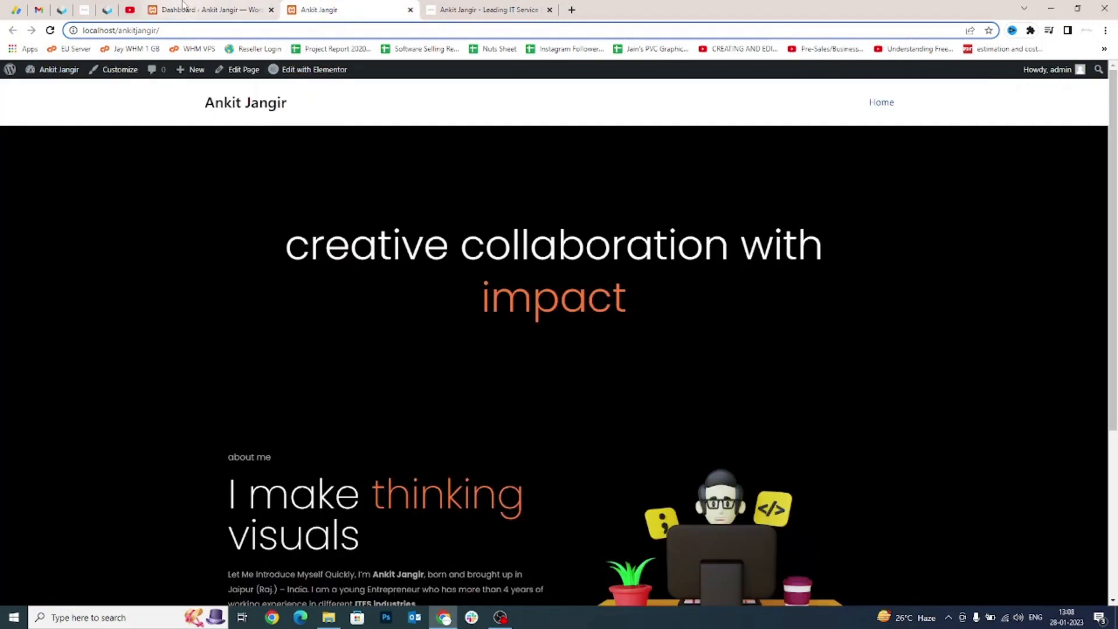
click(182, 4)
mouse_move(81, 163)
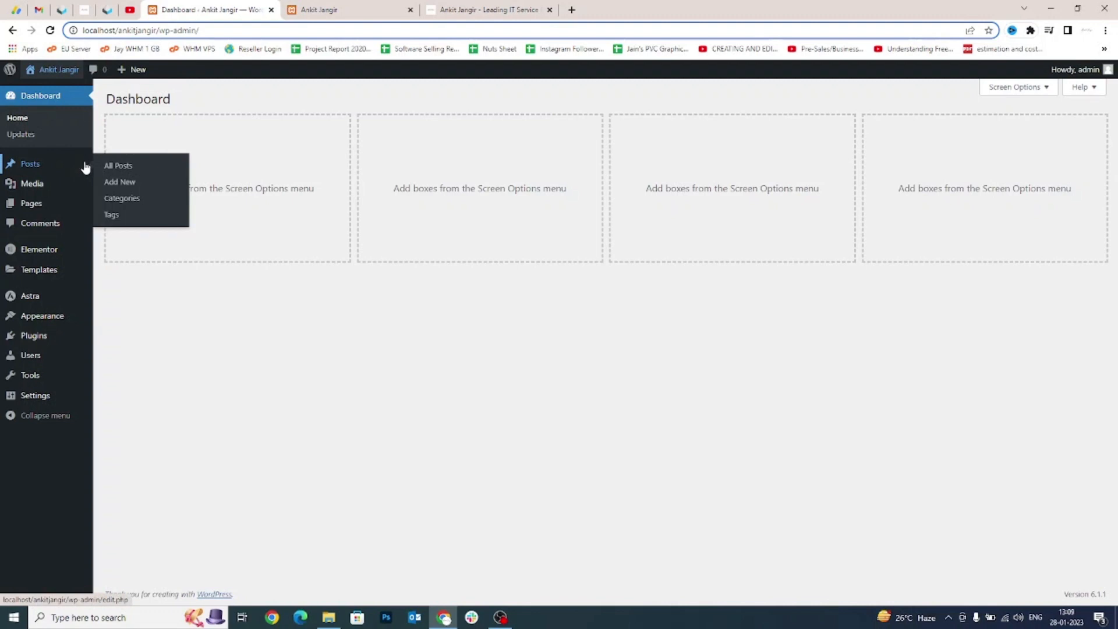
mouse_move(336, 10)
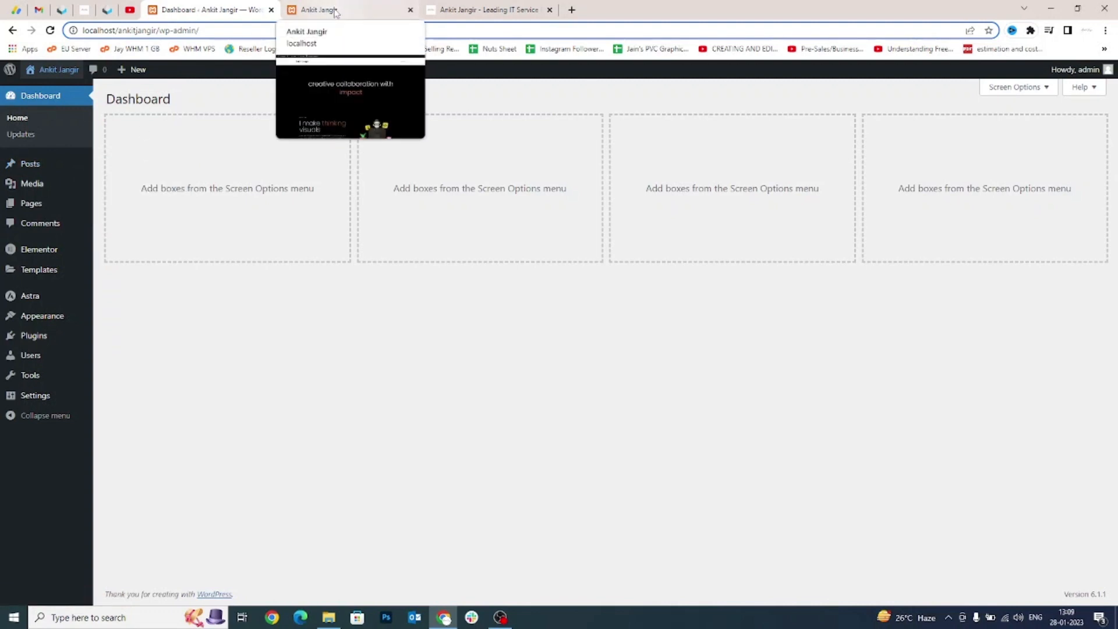
Open the local home page in the Elementor editor in a new tab and go to the empty area below the about me section.
click(335, 10)
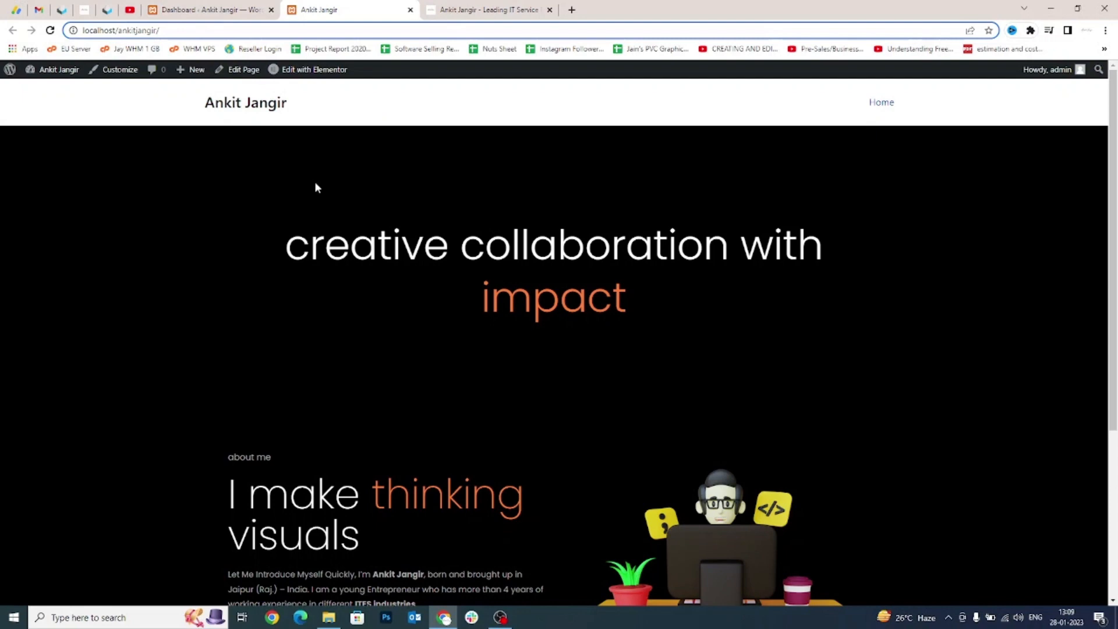
scroll(521, 236, down, 4)
scroll(522, 236, up, 4)
mouse_move(313, 73)
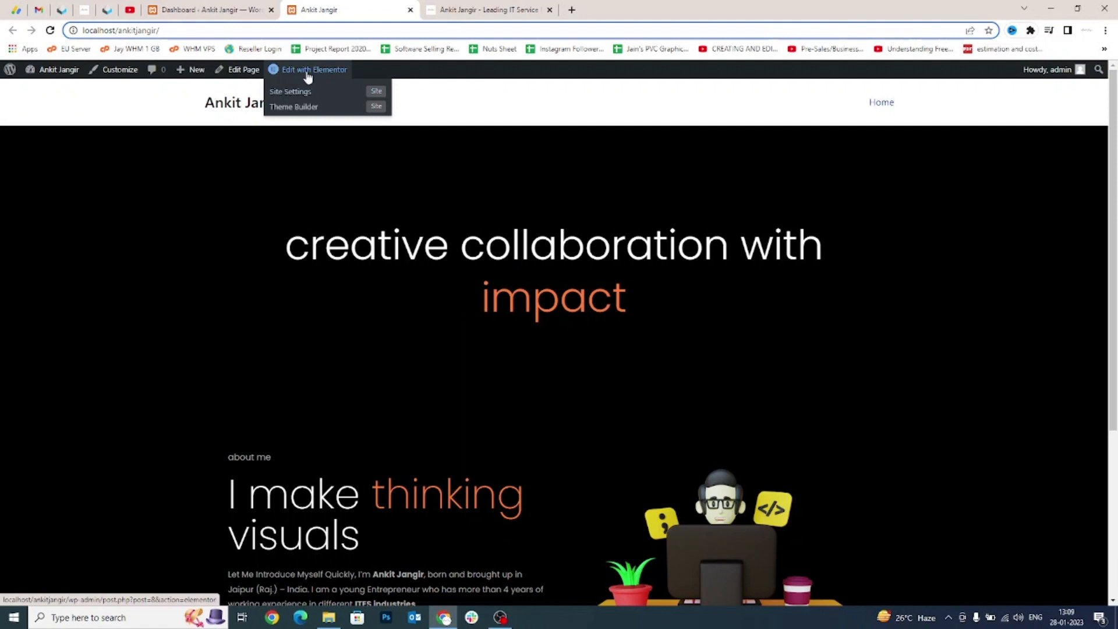
middle_click(307, 73)
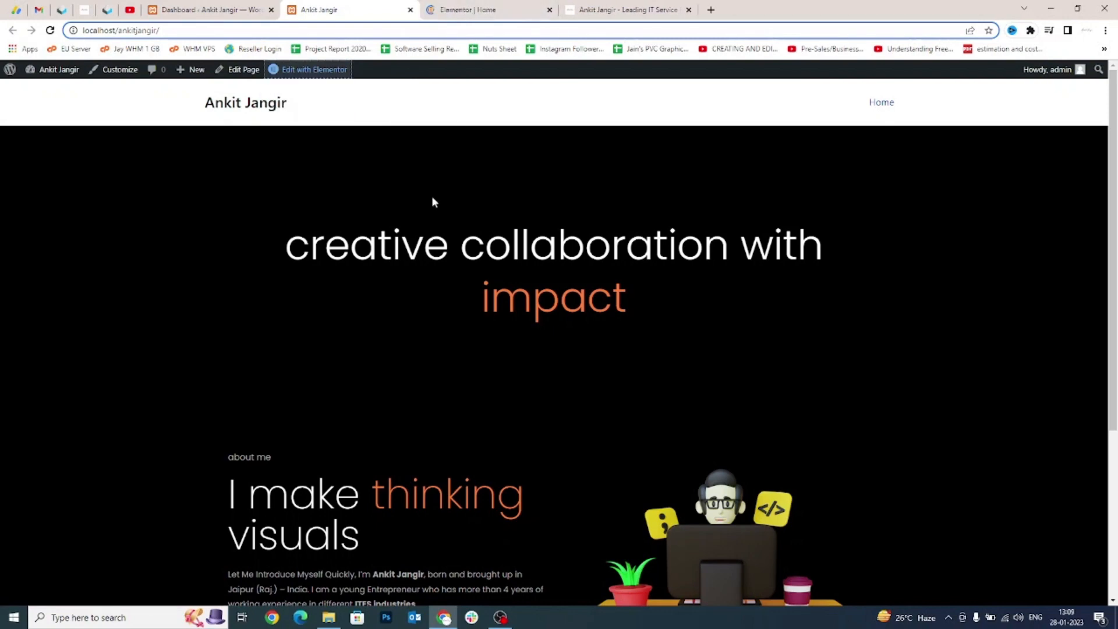
scroll(431, 195, down, 4)
click(506, 5)
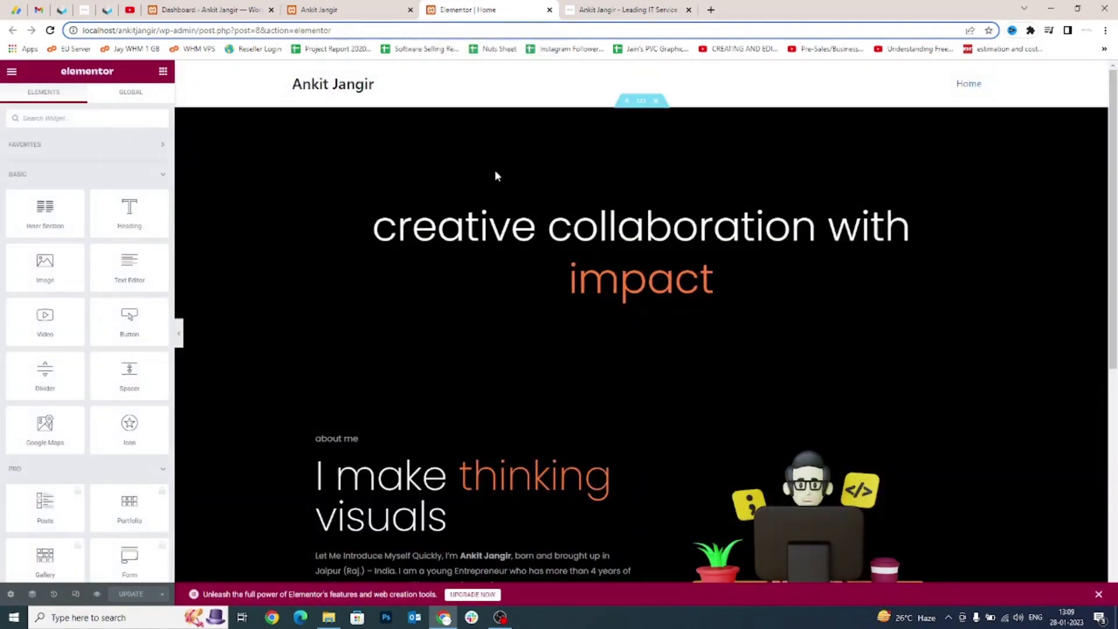
scroll(498, 188, down, 5)
scroll(641, 326, down, 2)
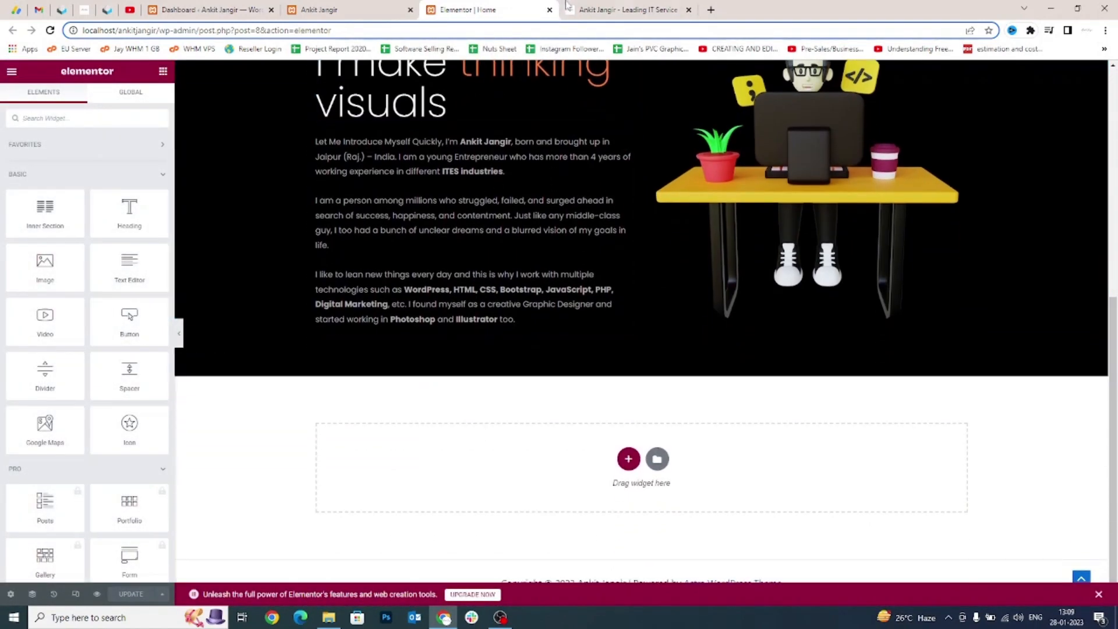
Review the live site's our services block, from its small label through the heading to the expertise list.
click(582, 9)
scroll(559, 341, up, 1)
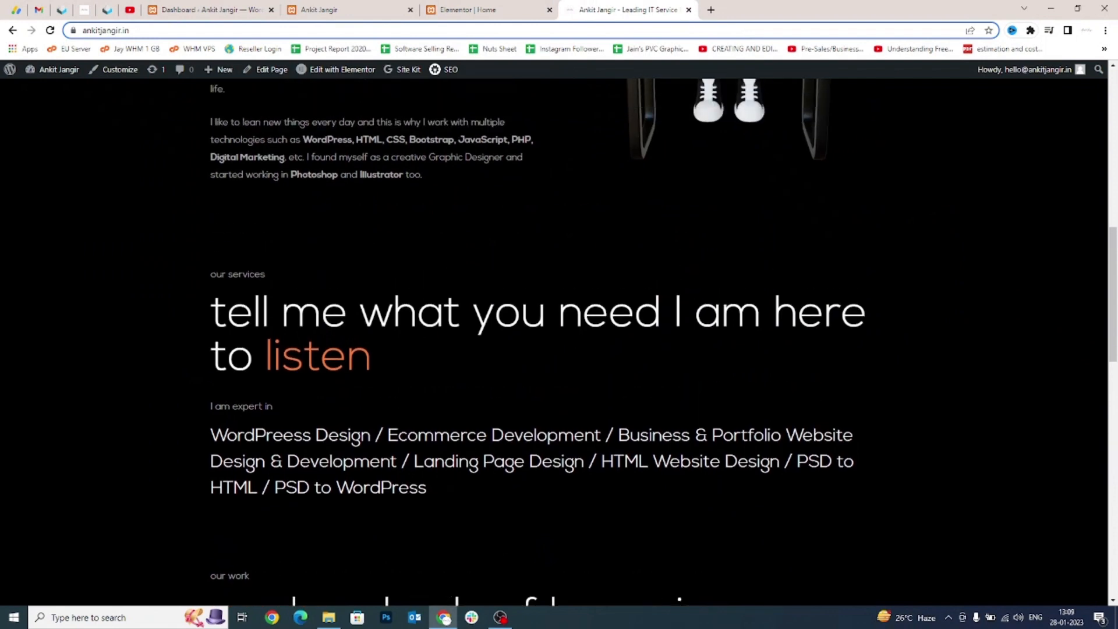
drag(208, 269, 470, 499)
click(470, 498)
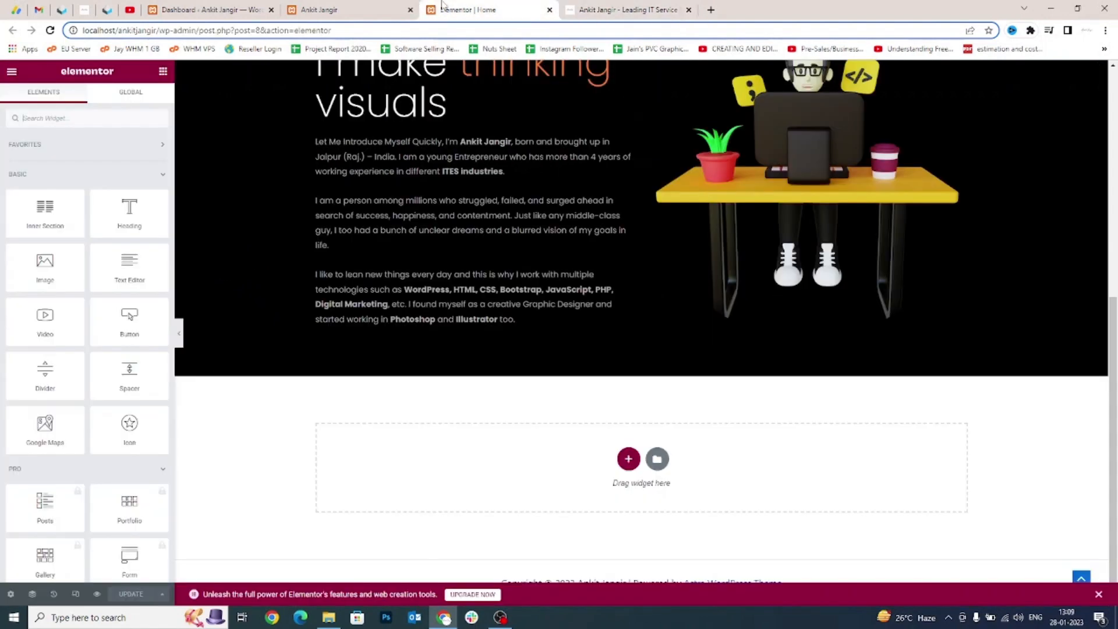
click(435, 9)
click(612, 9)
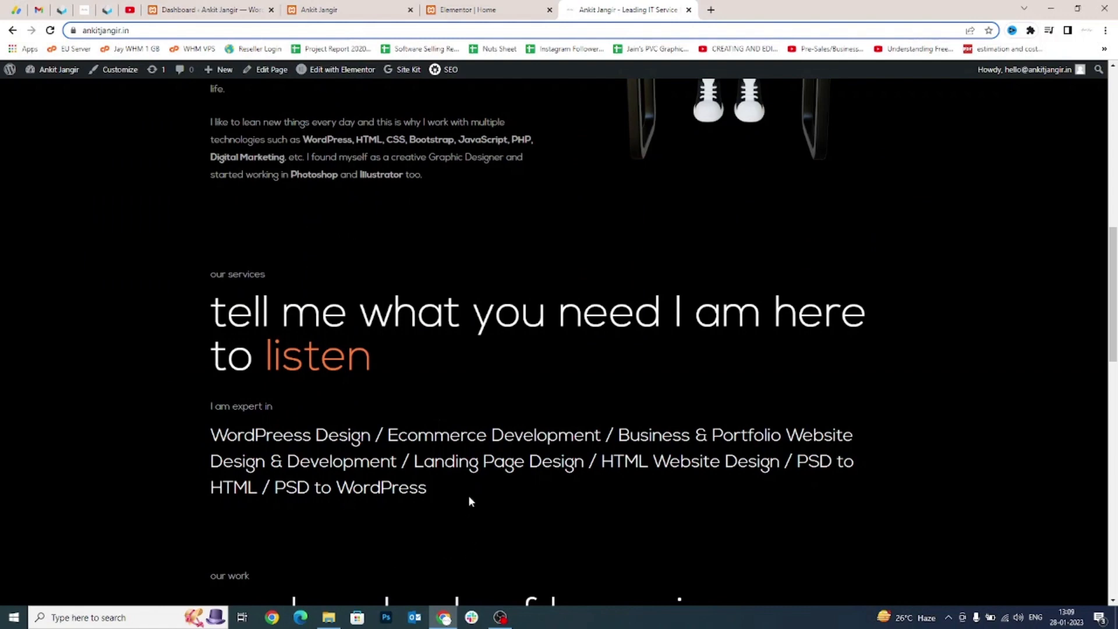
drag(470, 501, 191, 281)
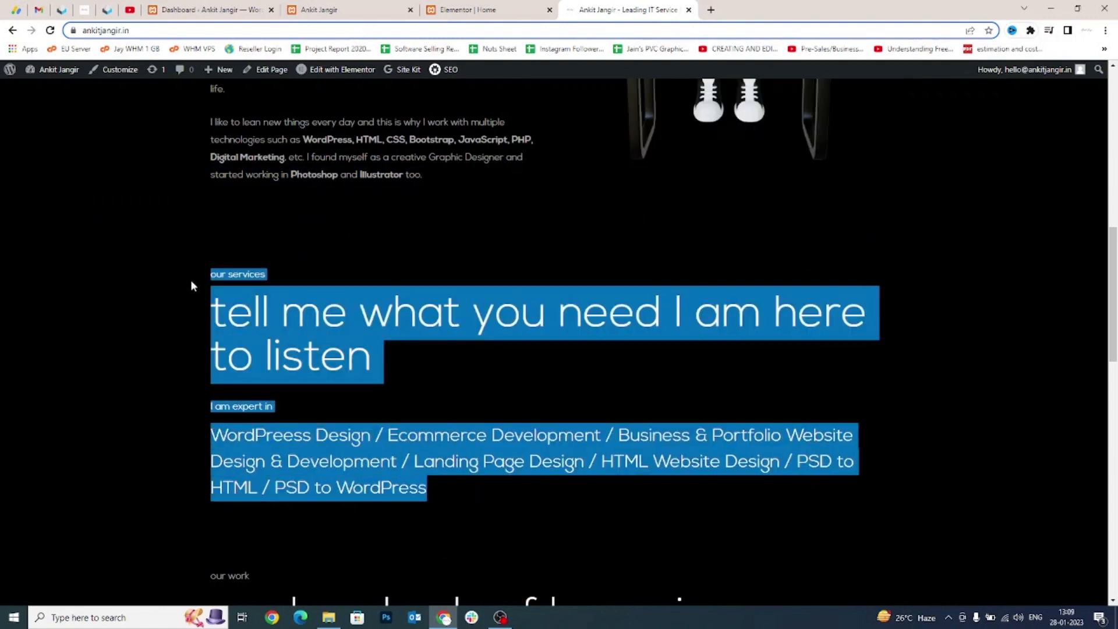
click(213, 303)
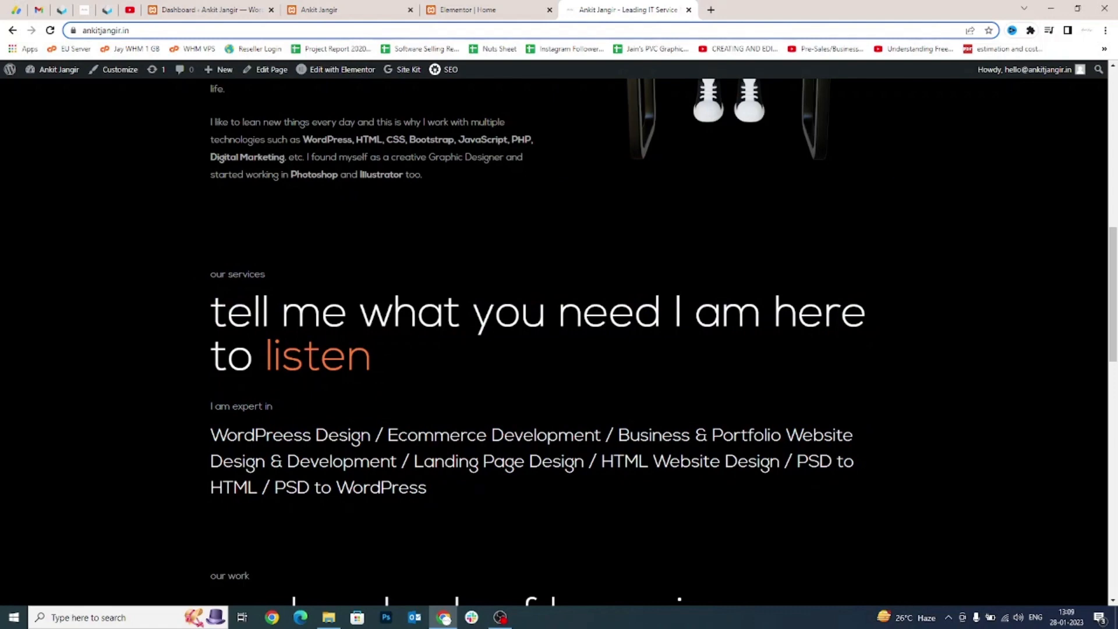
Return to the local page in Elementor and add a new single-column section below the about me section.
click(483, 9)
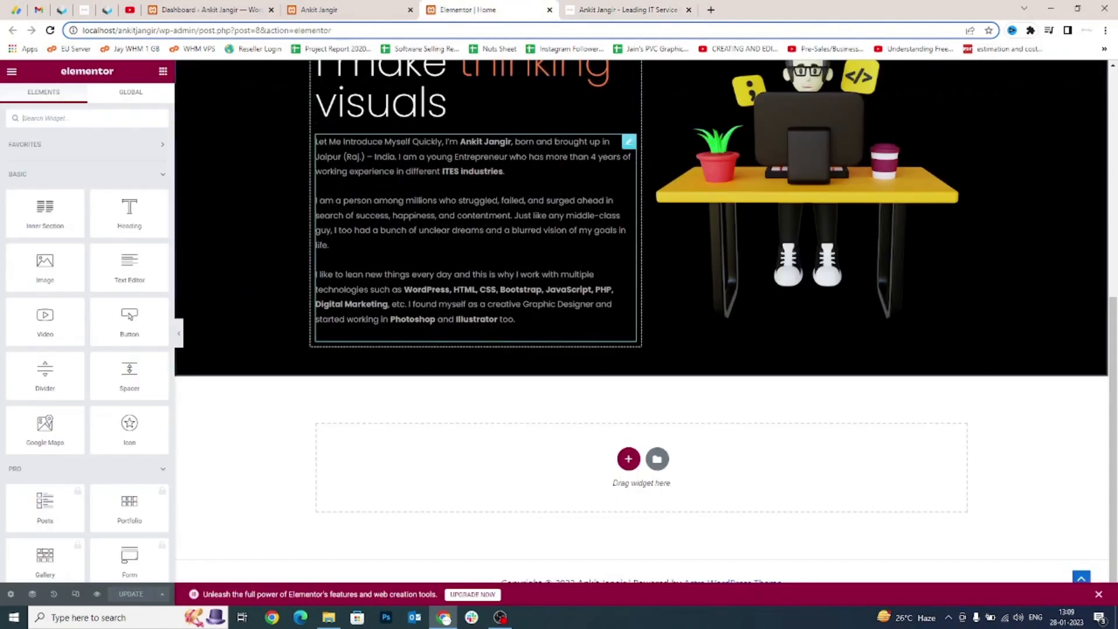
click(628, 459)
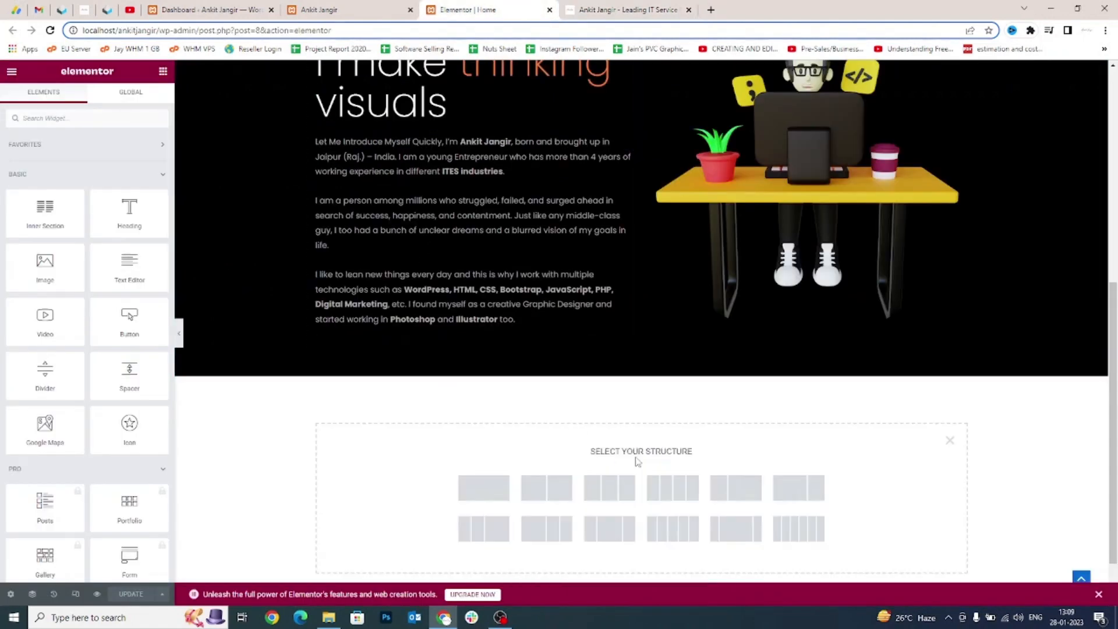
click(475, 500)
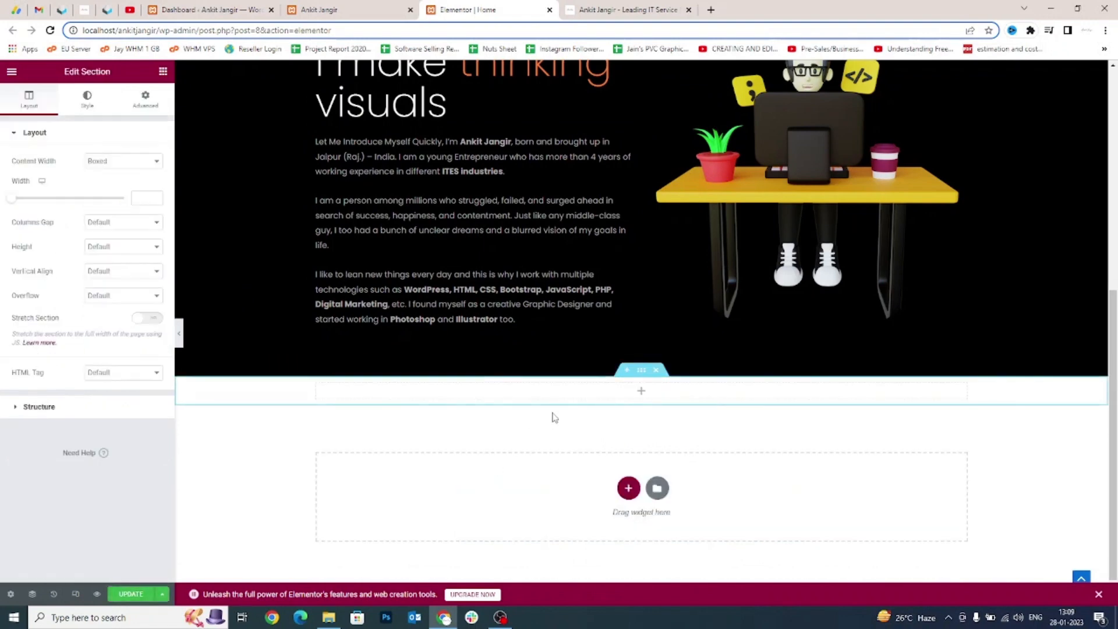
Give the new section a classic background in black.
click(88, 109)
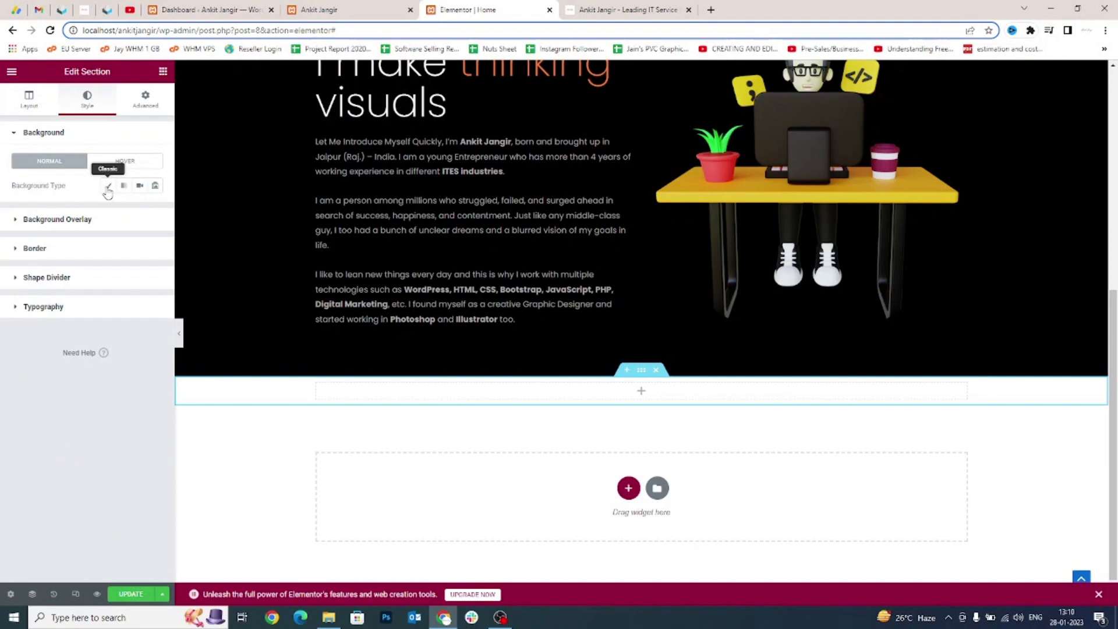
click(108, 186)
click(155, 210)
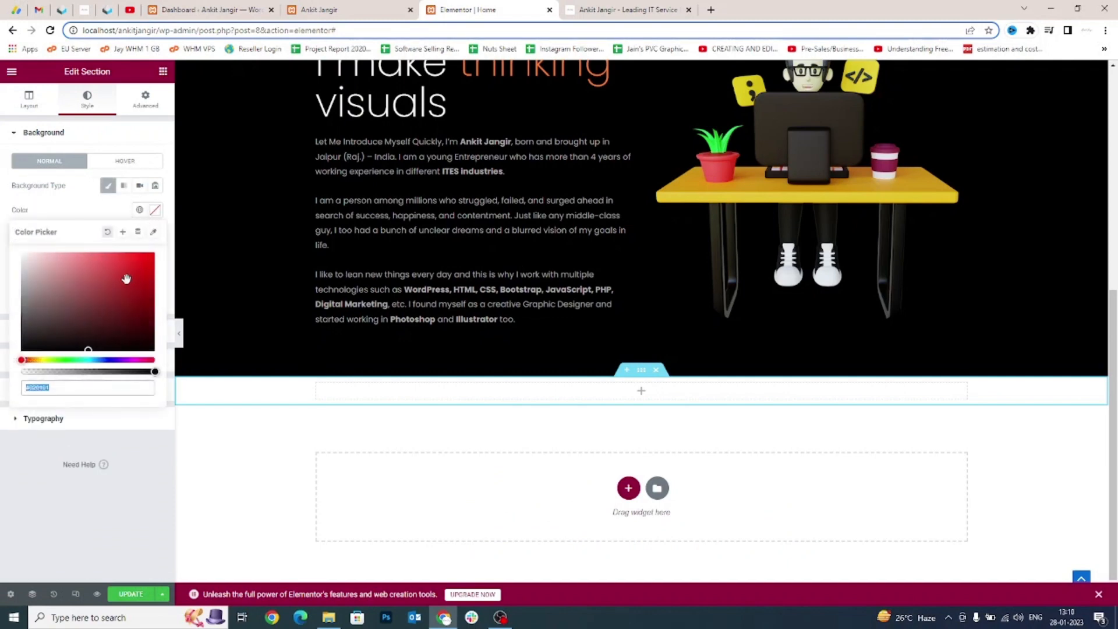
click(79, 325)
drag(69, 339, 26, 371)
click(23, 520)
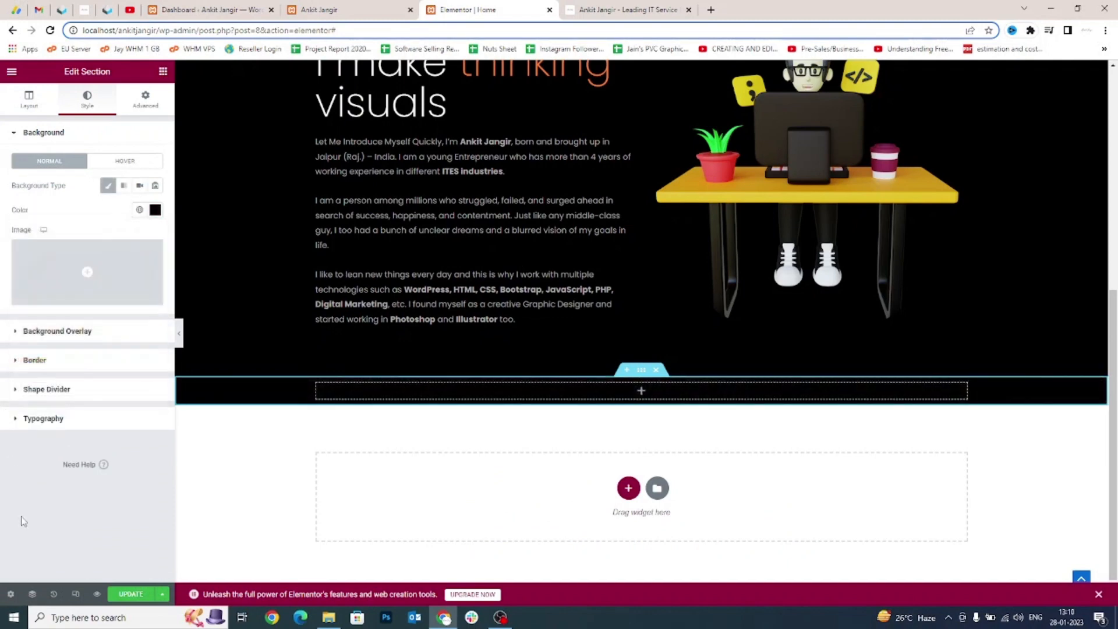
Unlink the new section's padding values and set the top and bottom padding to 50 px each.
click(131, 105)
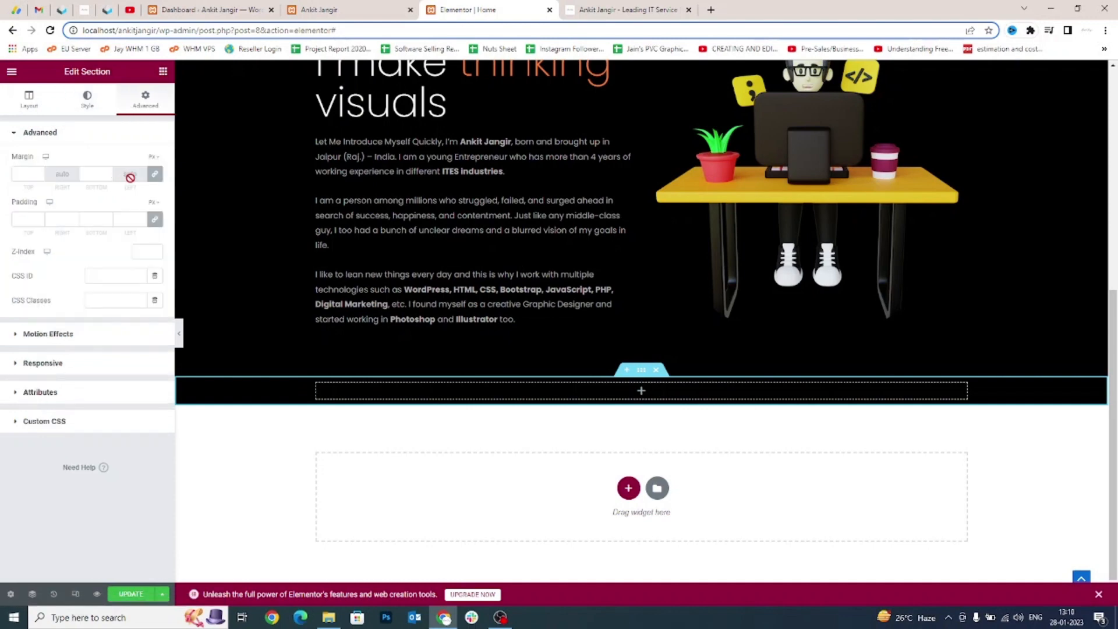
click(155, 219)
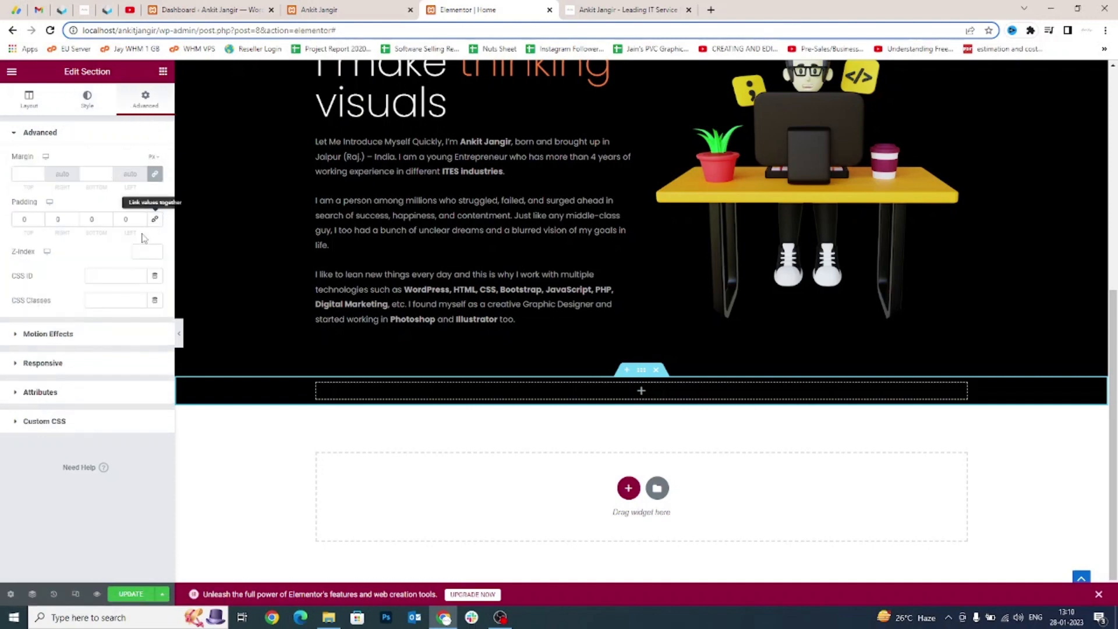
click(19, 224)
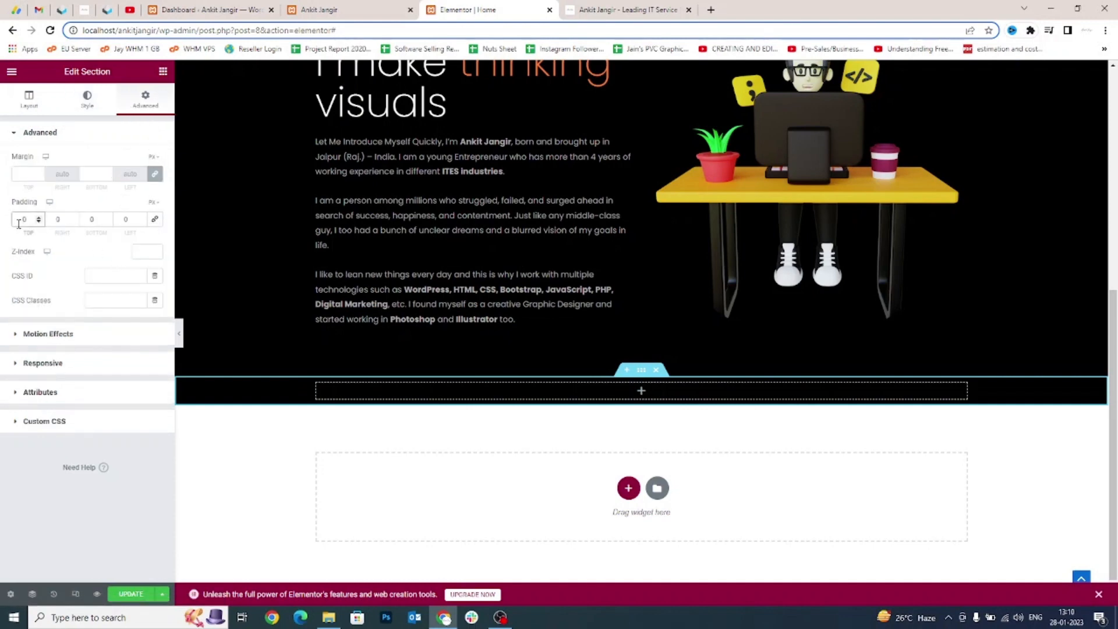
text(50)
click(81, 223)
text(50)
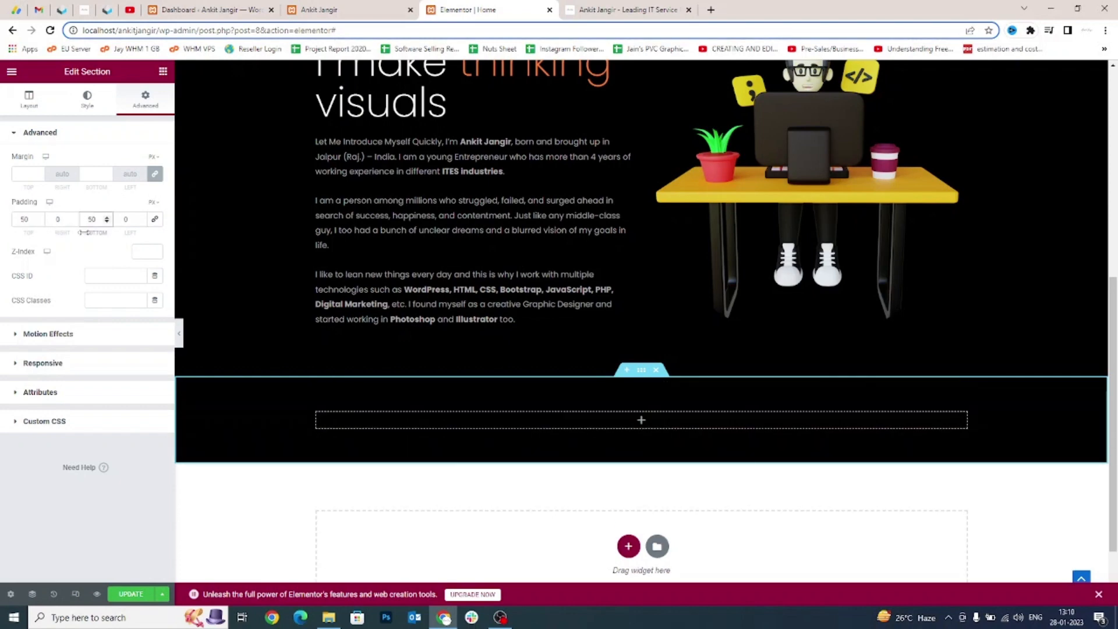
Copy the small "our services" label text from the live site and return to the Elementor page.
click(578, 7)
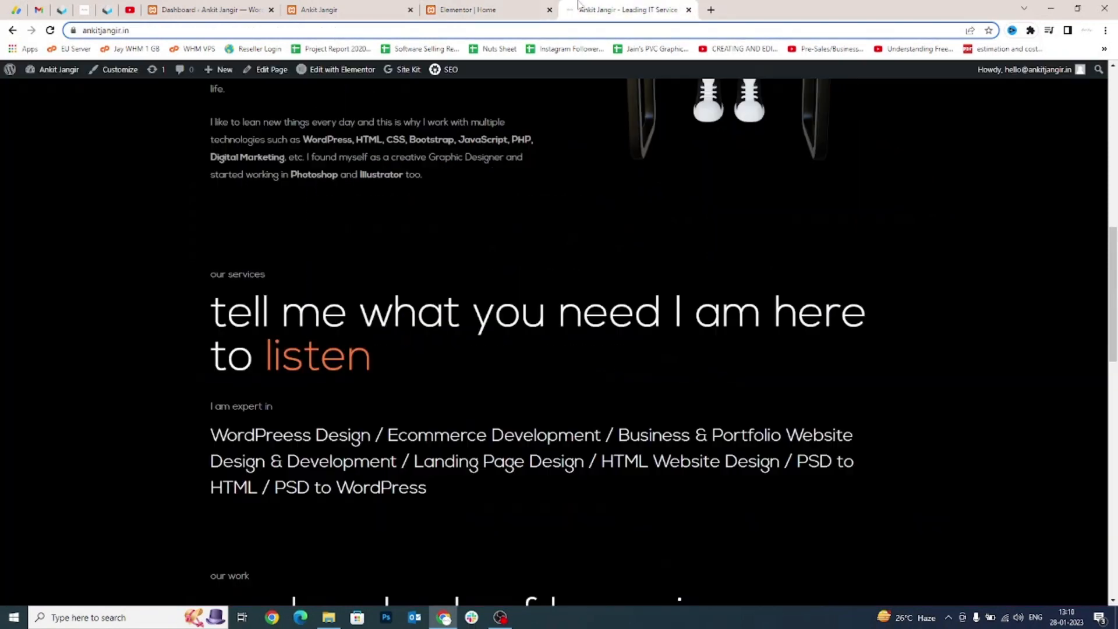
drag(266, 276, 211, 274)
key(ctrl+shift+Tab)
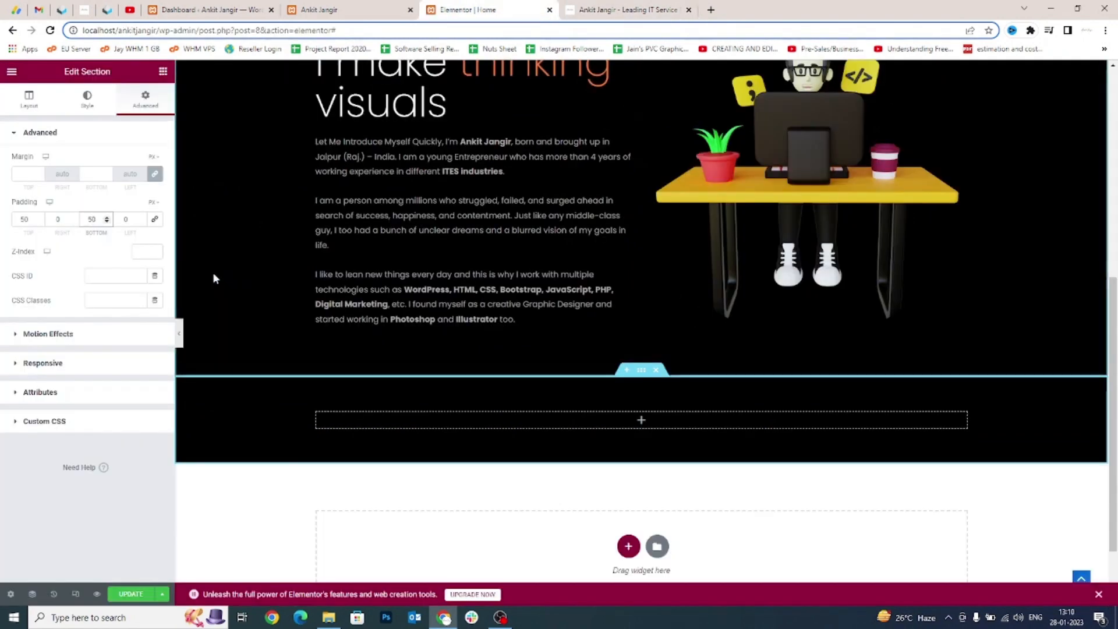
key(ctrl+Tab)
key(ctrl+shift+Tab)
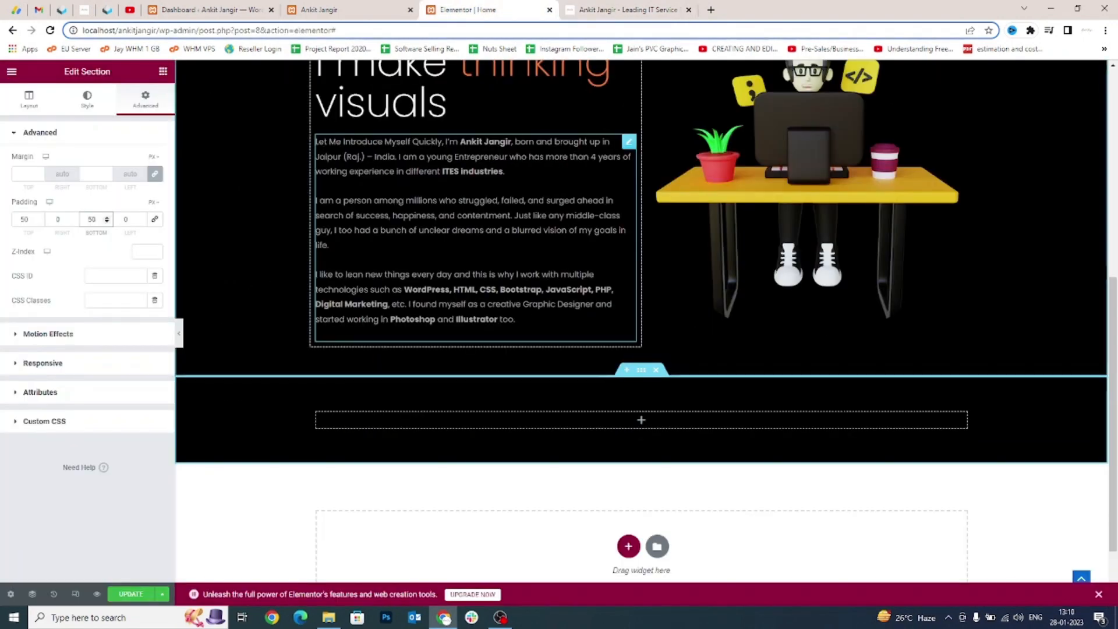
Copy the small "about me" heading widget and paste it into the empty column of the new black section.
scroll(215, 277, up, 4)
right_click(355, 262)
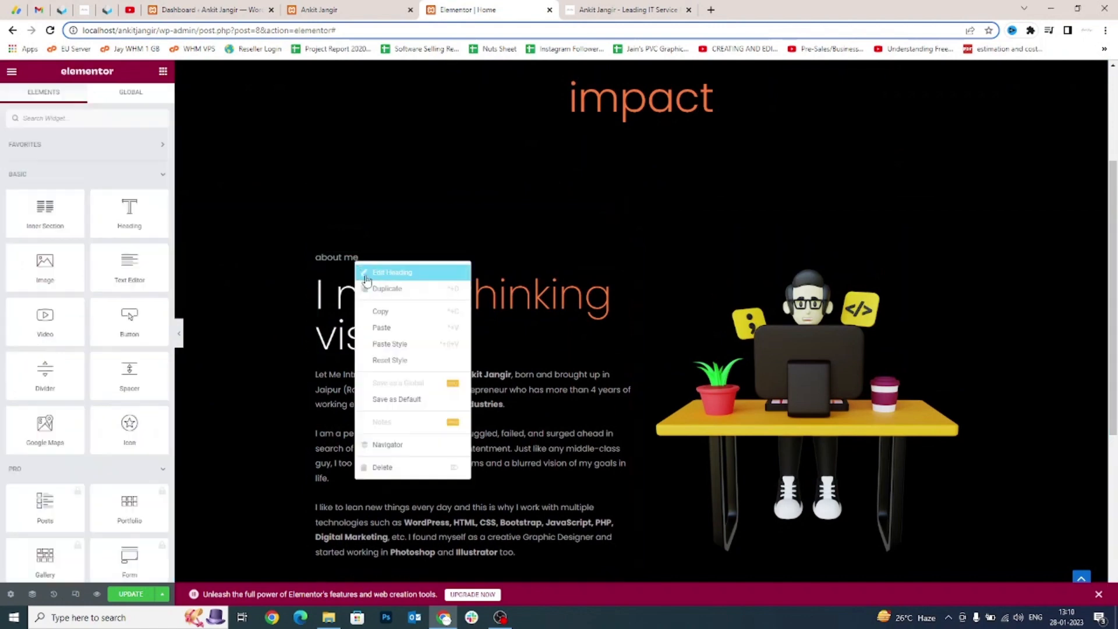
click(377, 314)
scroll(377, 314, down, 2)
right_click(381, 359)
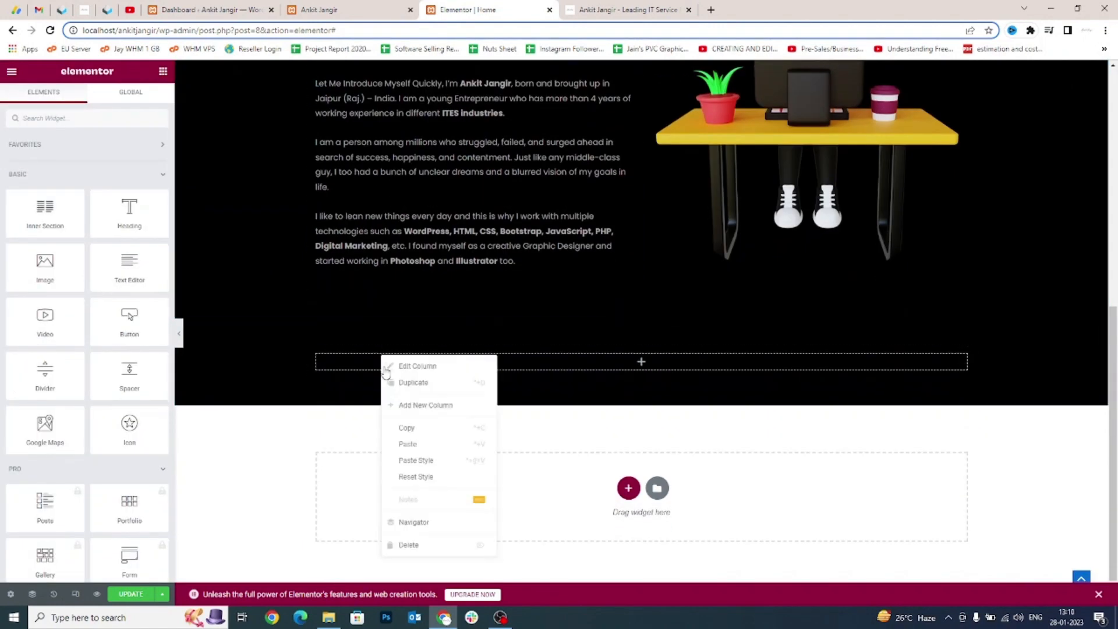
click(410, 442)
Replace the pasted heading's title with "our services".
click(102, 200)
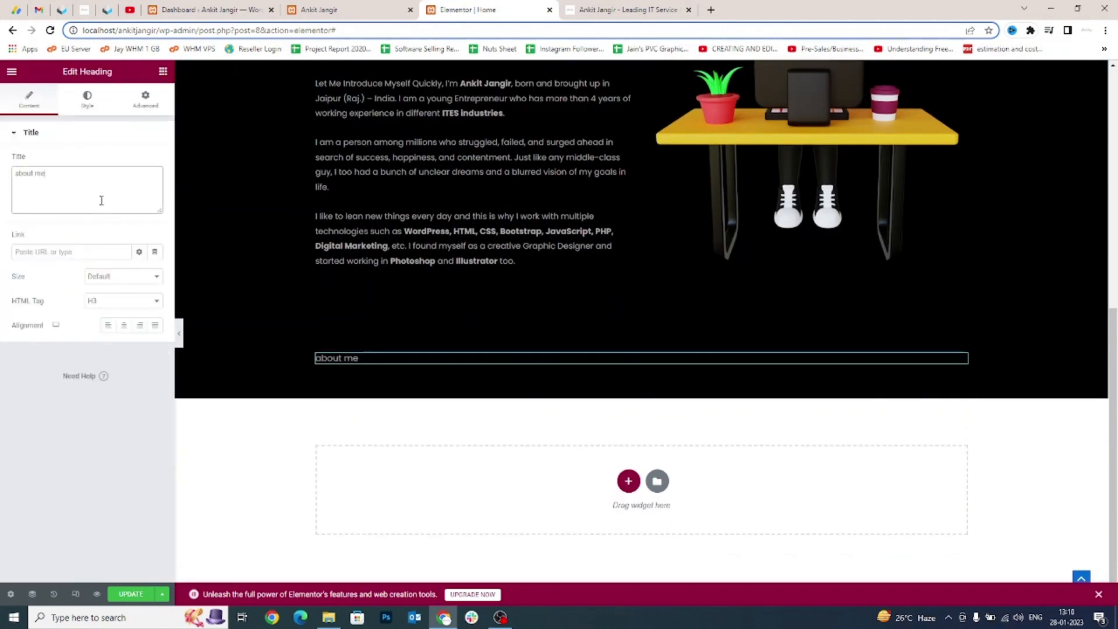
key(ctrl+a)
text(our services)
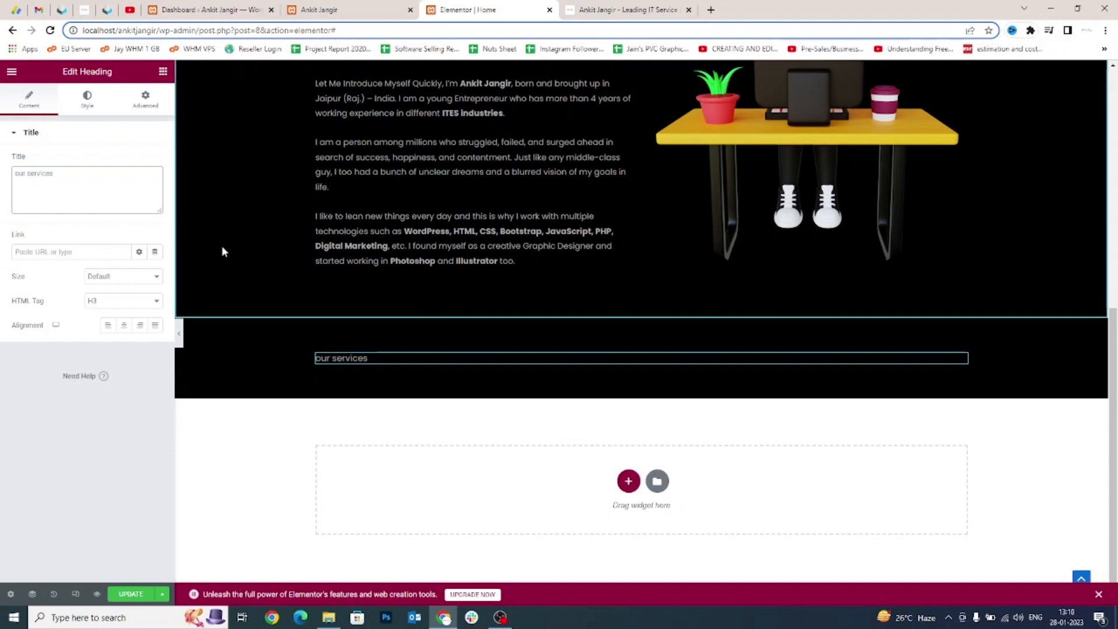
Copy the heading text "tell me what you need I am here to" from the live site and return to the Elementor page.
click(611, 6)
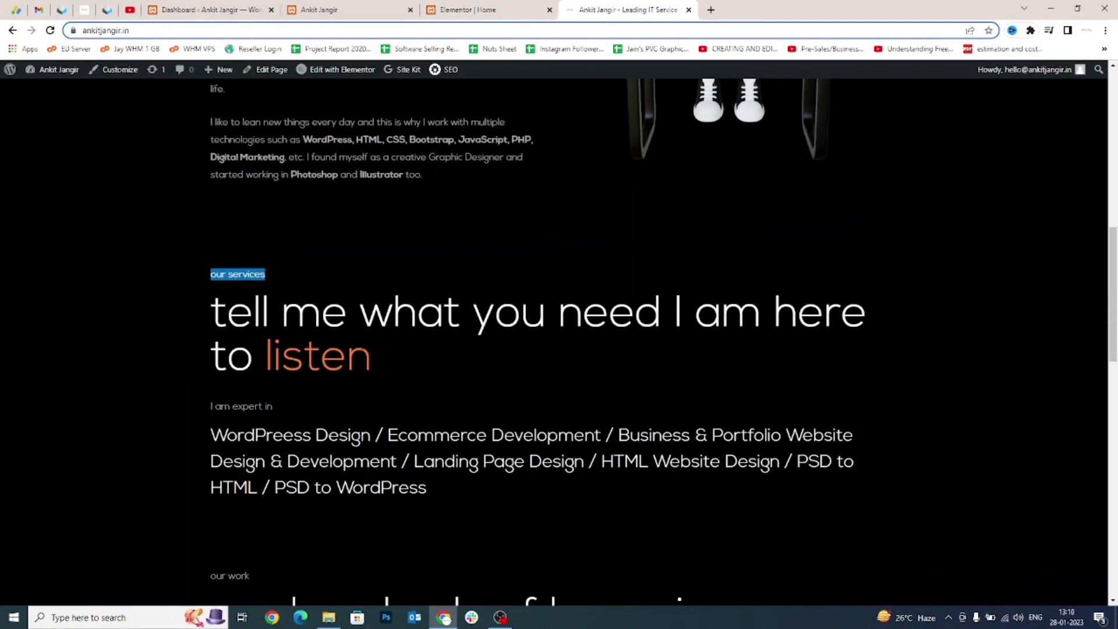
drag(373, 358, 460, 355)
click(207, 331)
click(460, 355)
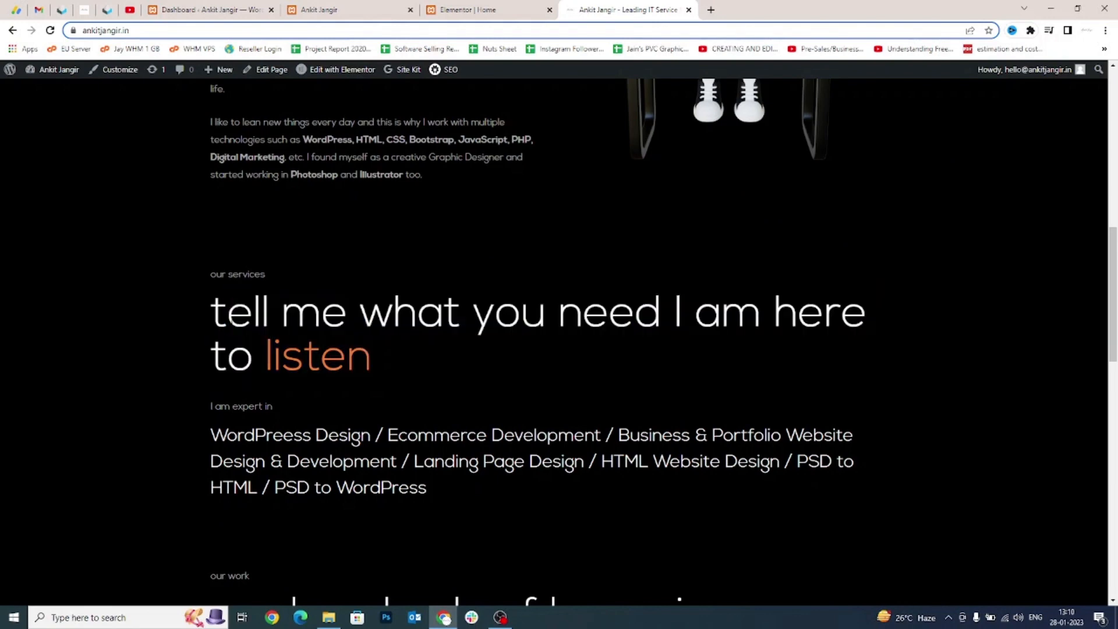
drag(212, 318, 254, 360)
key(ctrl+shift+Tab)
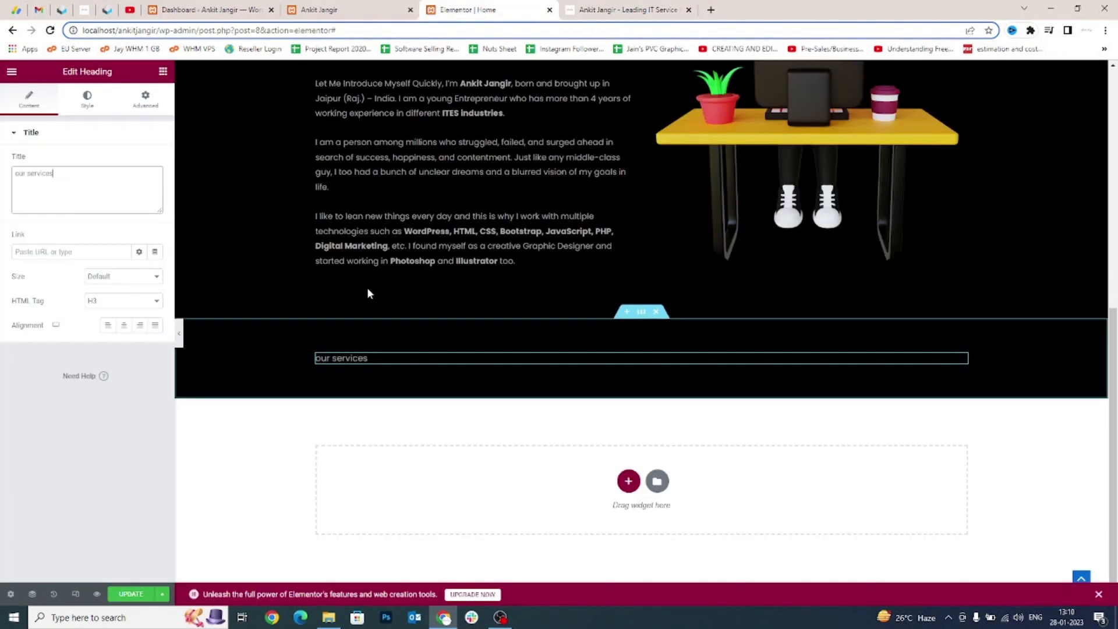
Paste a copy of the "I make thinking visuals" heading below "our services", replacing "I make" with "tell me what you need I am here to".
scroll(372, 302, up, 5)
right_click(396, 327)
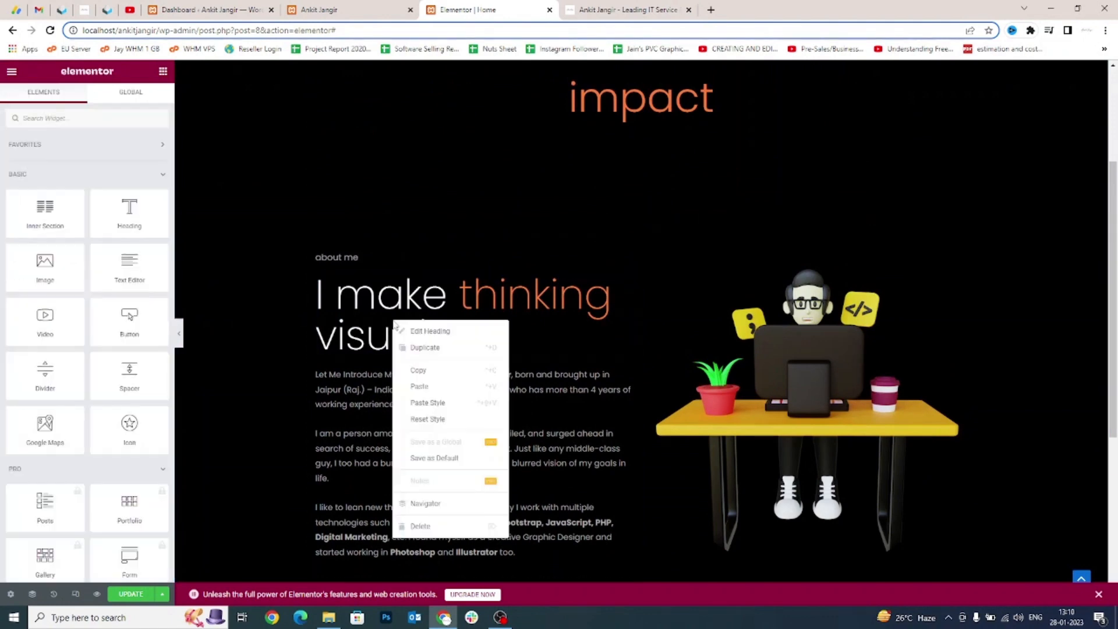
click(418, 370)
scroll(400, 350, down, 5)
right_click(368, 362)
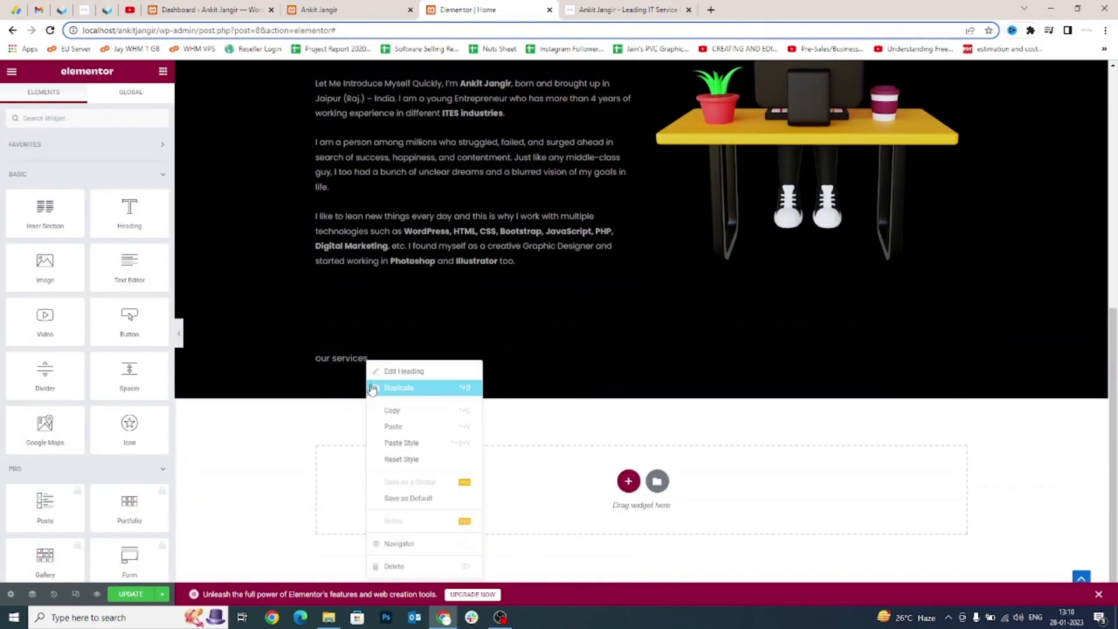
click(393, 424)
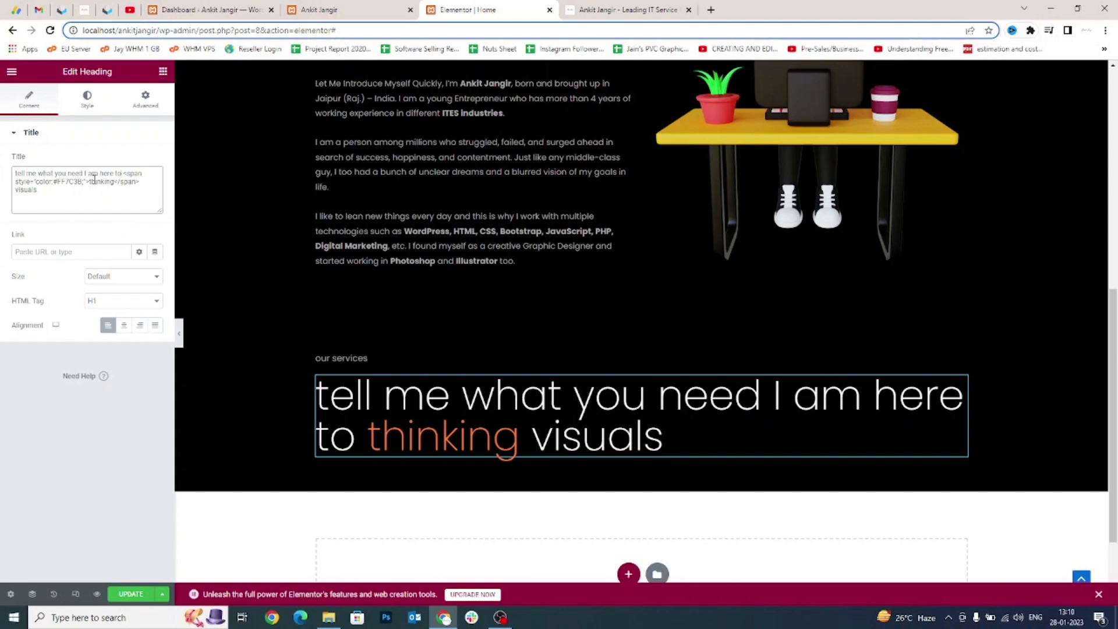
Copy the word "listen" from the live site's heading and replace "thinking" inside the new heading's colored span with it.
key(ctrl+Tab)
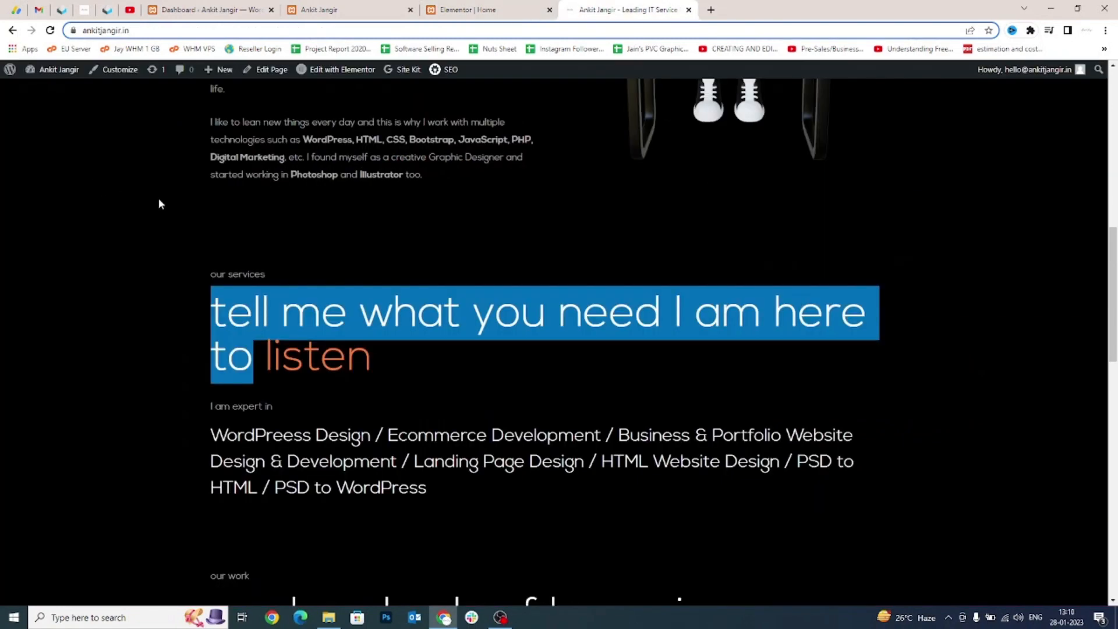
double_click(290, 357)
key(ctrl+shift+Tab)
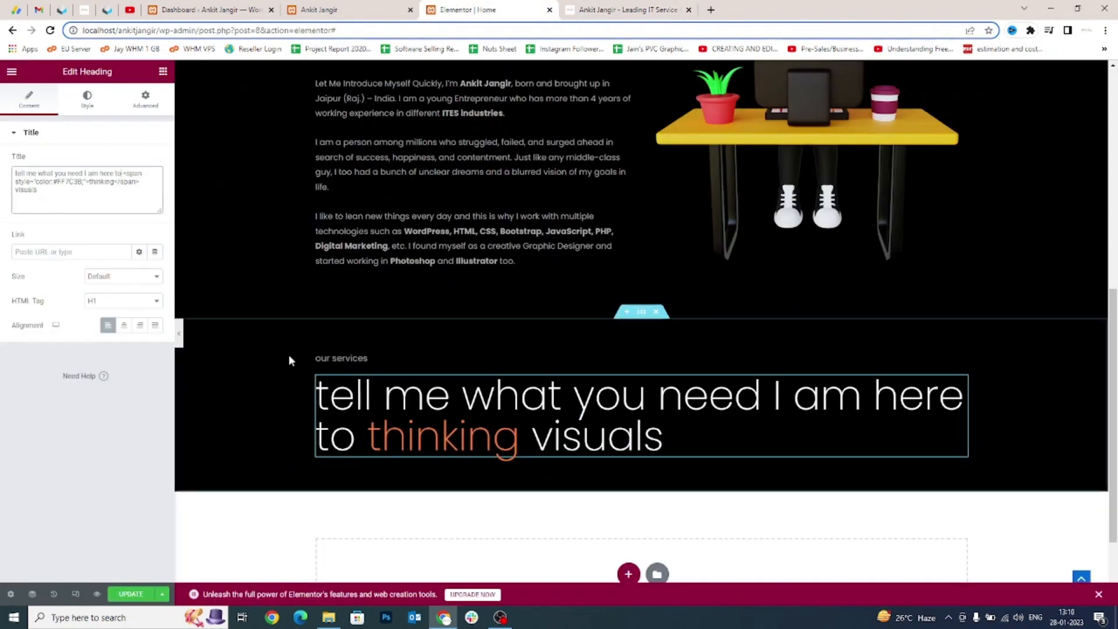
double_click(105, 182)
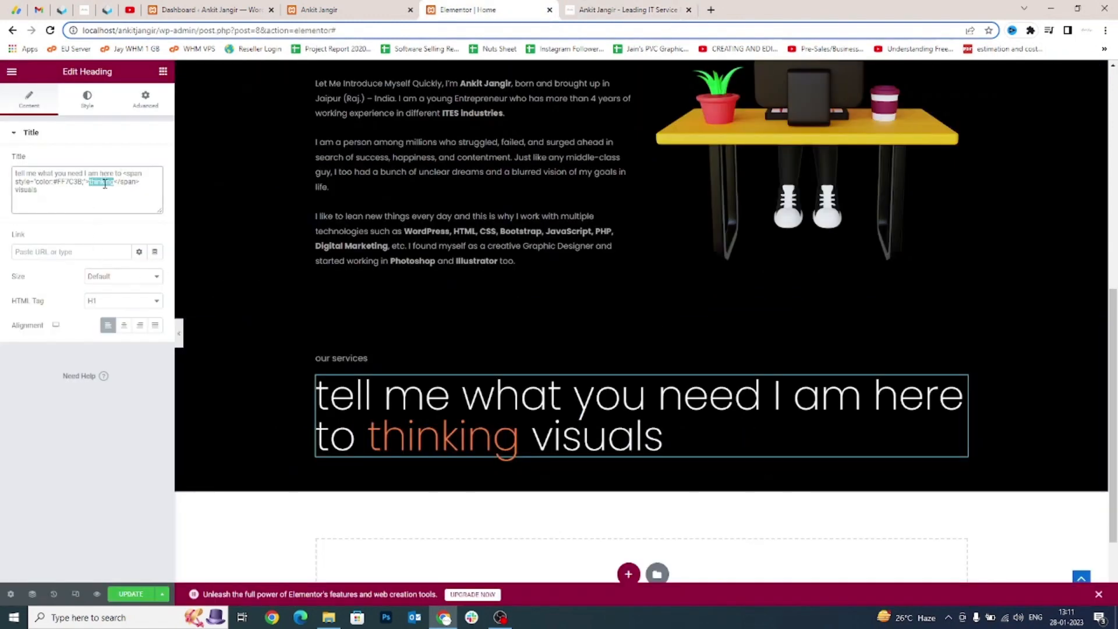
key(ctrl+v)
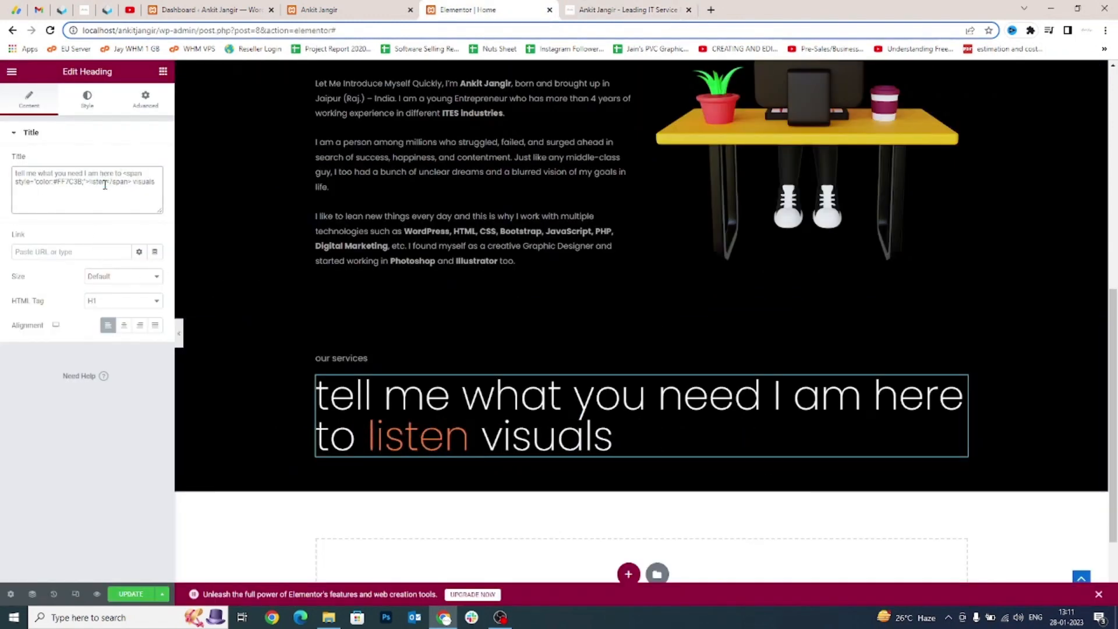
Open a blank document in Notepad, set its font size to 72, and maximize the window.
key(super+r)
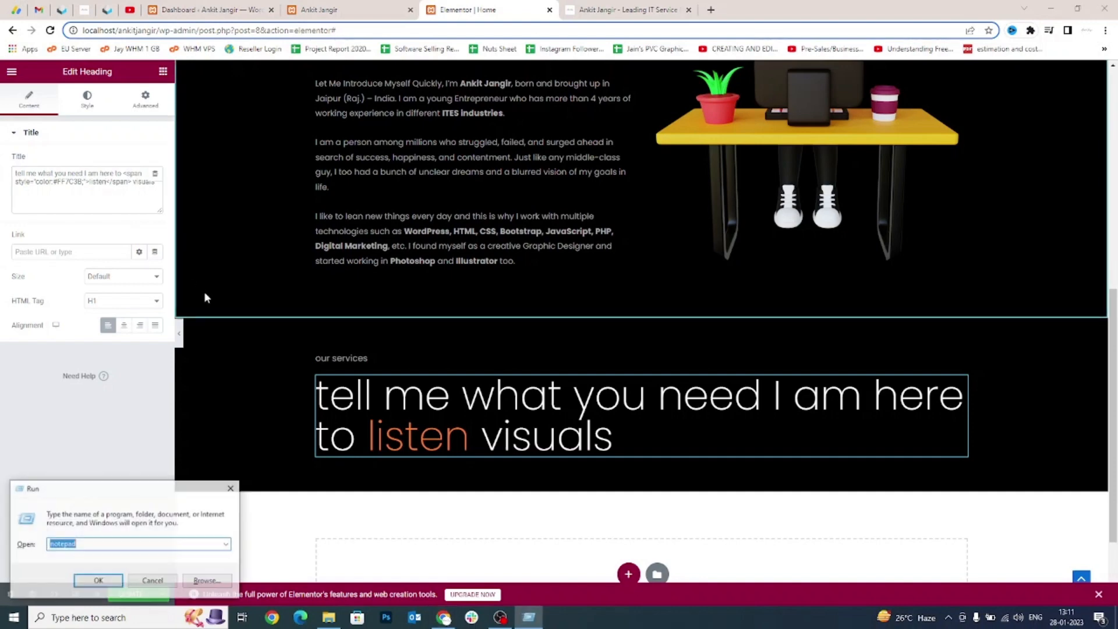
key(Return)
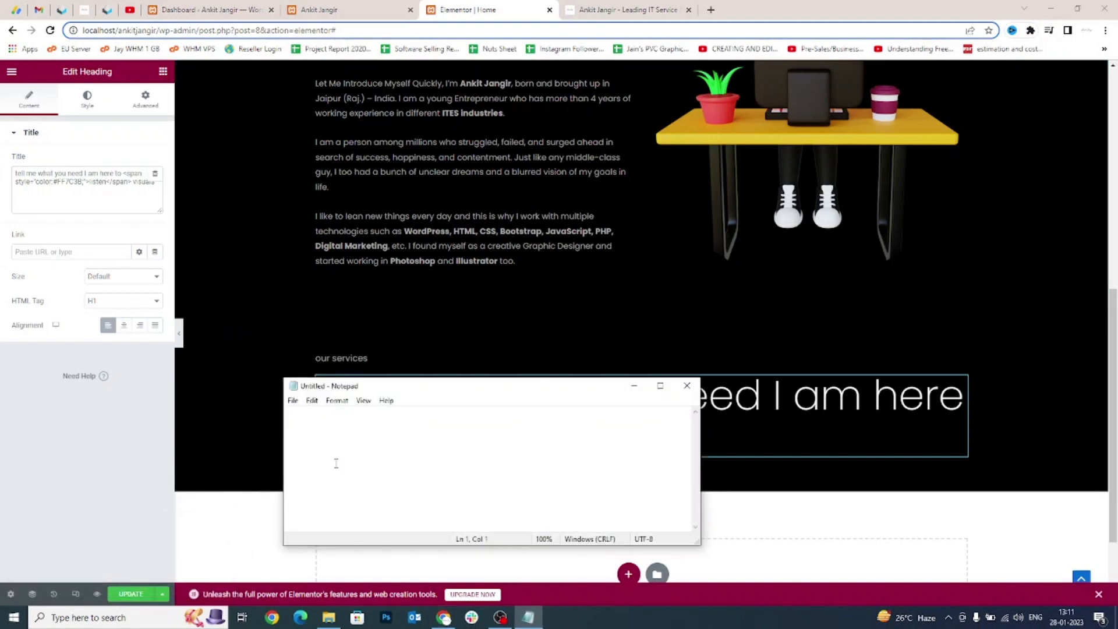
click(337, 401)
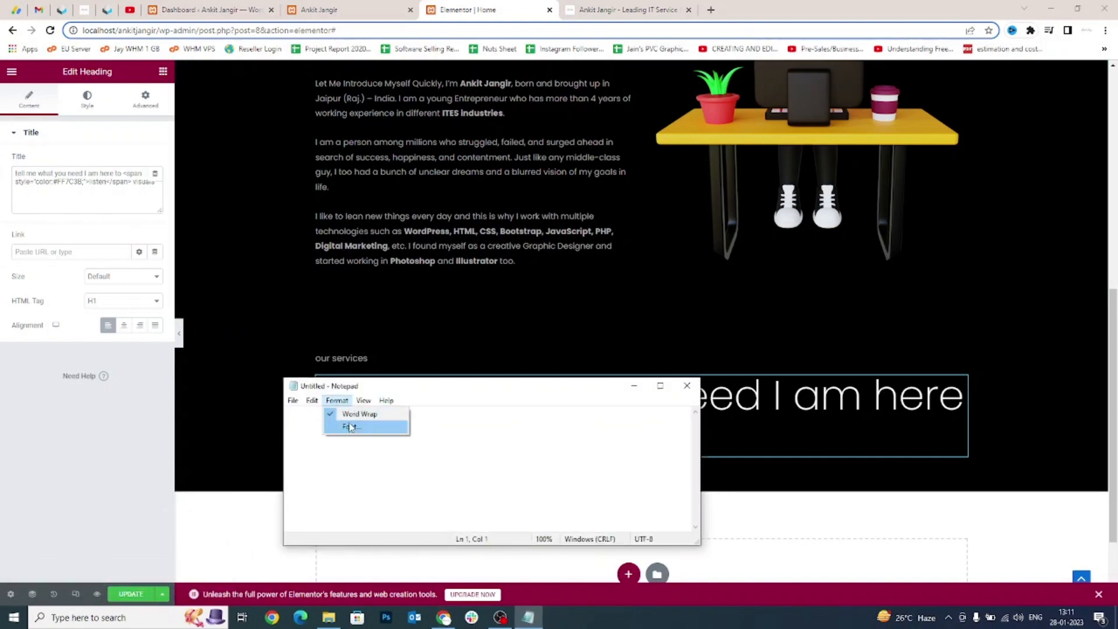
click(351, 427)
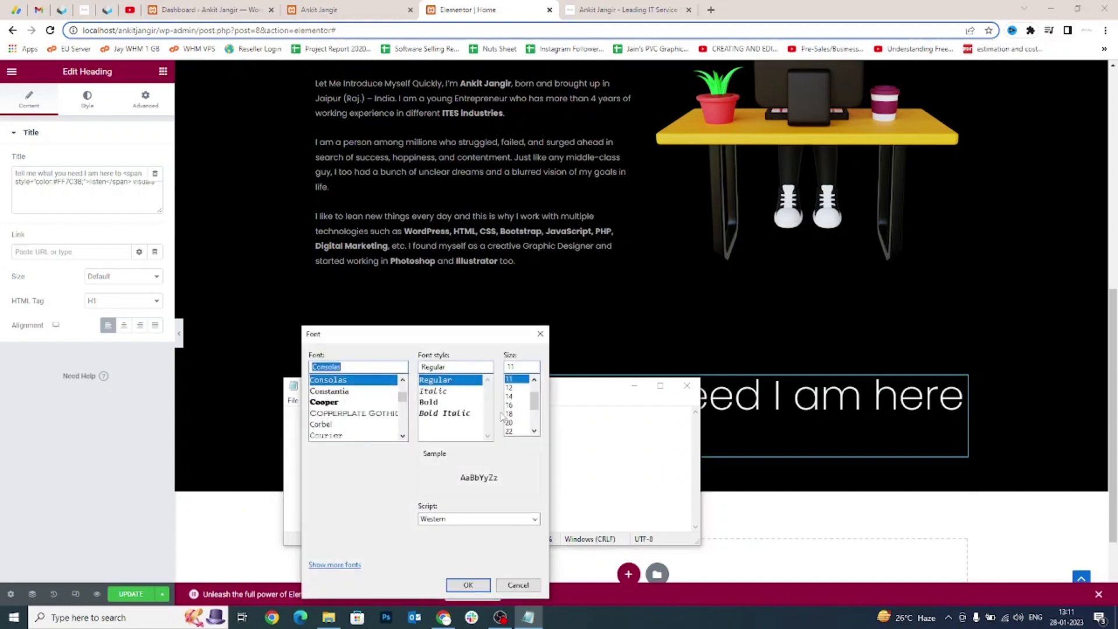
click(519, 423)
scroll(516, 430, down, 1)
scroll(516, 430, down, 2)
click(512, 431)
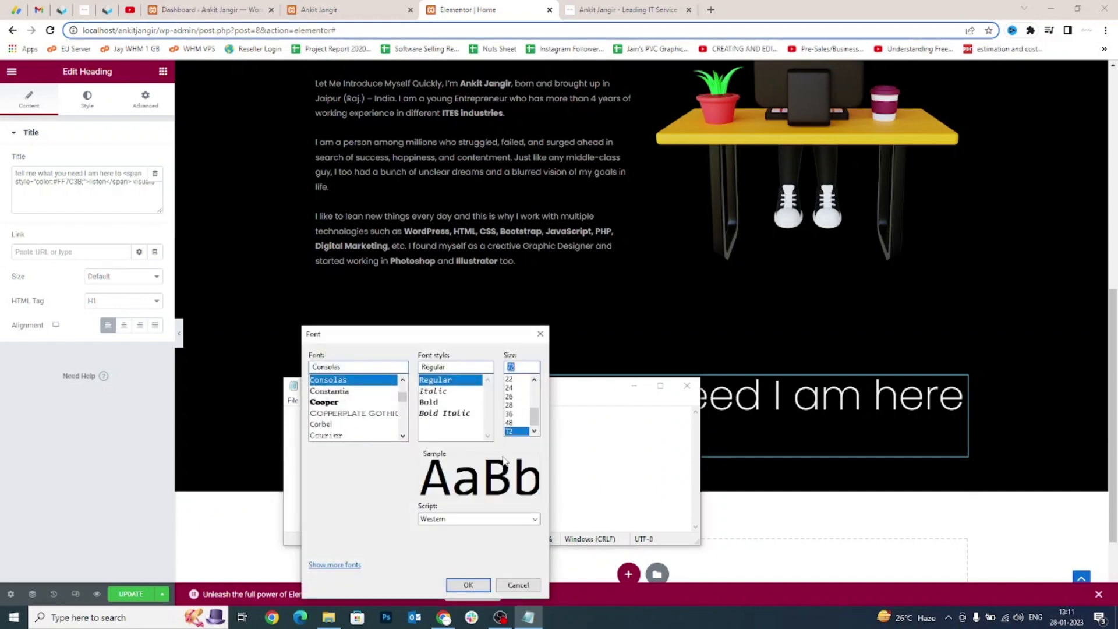
click(467, 584)
click(659, 385)
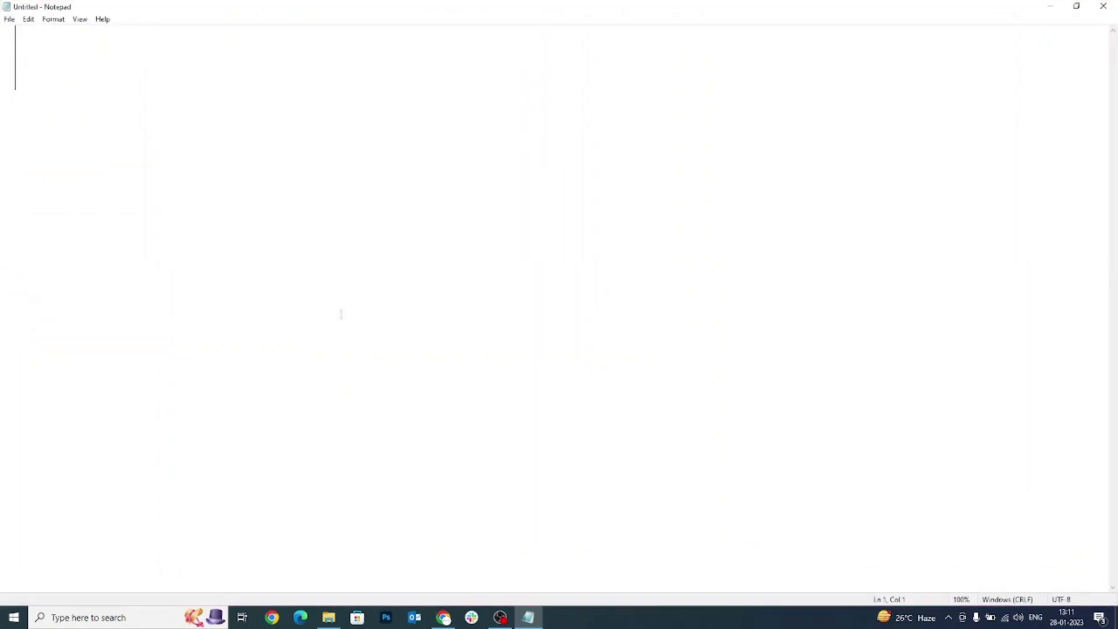
Write the opening span code <span style="color:#" in the blank Notepad document.
text(<span)
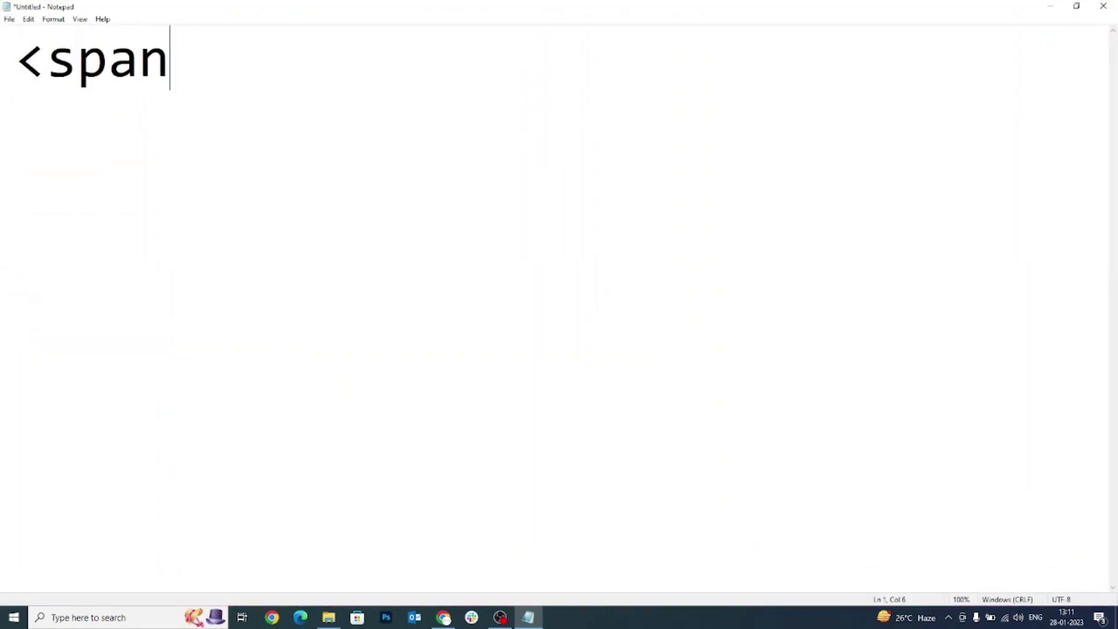
text( sty)
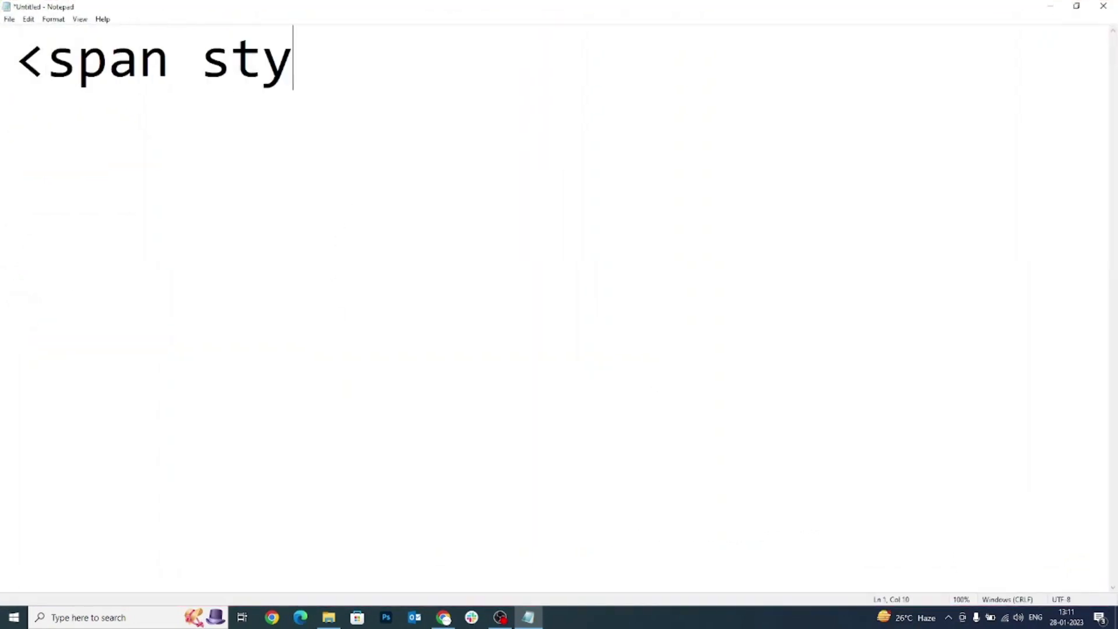
text(le=)
text("col")
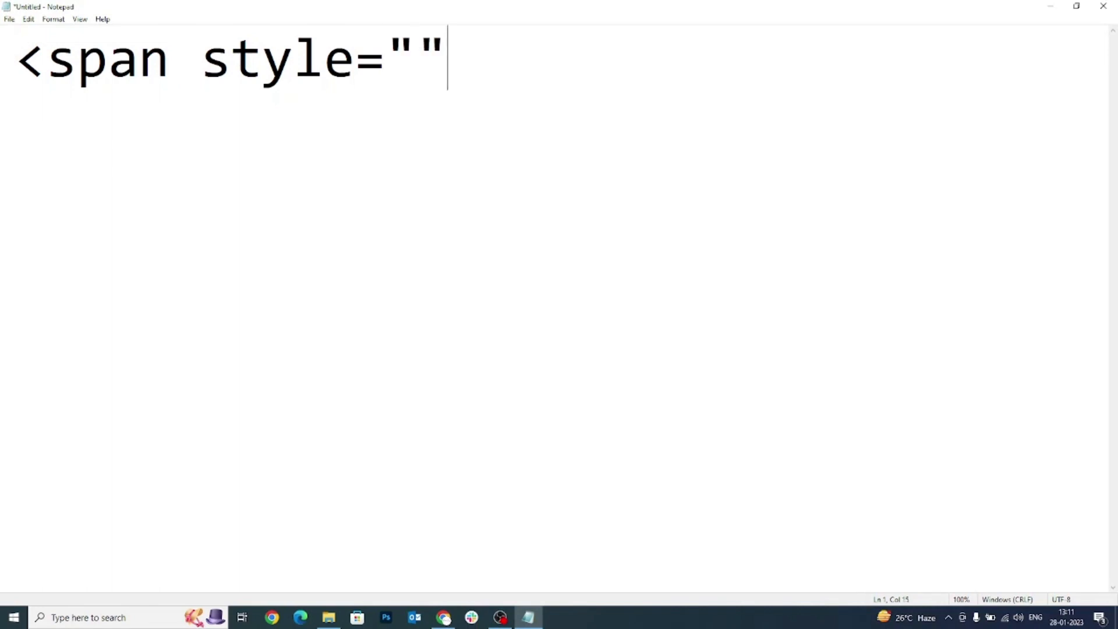
key(Left)
text(color:#)
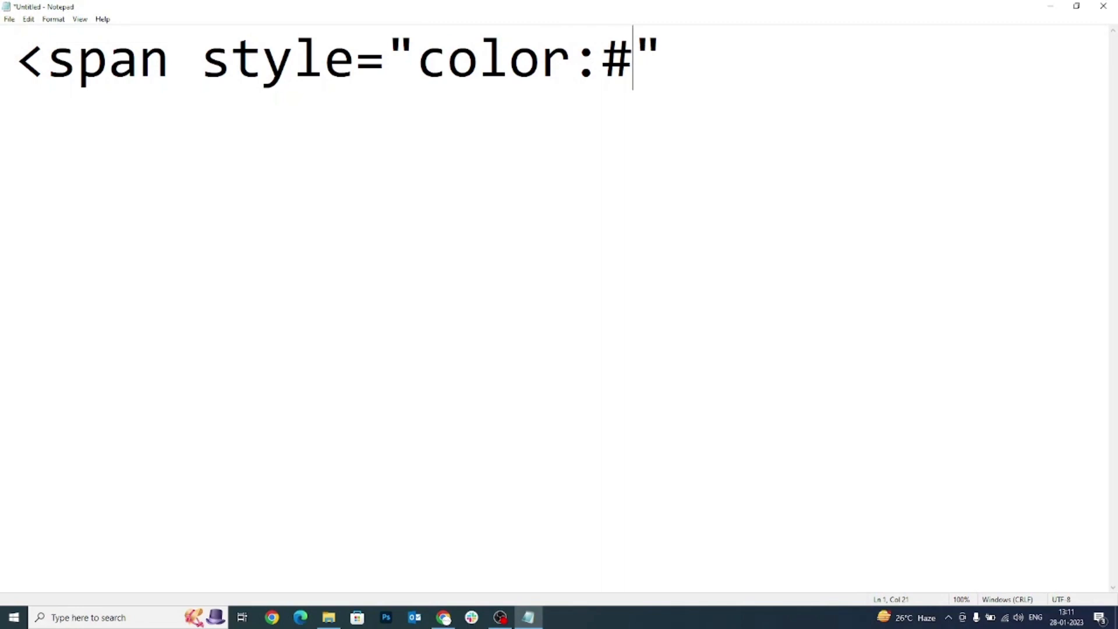
Copy the color code FF7C3B from the Elementor heading's title and paste it after the # in the Notepad span tag.
key(alt+Tab)
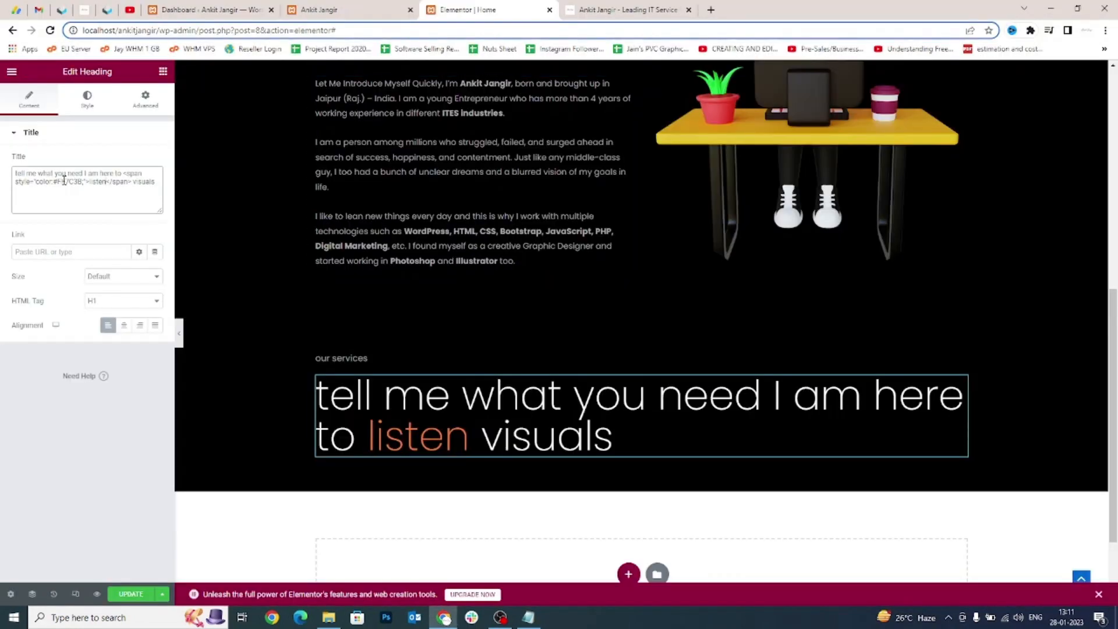
double_click(64, 180)
key(ctrl+c)
key(alt+Tab)
key(ctrl+v)
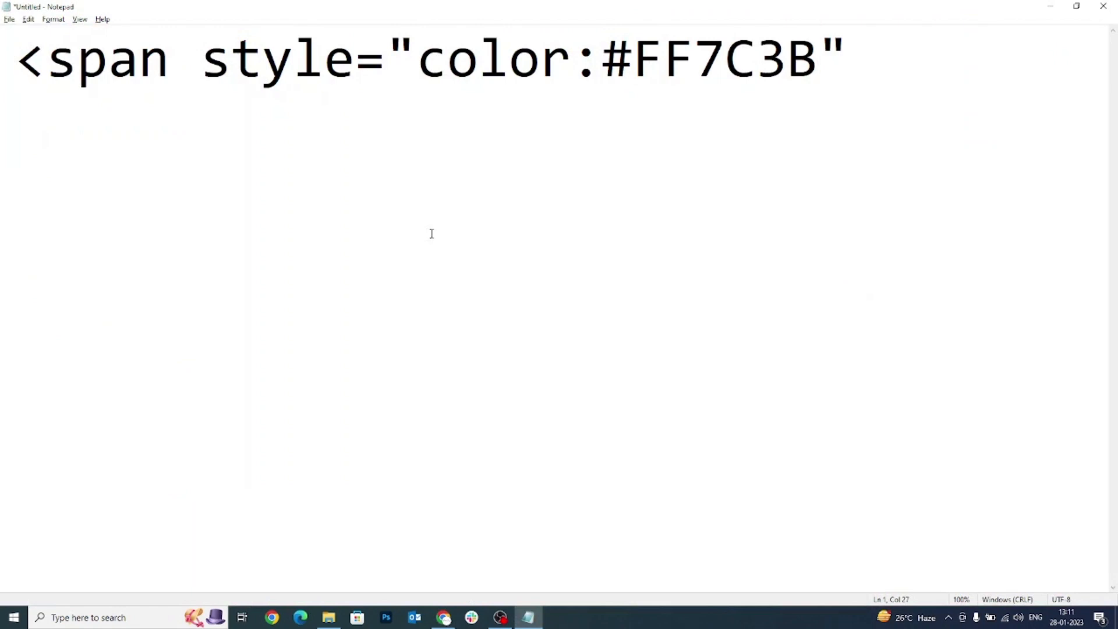
Complete the tag so it reads <span style="color:#FF7C3B;">Text</span>.
text(;)
key(Right)
text(>)
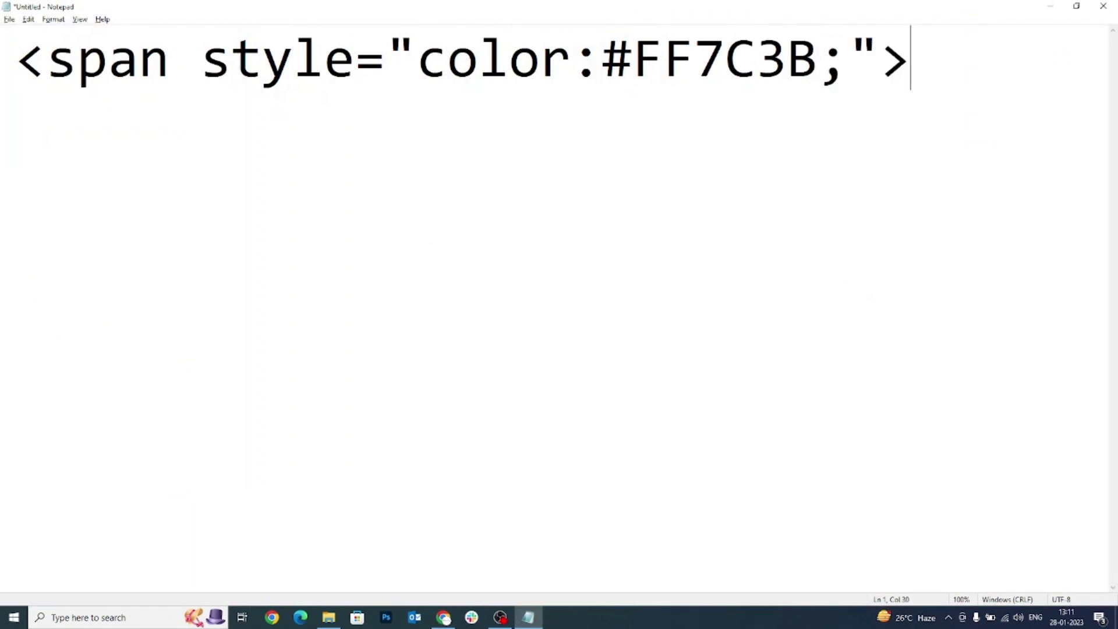
text(T)
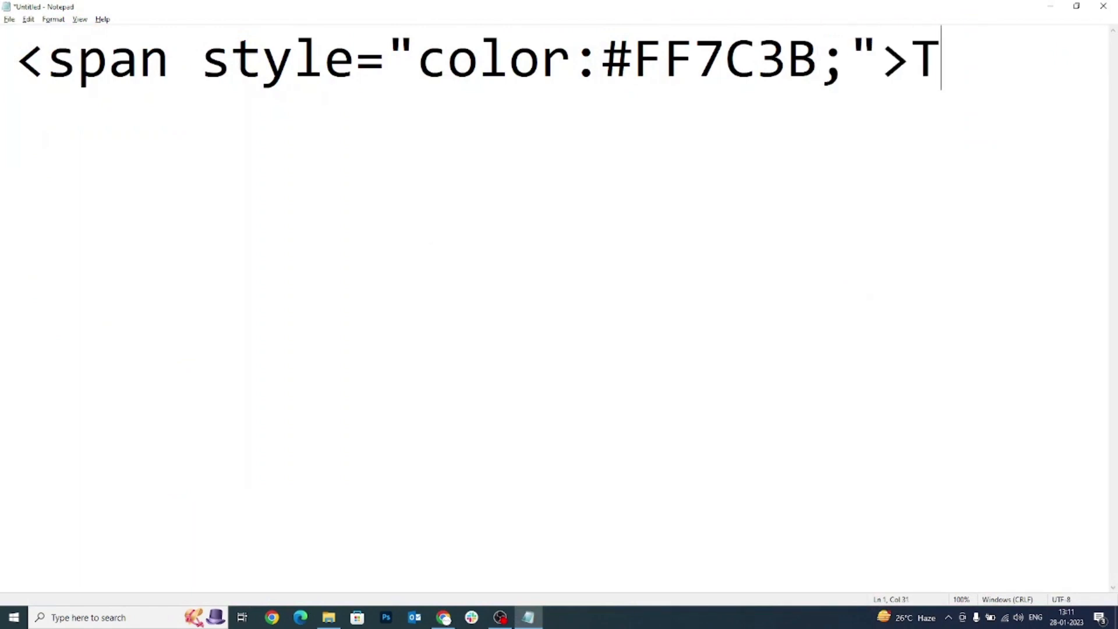
text(ext</span>)
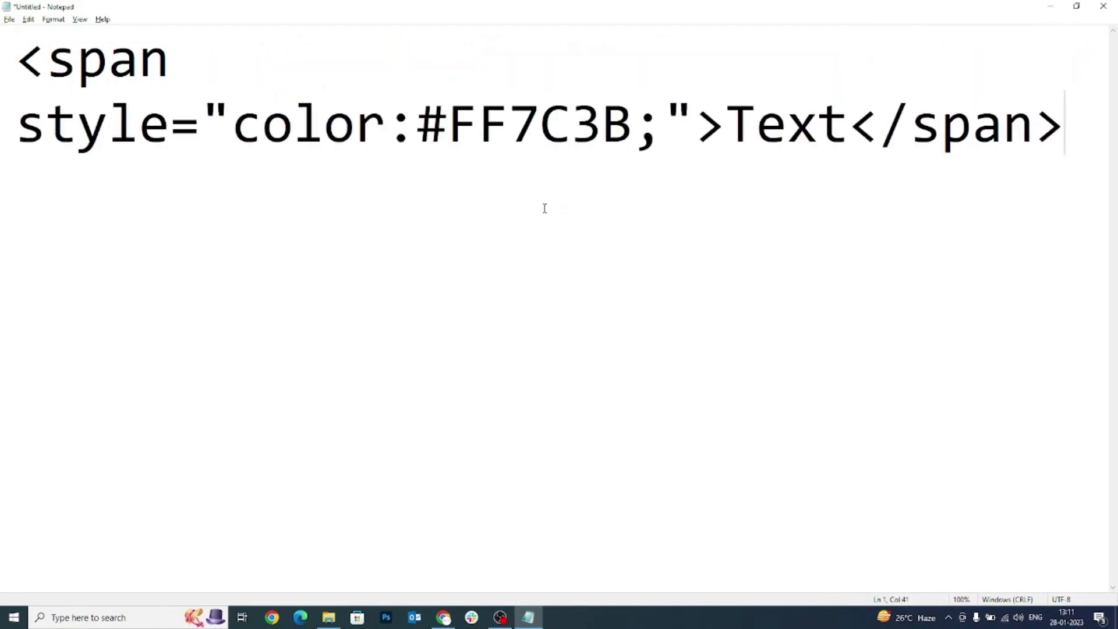
Highlight the whole span tag, its color code and the word "Text" in turn, and close Notepad without saving.
drag(1069, 130, 14, 42)
click(479, 130)
drag(416, 125, 624, 123)
drag(726, 130, 850, 133)
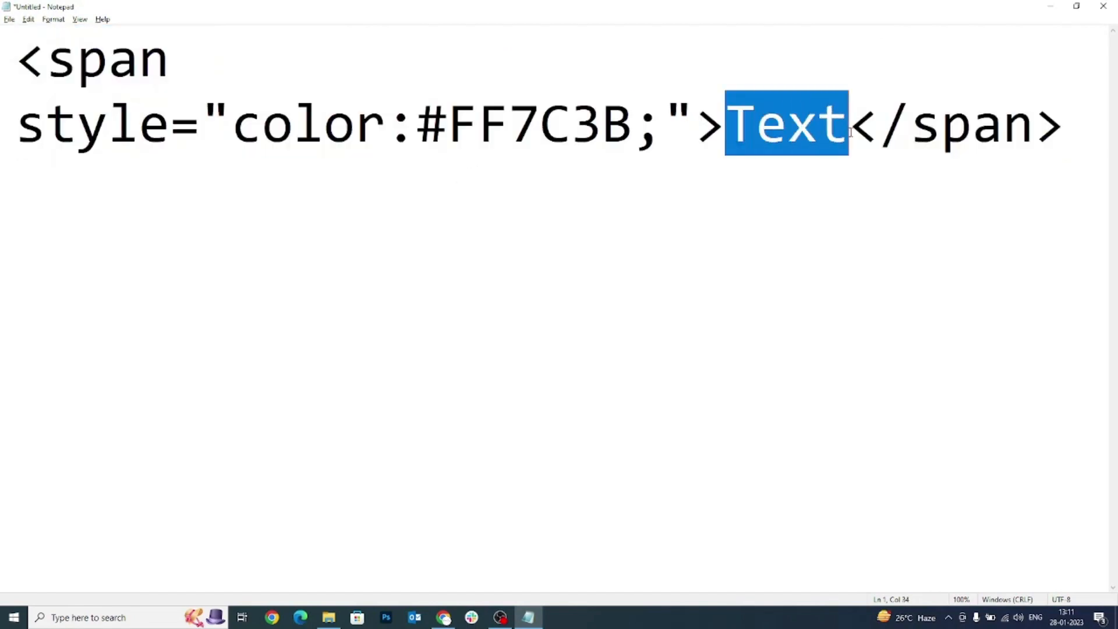
click(850, 133)
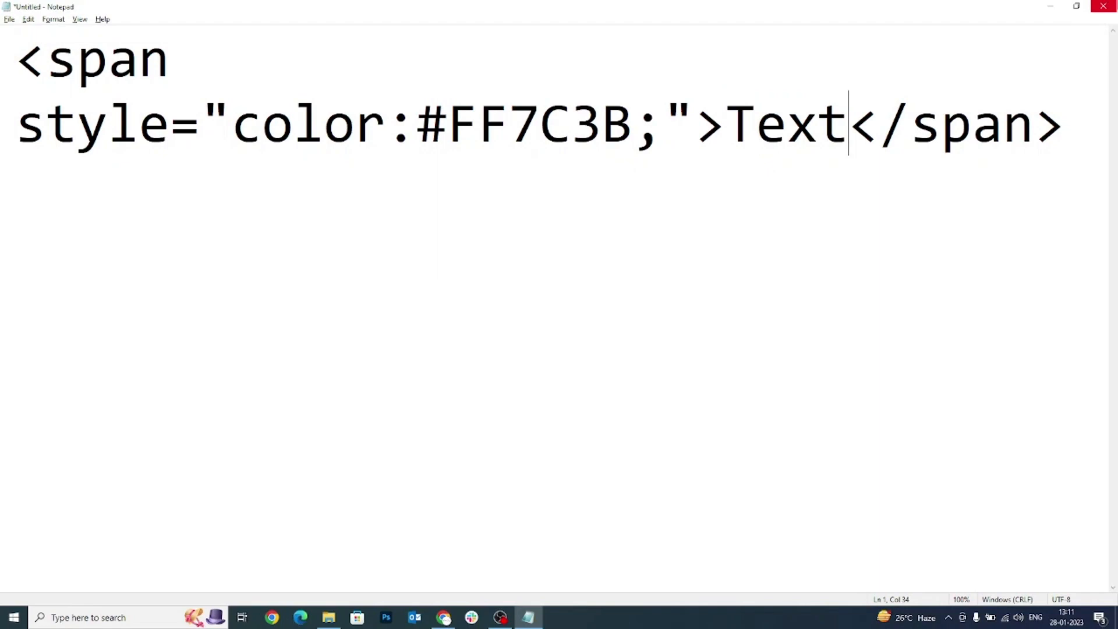
click(1098, 17)
key(Right)
key(Return)
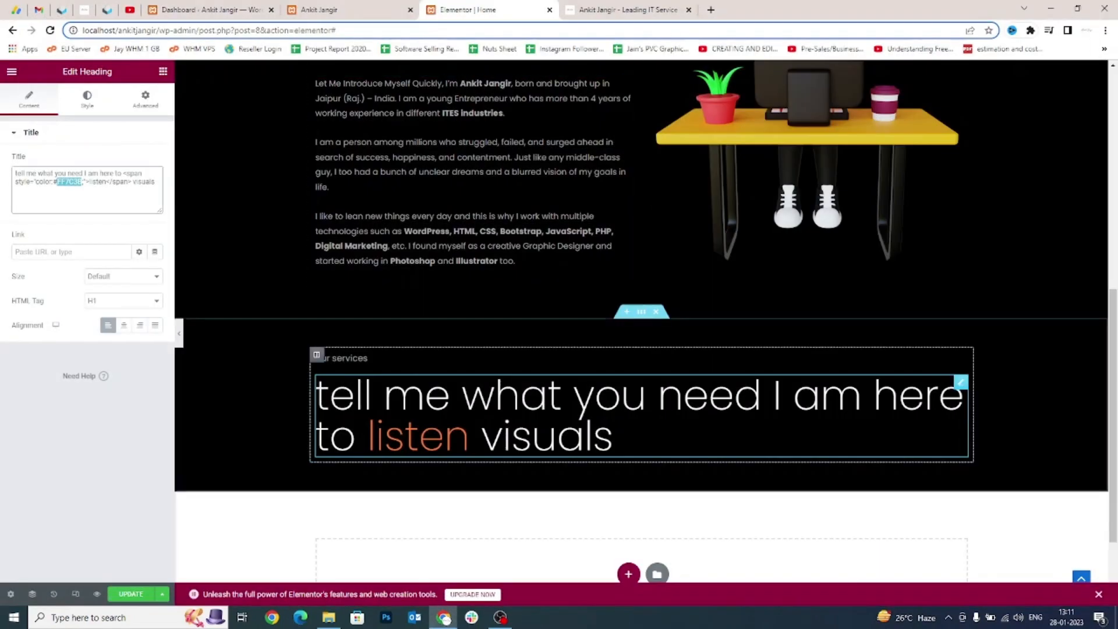
Delete the word "visuals" from the end of the large our services heading's title.
double_click(151, 181)
key(BackSpace)
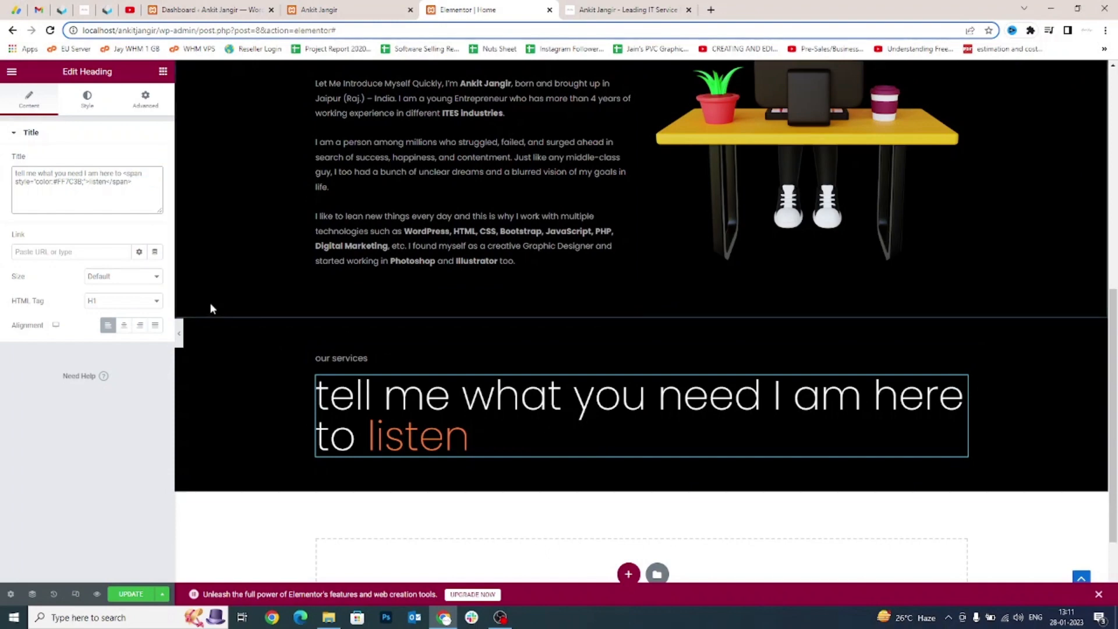
Paste a copy of the "our services" heading below the large heading and retitle it "I am expert in" with text from the live site.
key(ctrl+Tab)
drag(281, 406, 211, 410)
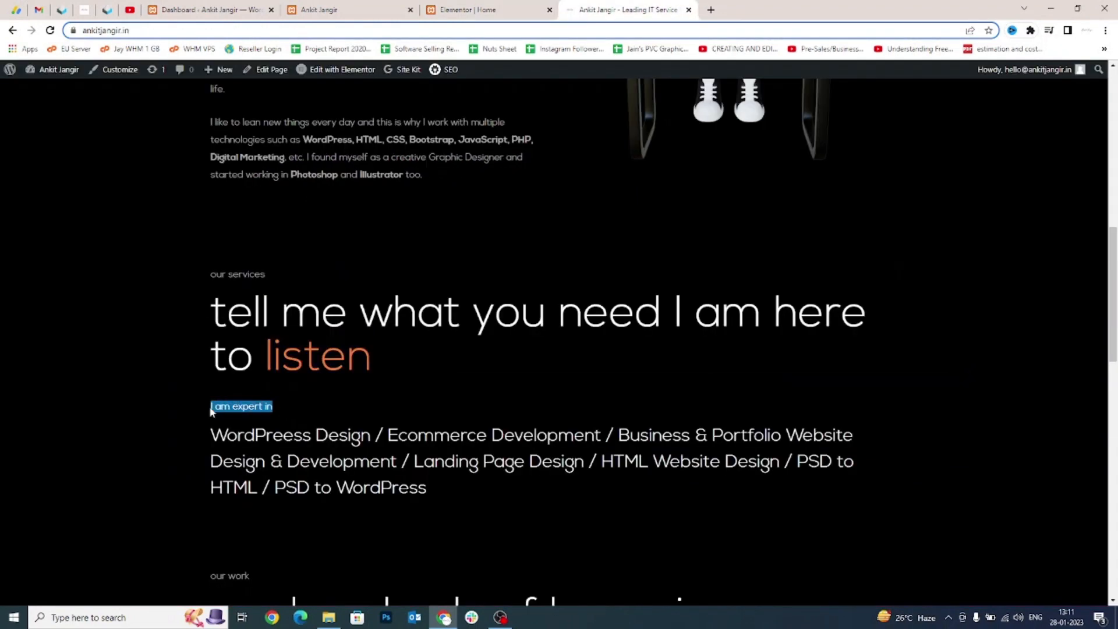
key(ctrl+shift+Tab)
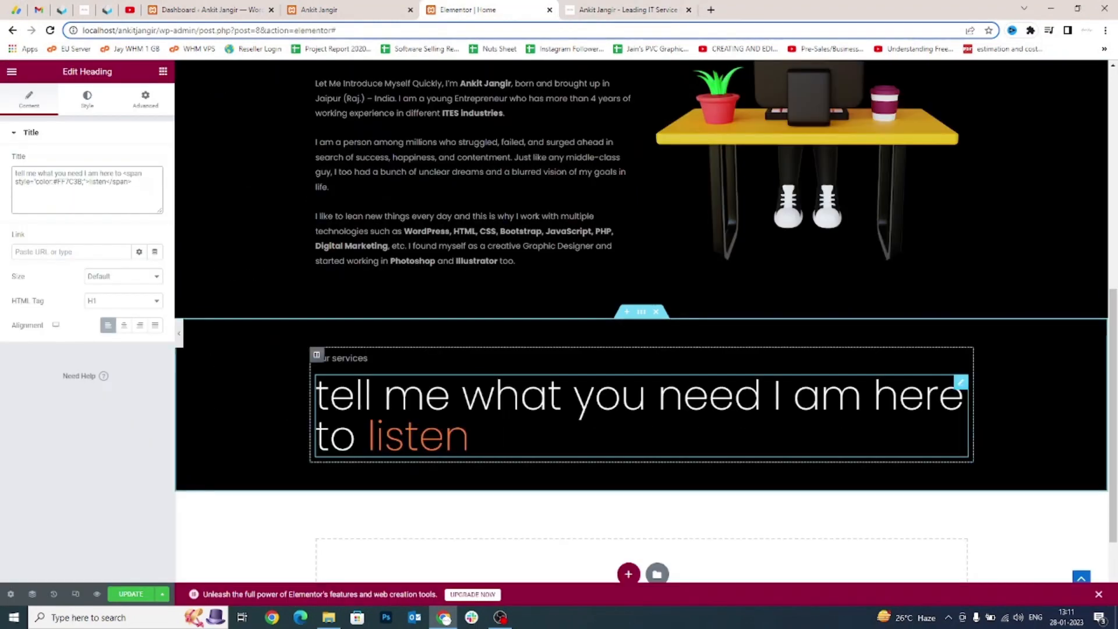
right_click(370, 400)
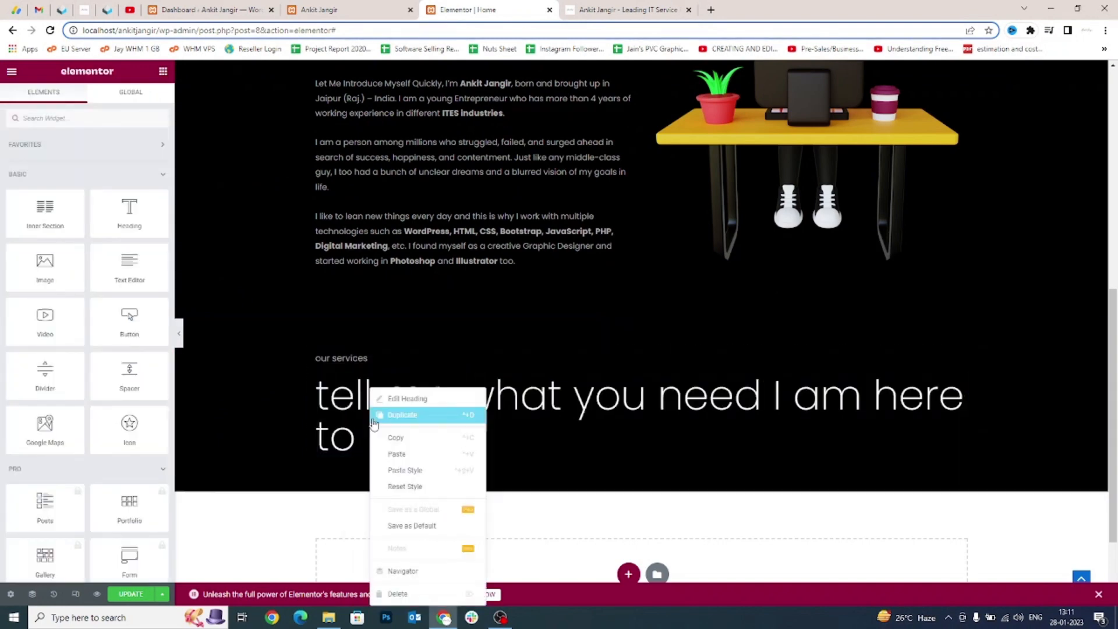
click(387, 453)
click(57, 198)
key(ctrl+a)
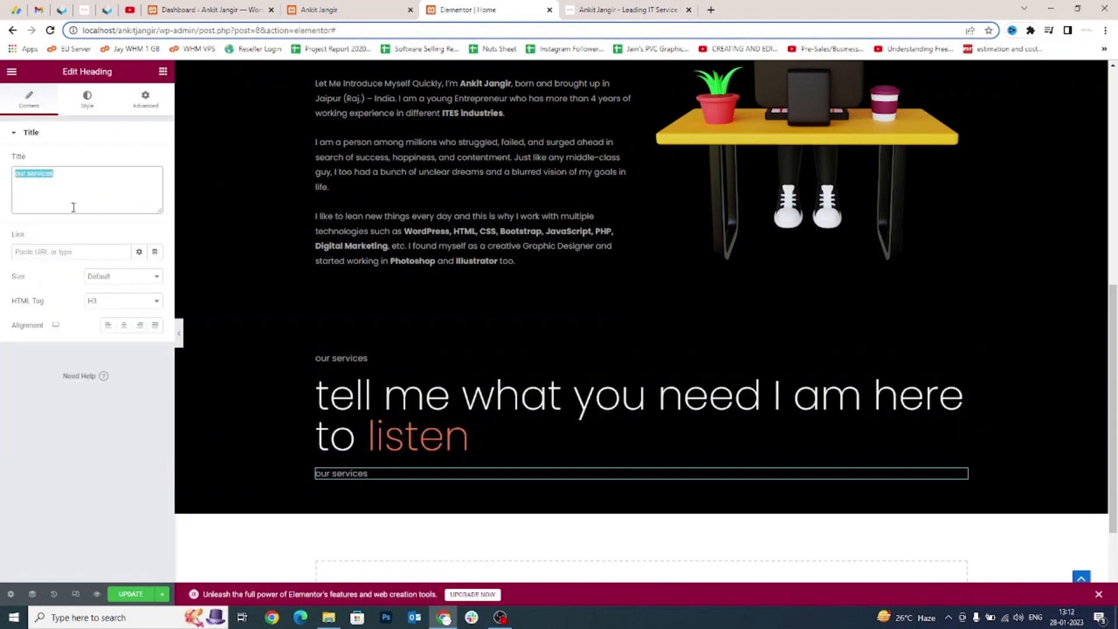
key(ctrl+v)
Copy the list from "WordPreess Design" to "PSD to WordPress" on the live site and return to the Elementor page.
key(ctrl+Tab)
scroll(360, 354, down, 3)
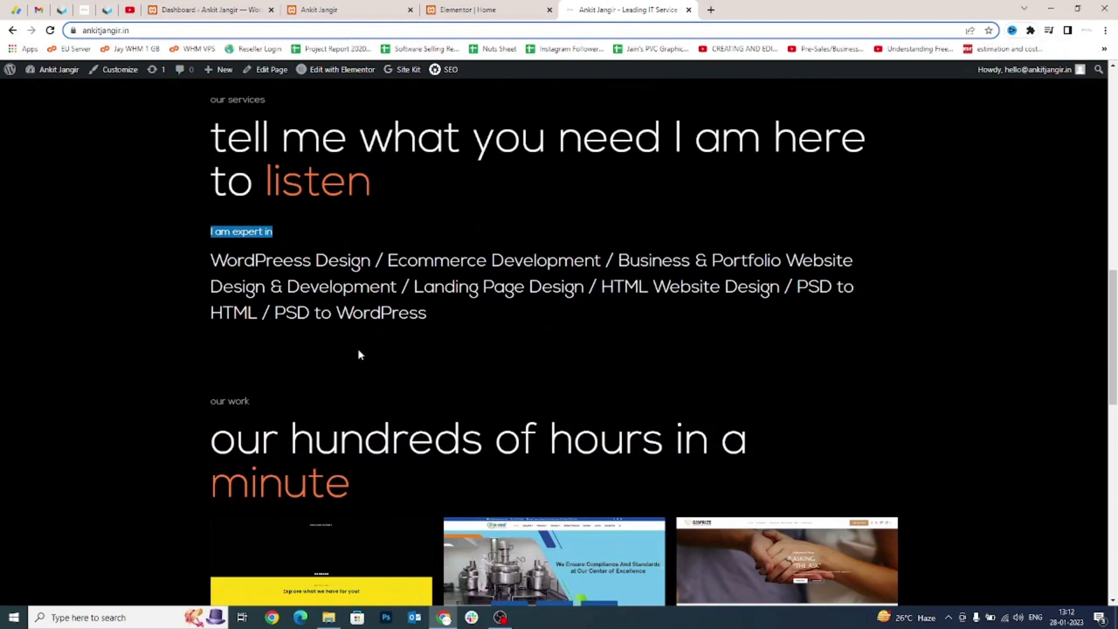
click(215, 263)
drag(209, 261, 448, 313)
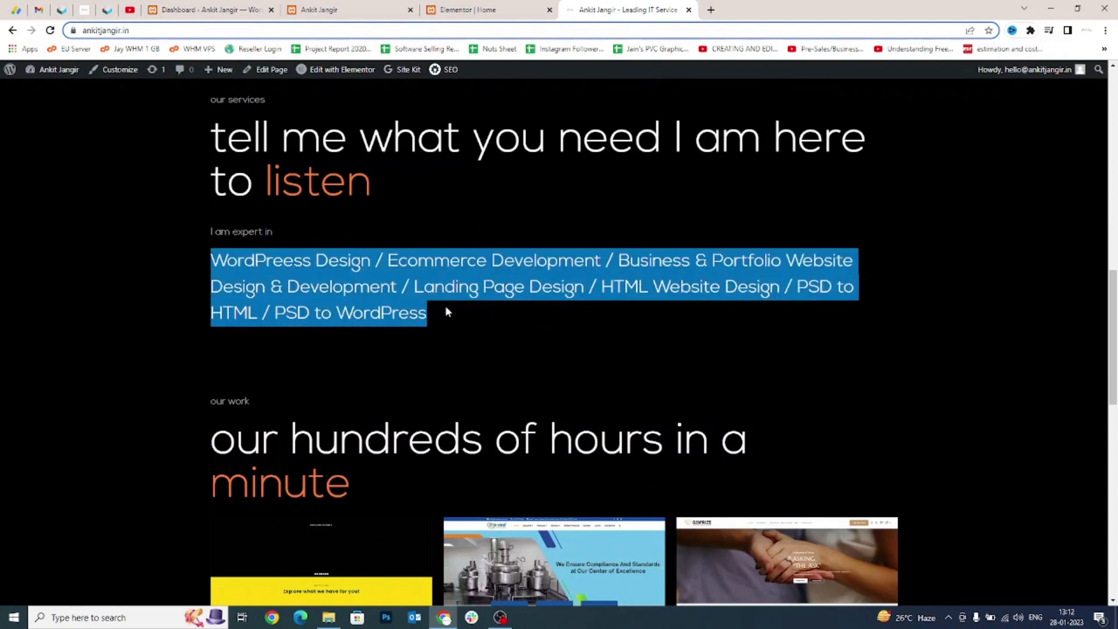
key(ctrl+shift+Tab)
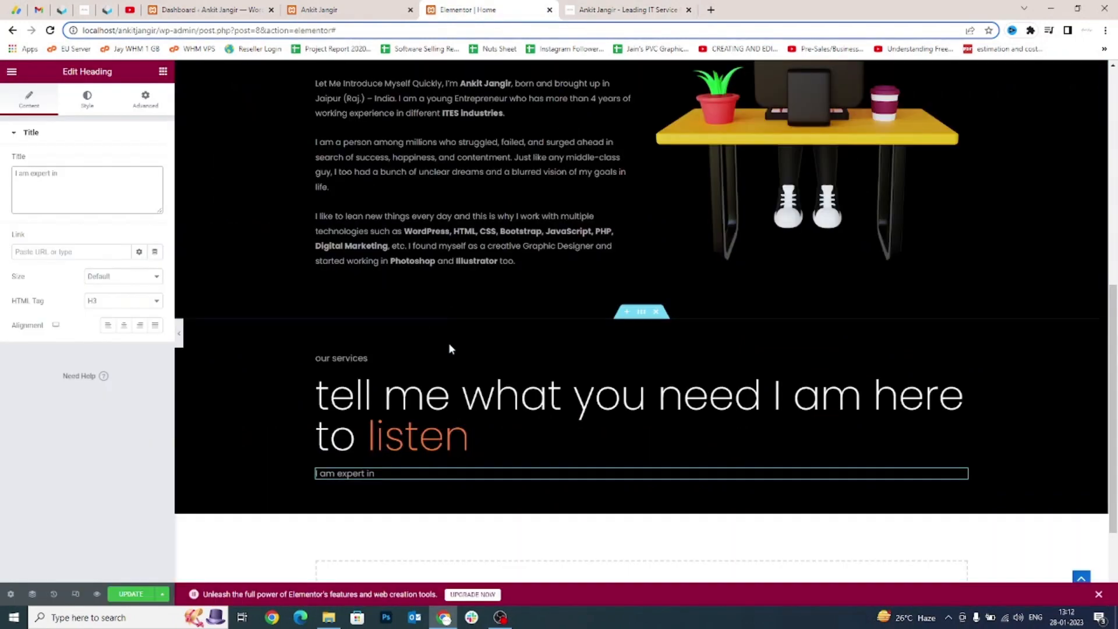
Paste a copy of the "tell me what you need" heading below "I am expert in" and replace its title with the copied services list.
right_click(404, 324)
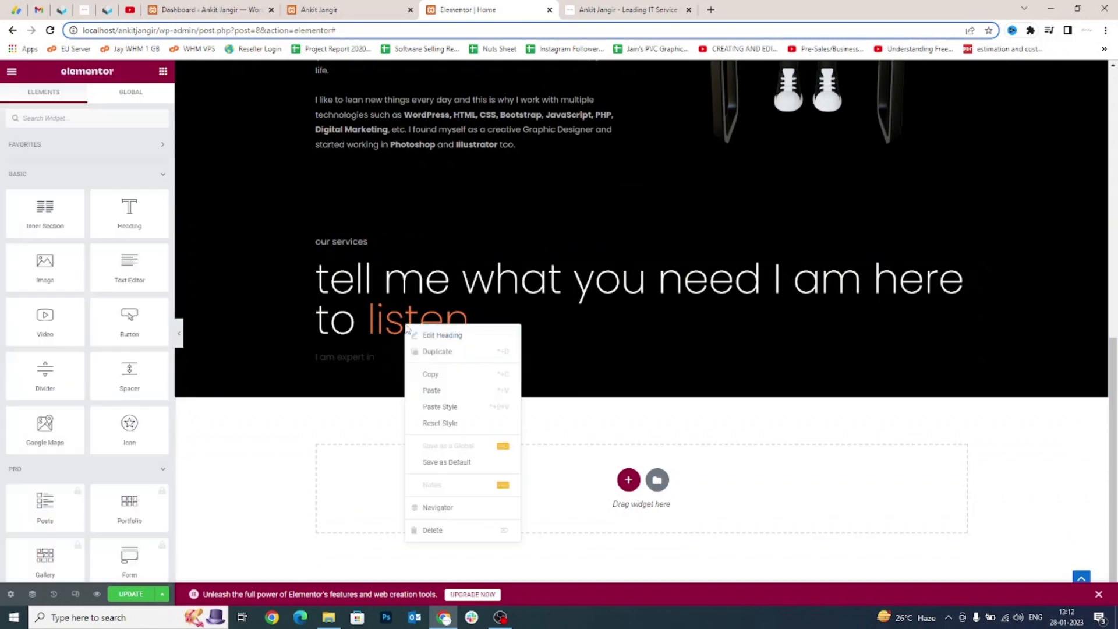
click(428, 372)
right_click(397, 355)
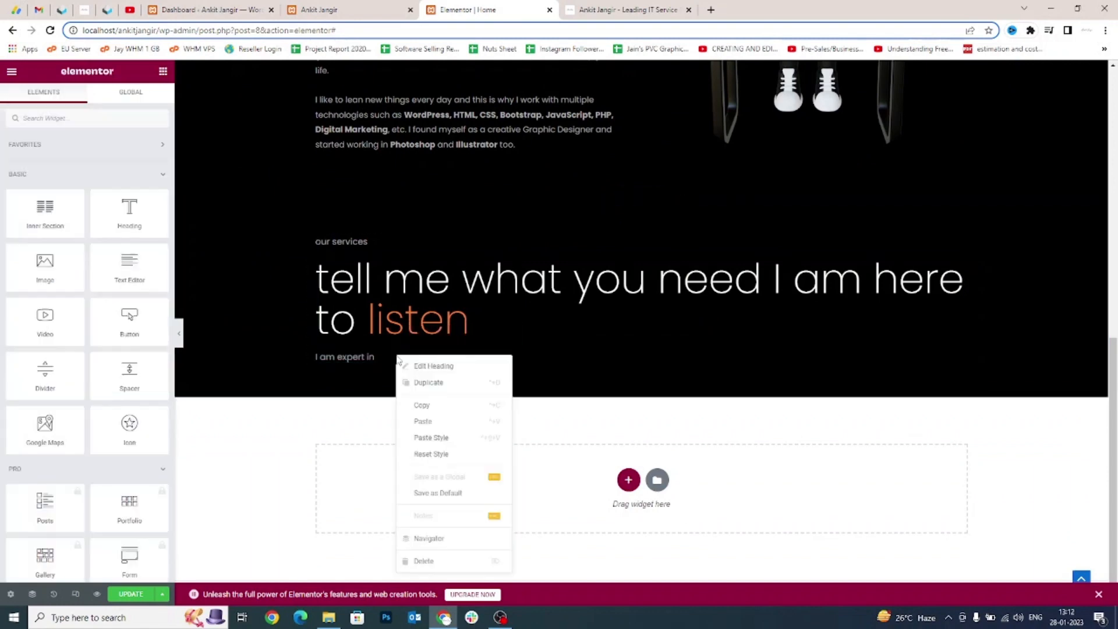
click(423, 421)
triple_click(87, 173)
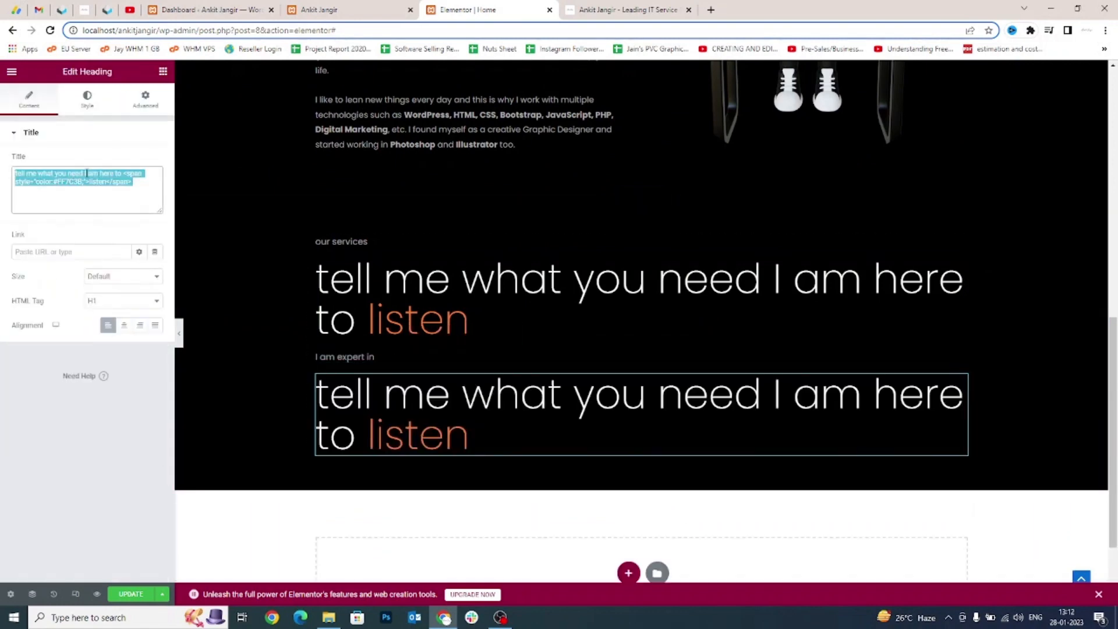
key(ctrl+v)
Set the services list heading's font size to 30 px and its line height to 40 px.
scroll(392, 316, down, 4)
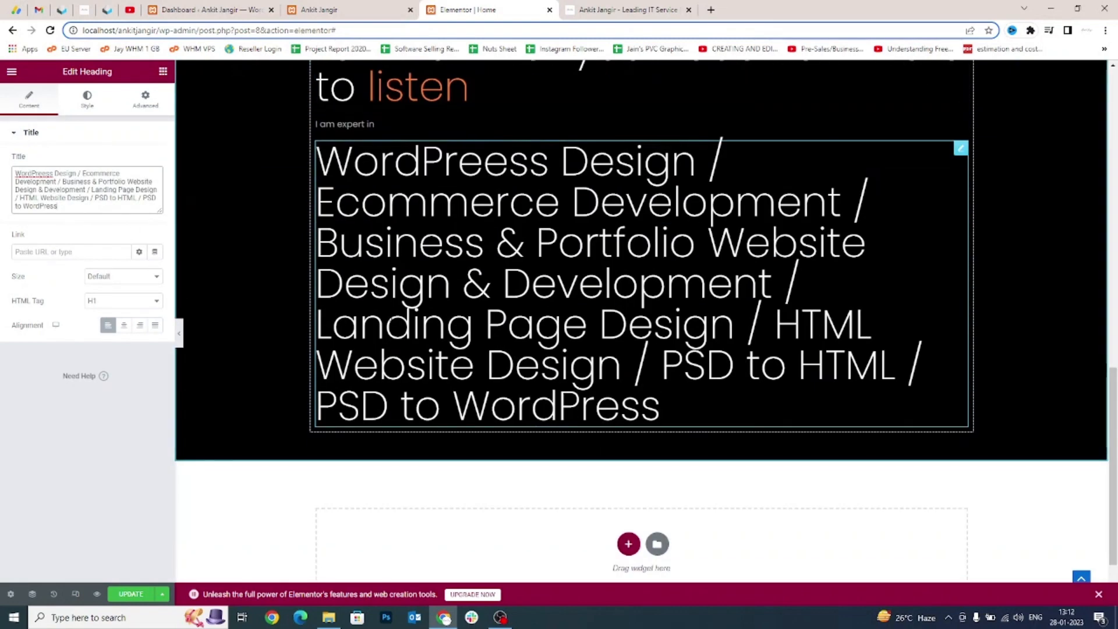
key(ctrl+Tab)
click(368, 303)
key(ctrl+shift+Tab)
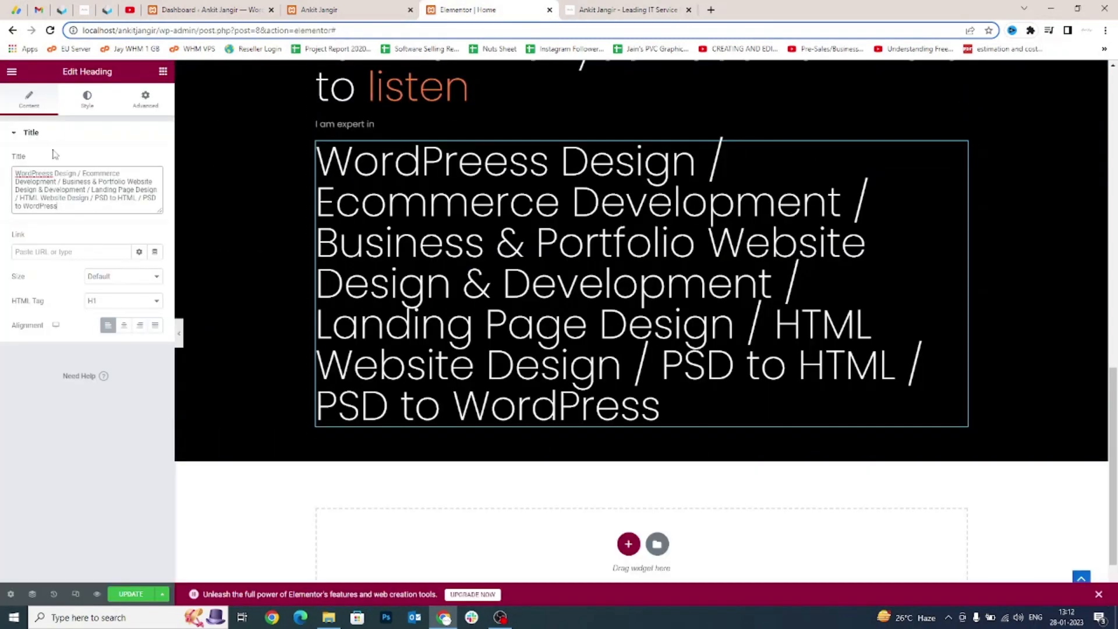
click(87, 98)
click(155, 186)
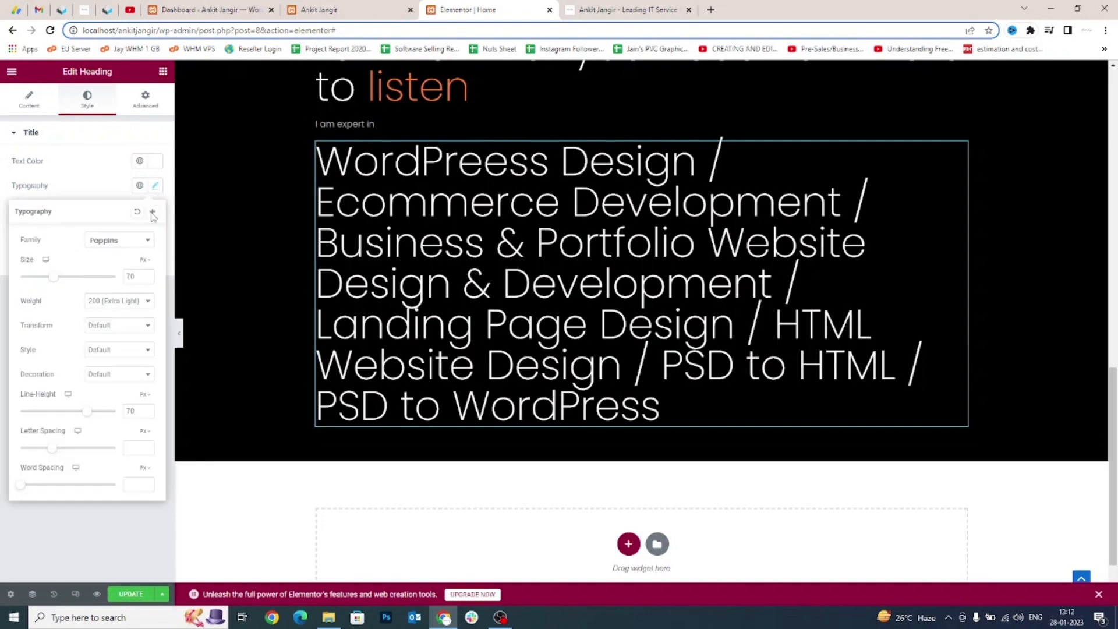
click(128, 277)
text(4)
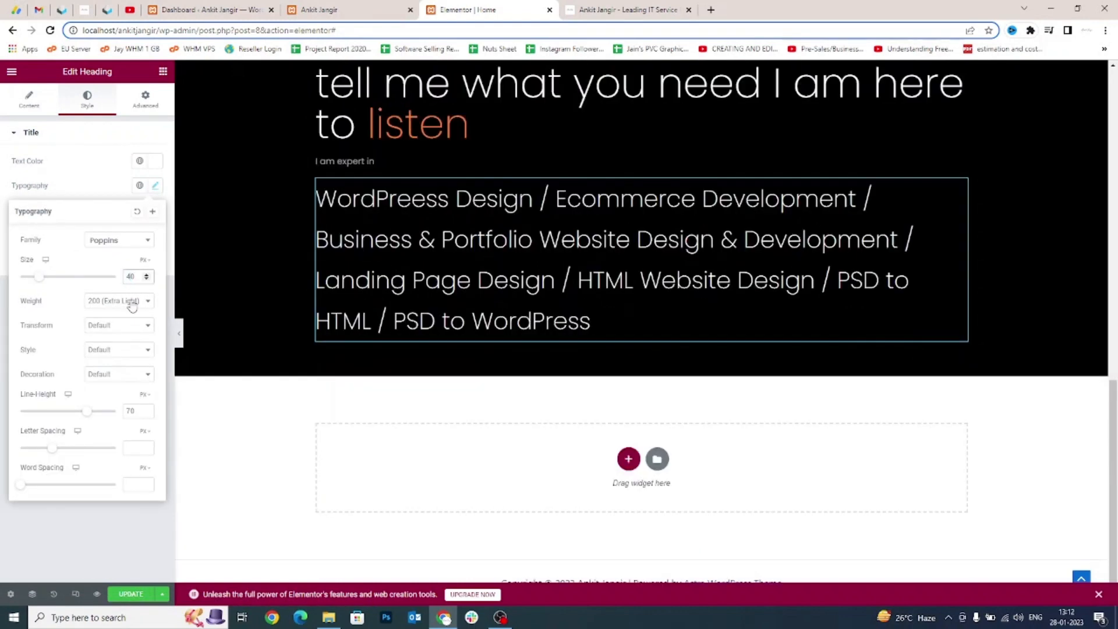
text(3)
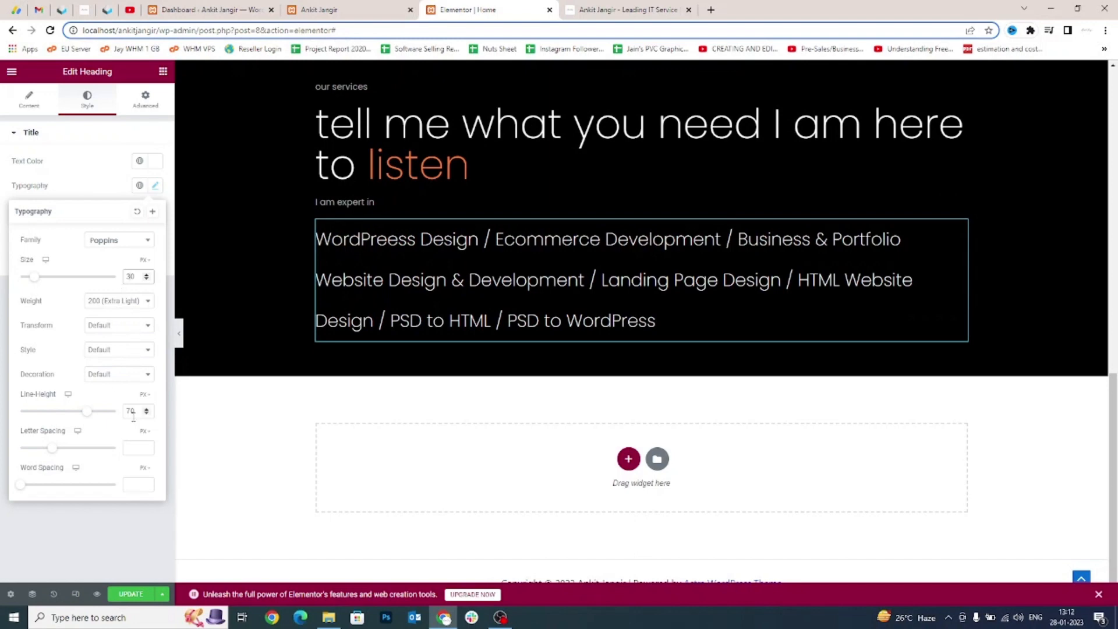
drag(130, 414, 124, 418)
text(4)
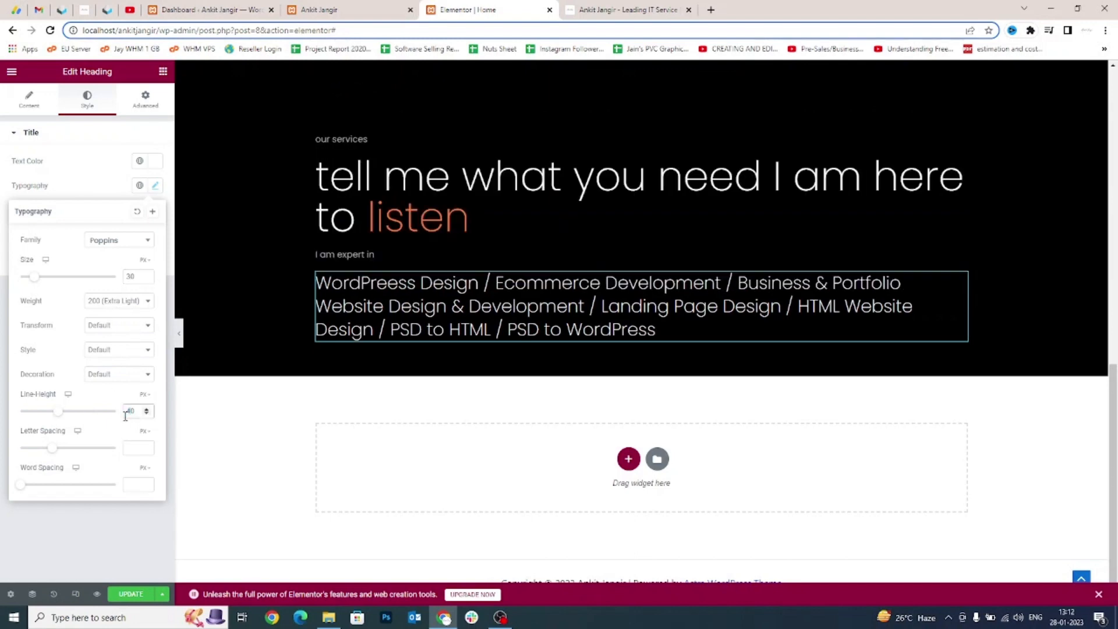
Compare the services list with the live site and set its heading's font size to 35 px.
click(594, 10)
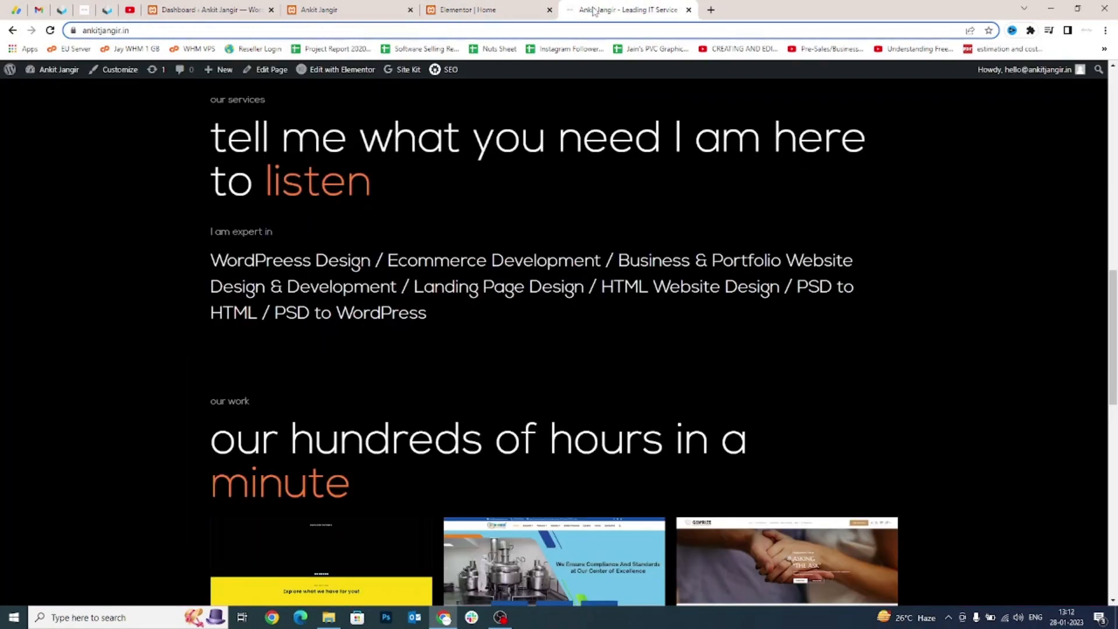
key(ctrl+shift+Tab)
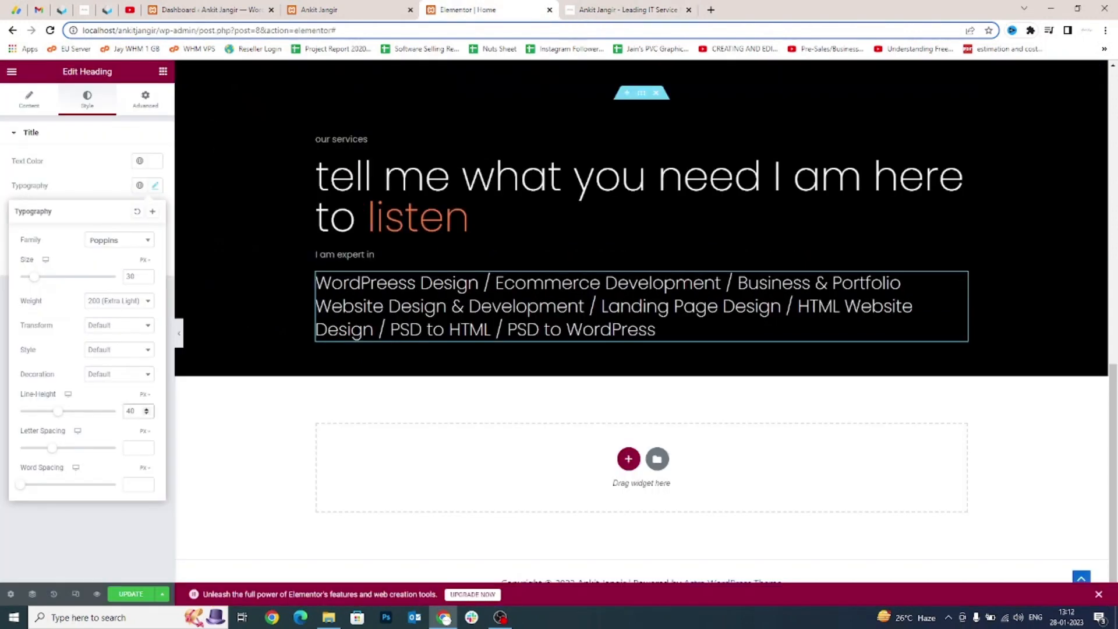
click(139, 276)
key(BackSpace)
text(5)
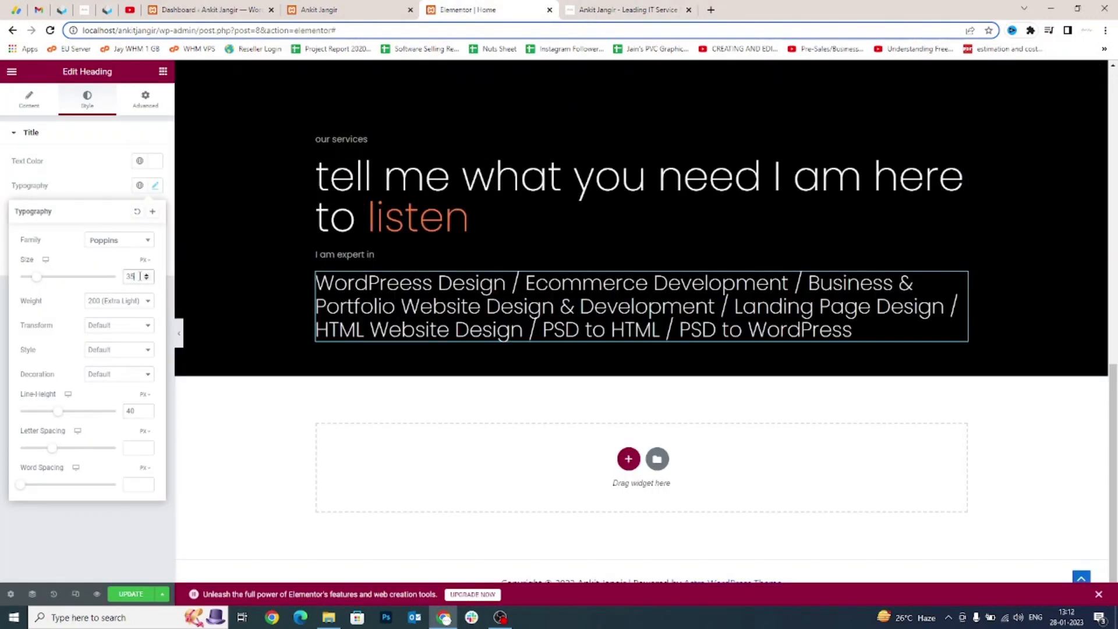
Reduce the services list heading's font size to 28 px, comparing its line breaks with the live site.
key(ctrl+Tab)
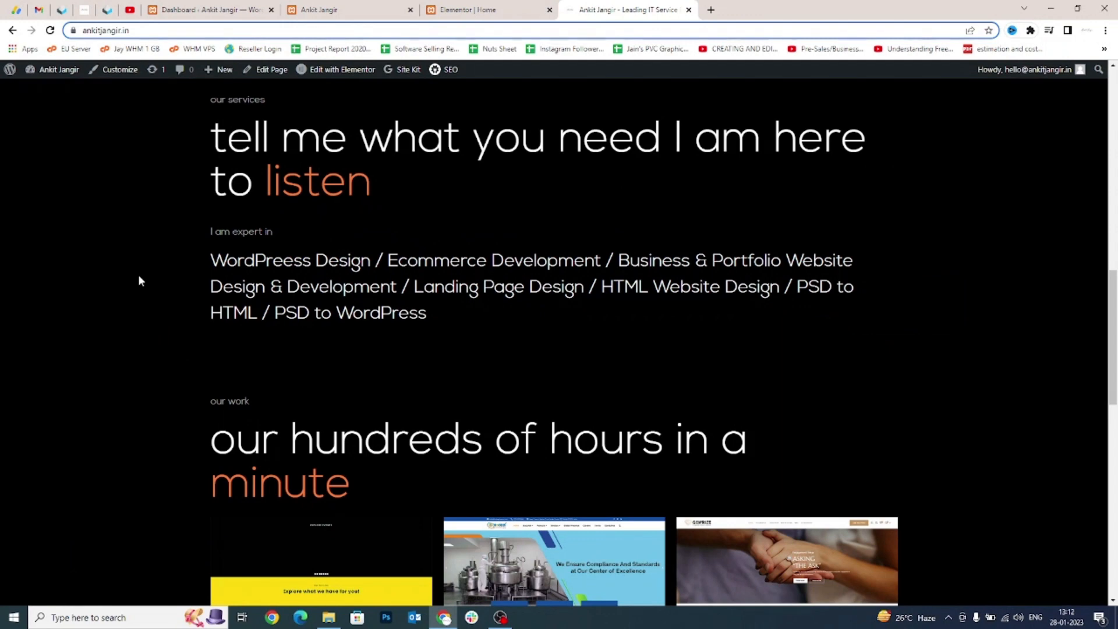
key(ctrl+shift+Tab)
key(Down)
key(Down)
key(Down)
key(Down)
key(Down)
key(Down)
key(Down)
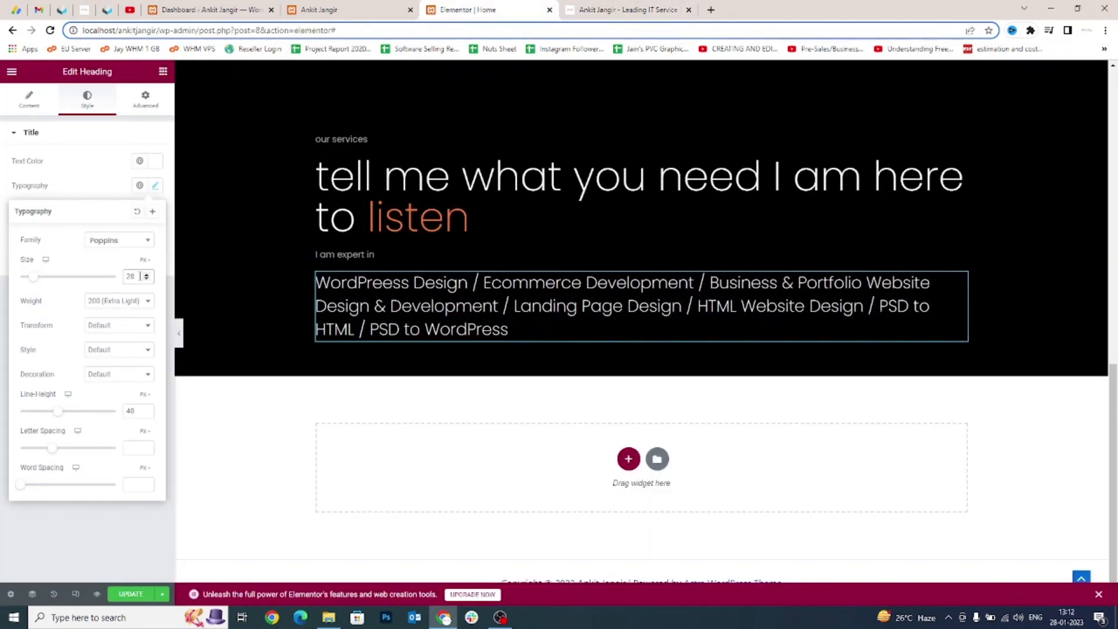
key(ctrl+Tab)
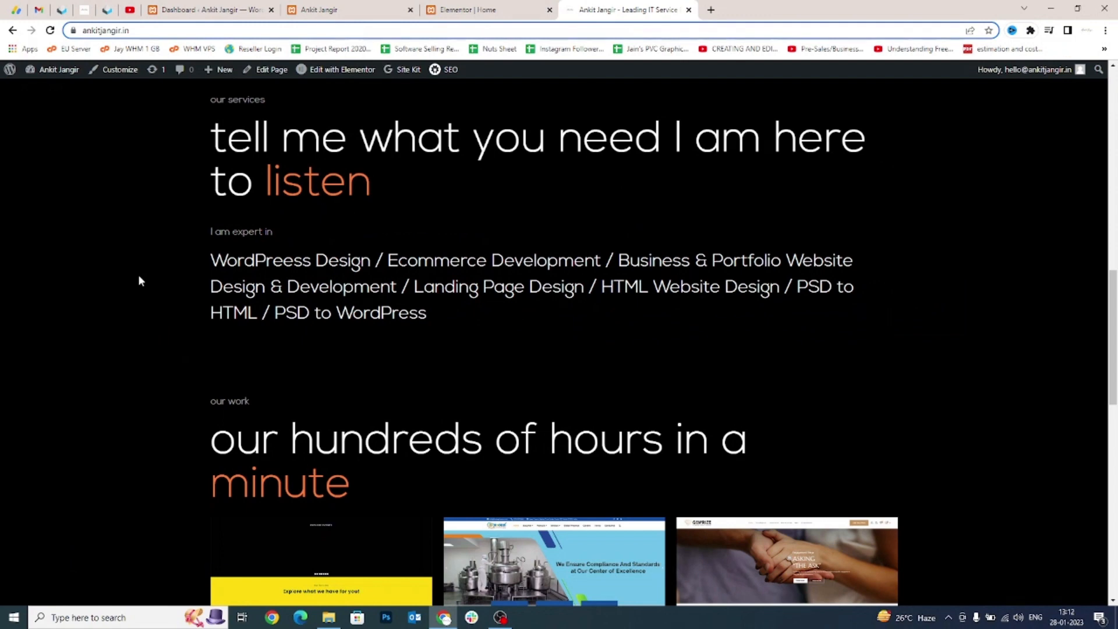
Compare the services list with the live site while trying a smaller font size on its heading, and restore 28 px.
key(ctrl+shift+Tab)
key(ctrl+Tab)
key(ctrl+shift+Tab)
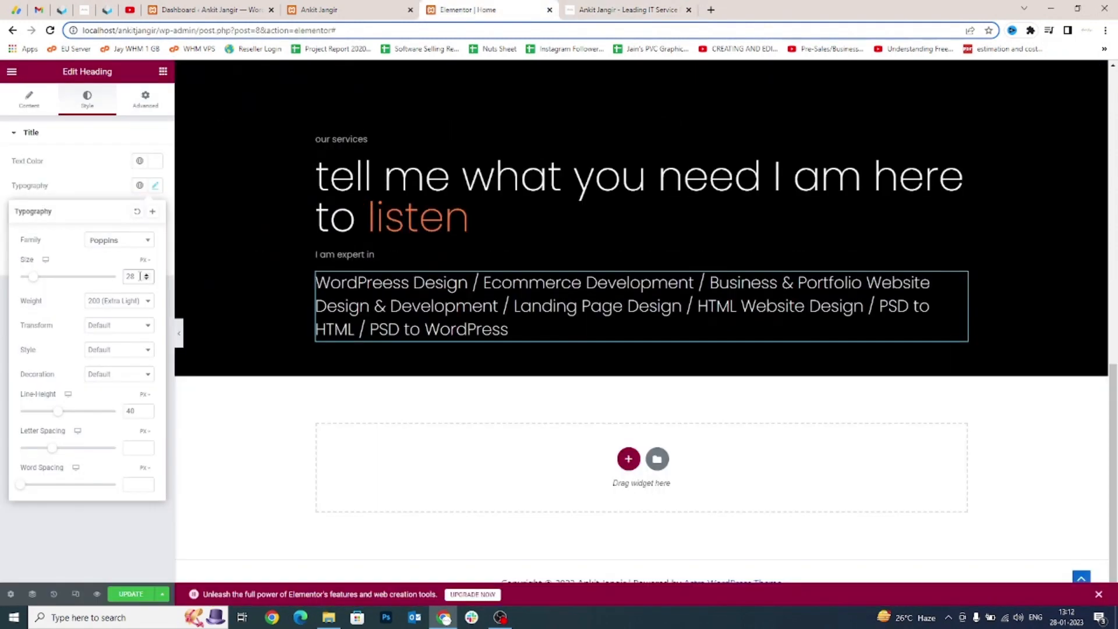
key(Down)
key(Down)
key(Up)
key(Up)
Try a 35 px line height on the services list heading and return it to 40 px.
click(133, 411)
text(05)
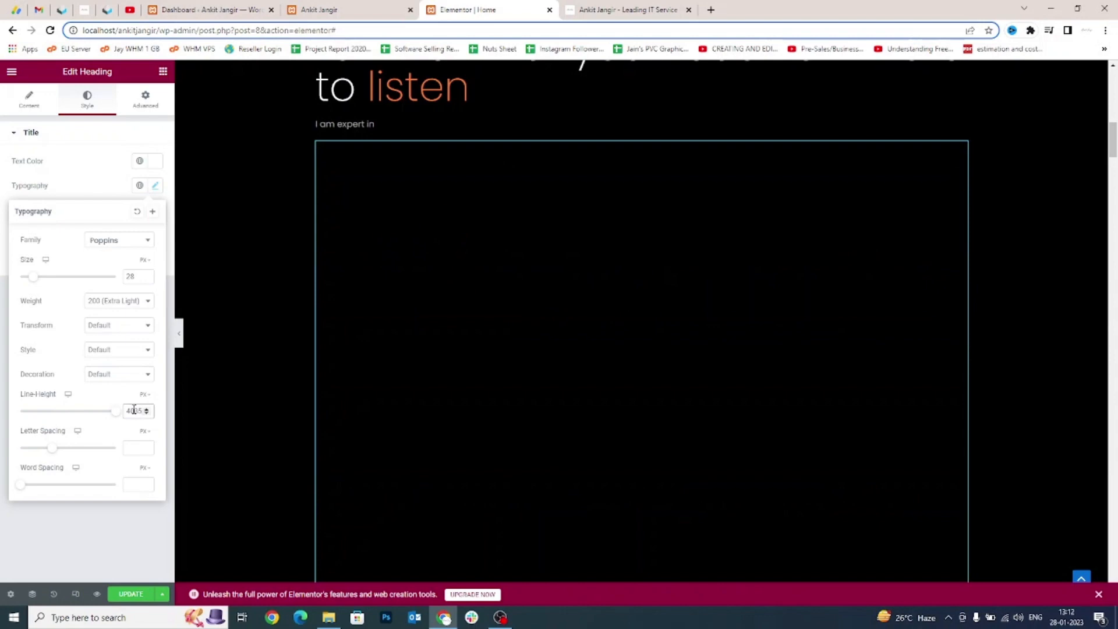
text(35)
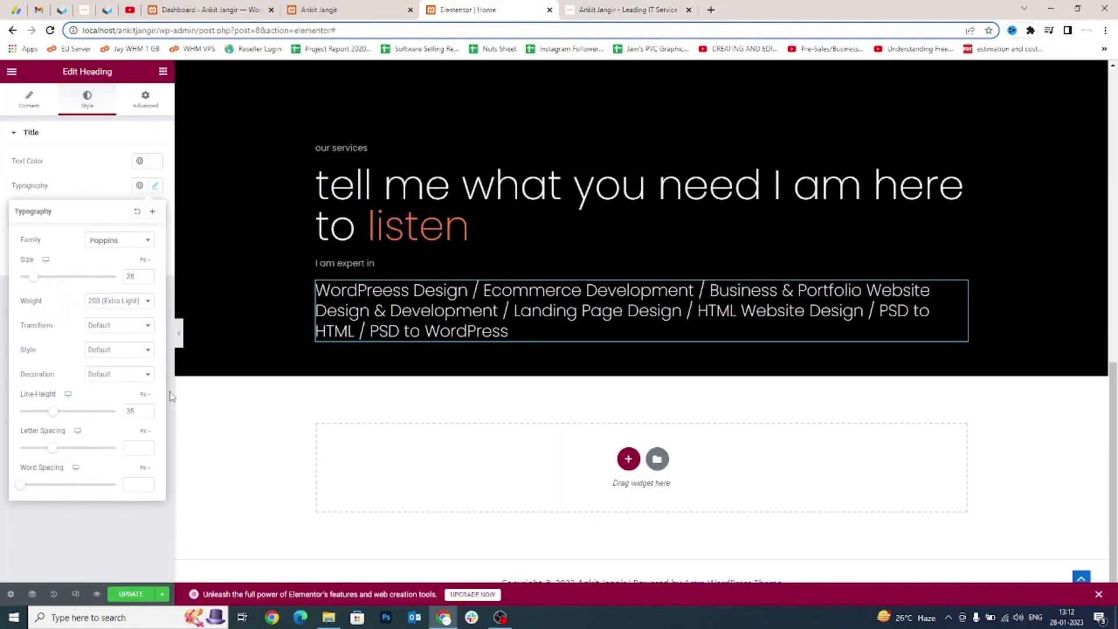
key(Up)
key(Up)
key(Up)
key(Up)
key(Up)
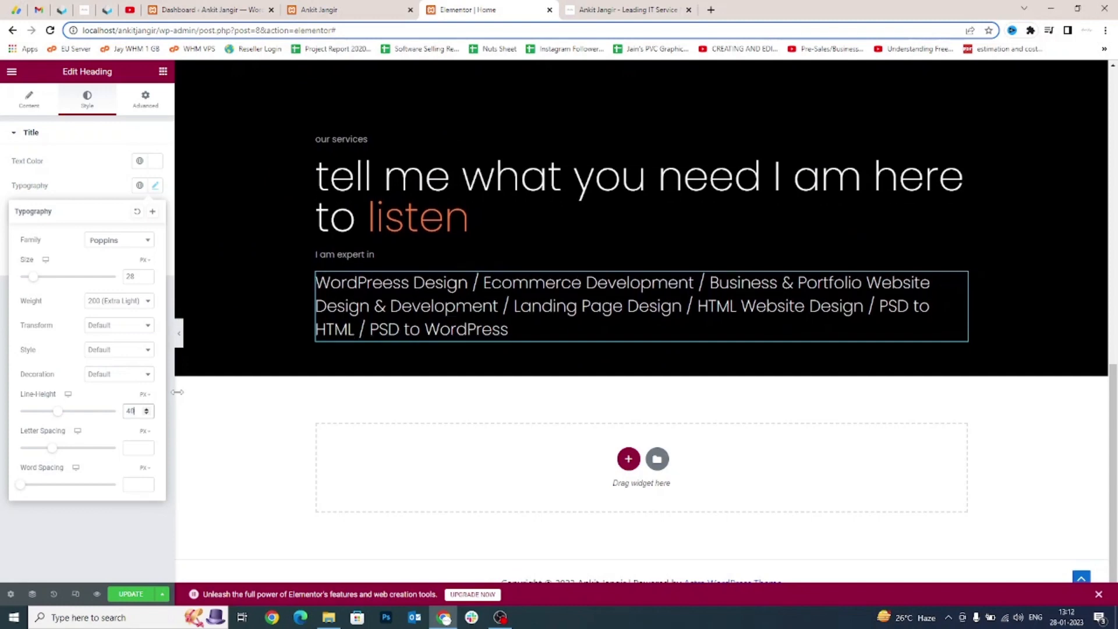
Compare the services list with the live site once more and save the home page changes.
key(ctrl+Tab)
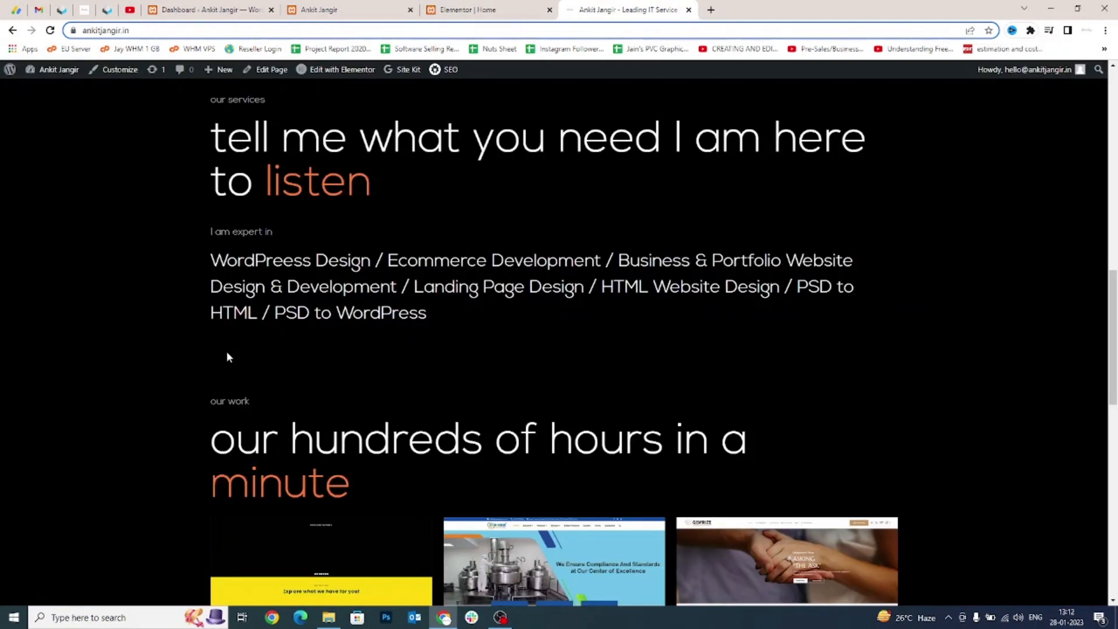
key(ctrl+shift+Tab)
click(55, 188)
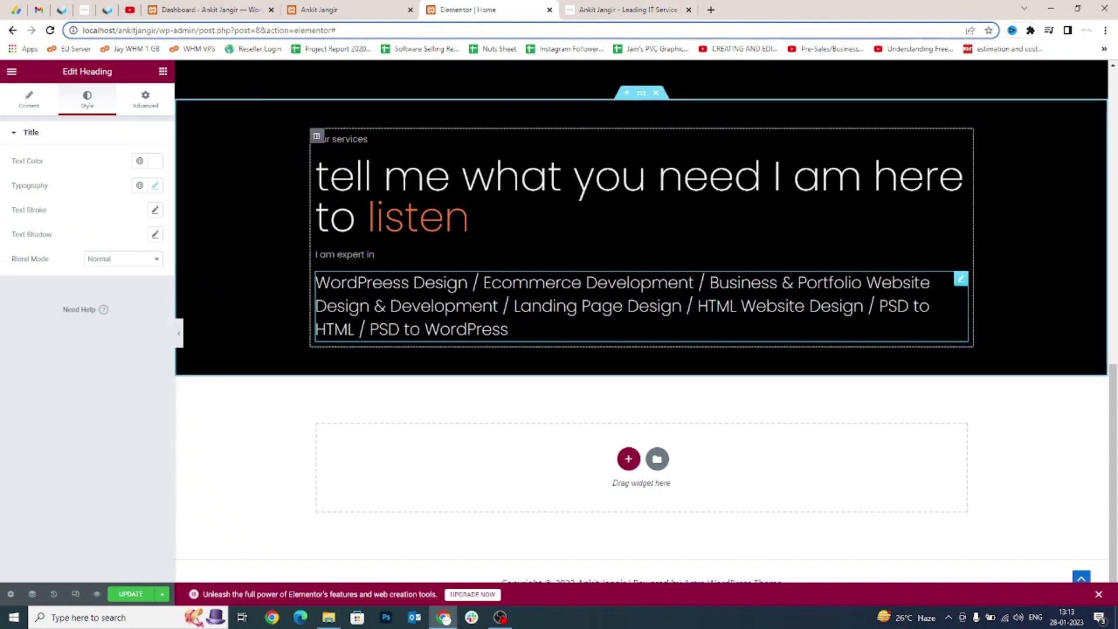
click(131, 594)
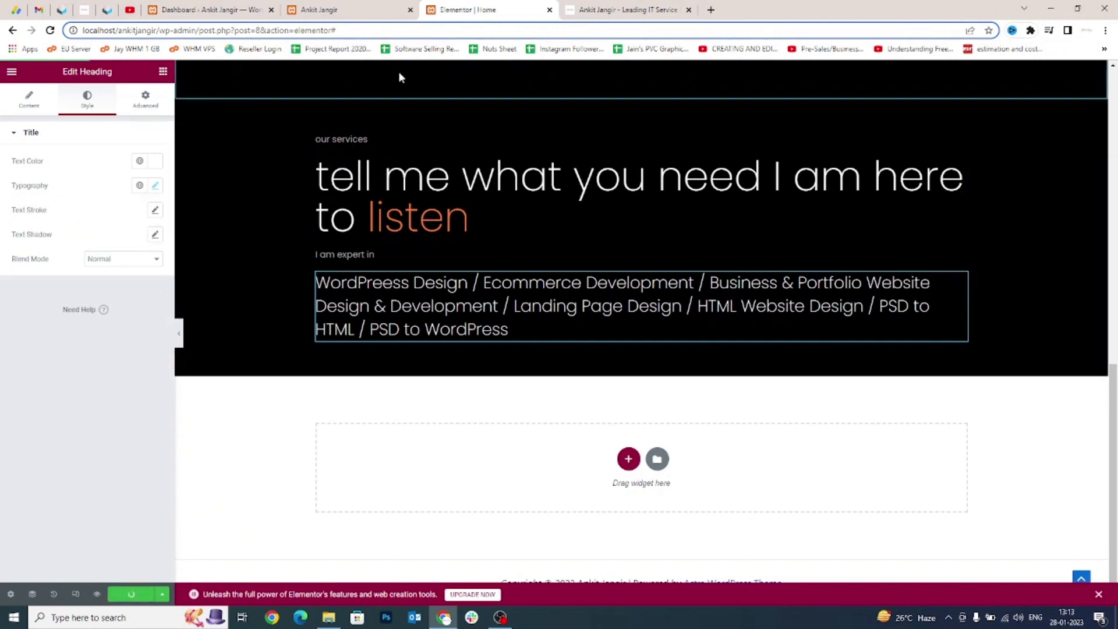
Review the our services section on the local site's home page.
click(376, 7)
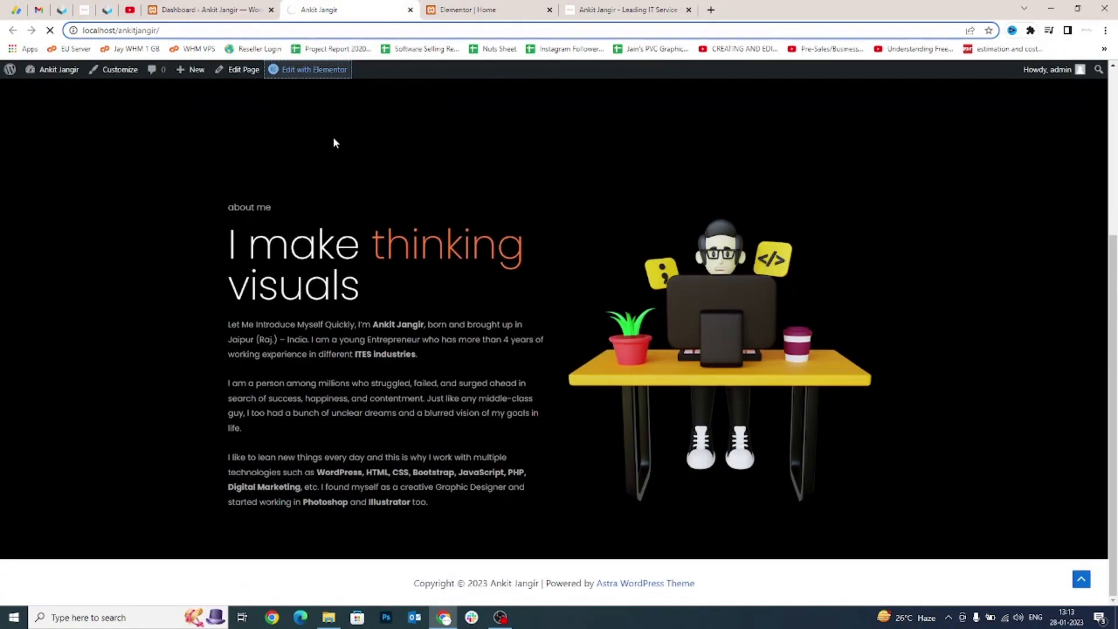
scroll(330, 179, down, 4)
scroll(332, 183, down, 1)
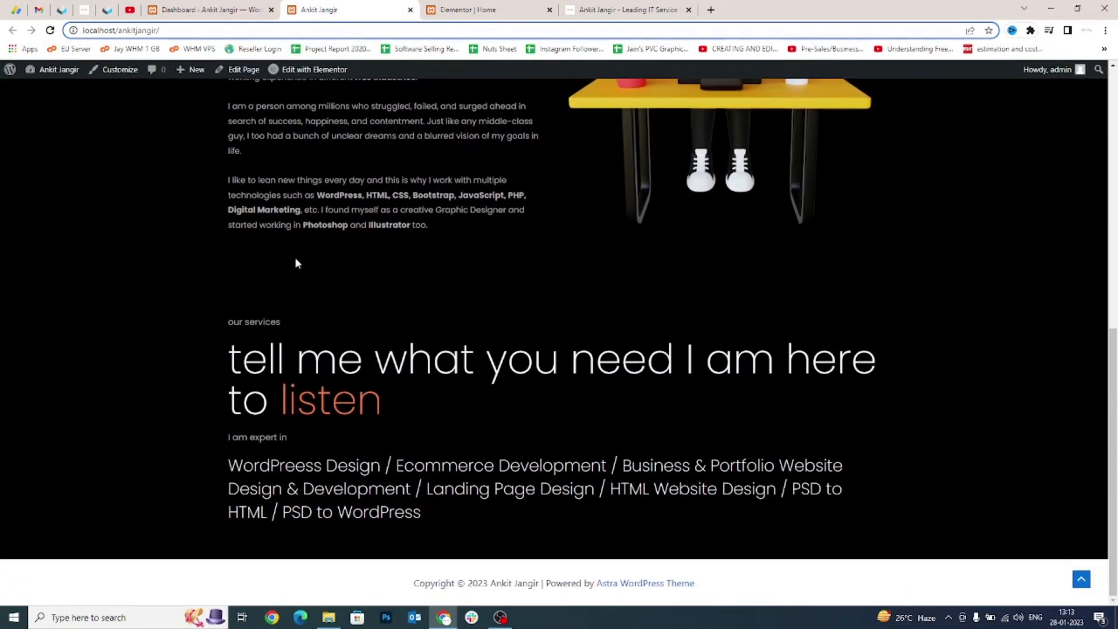
drag(213, 320, 480, 547)
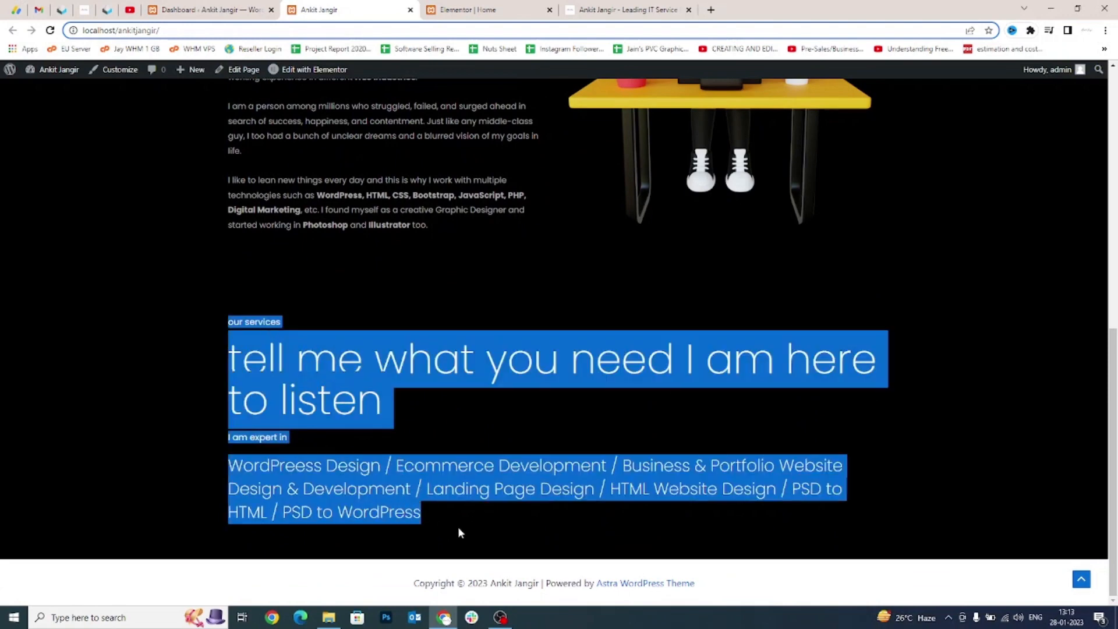
click(473, 383)
Examine the live site's "our work" label and main heading against the our services section in the Elementor page.
click(541, 10)
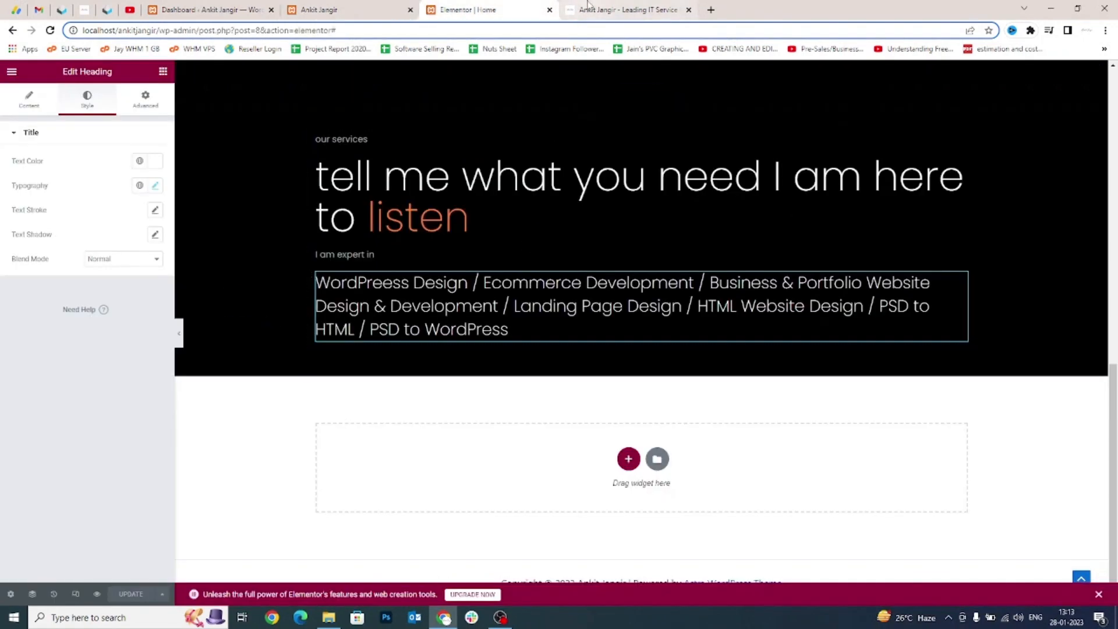
click(617, 9)
scroll(563, 393, down, 3)
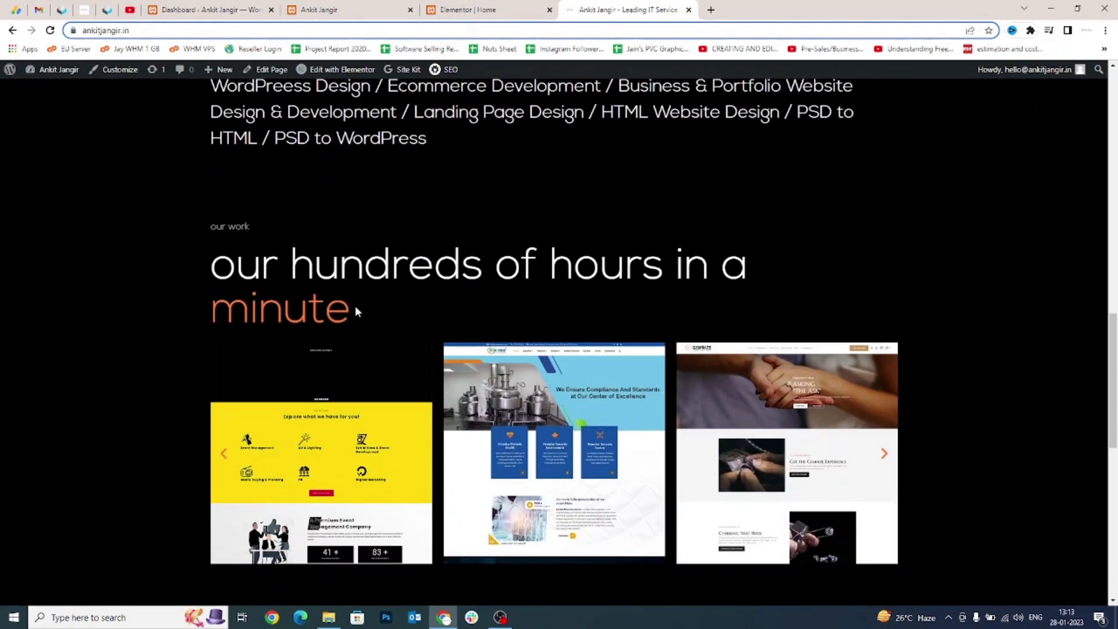
drag(357, 315, 208, 235)
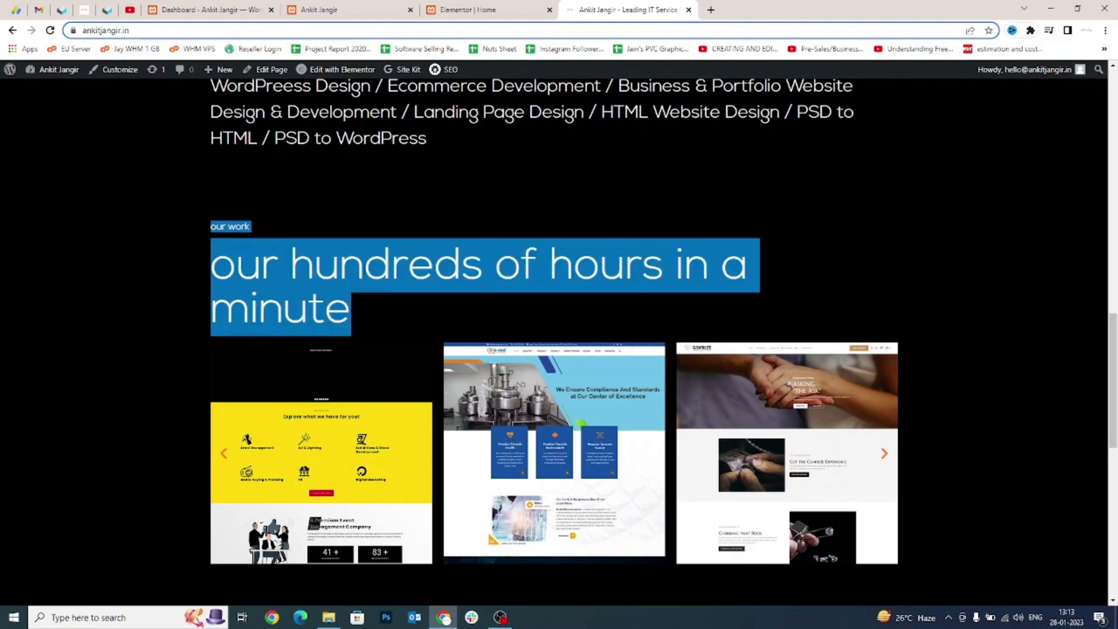
click(489, 10)
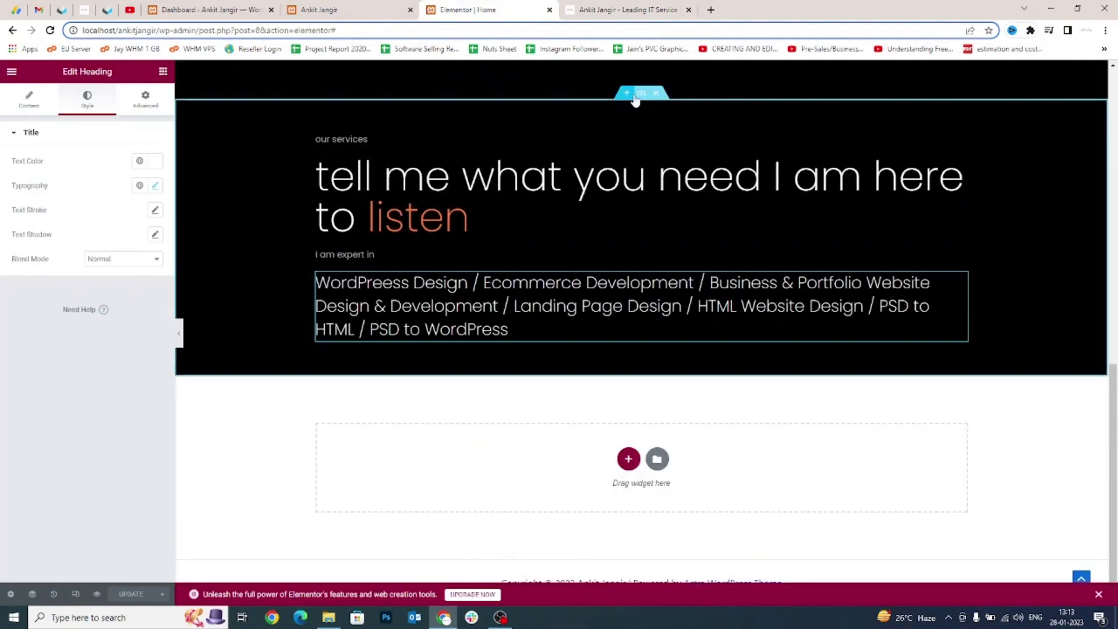
key(ctrl+Tab)
click(436, 255)
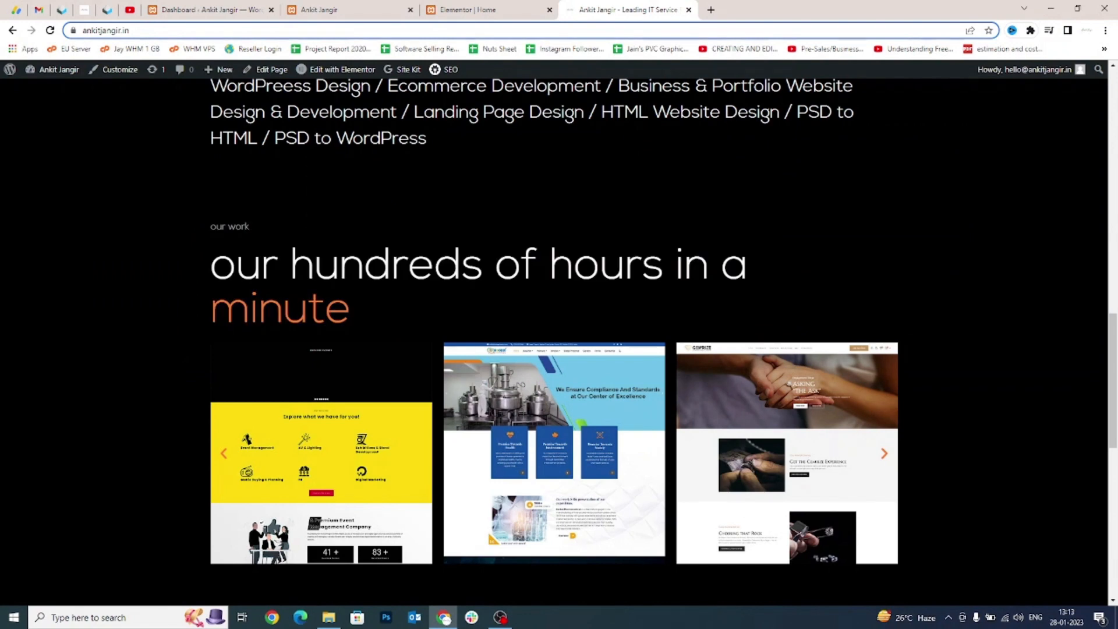
drag(210, 228, 353, 298)
click(353, 298)
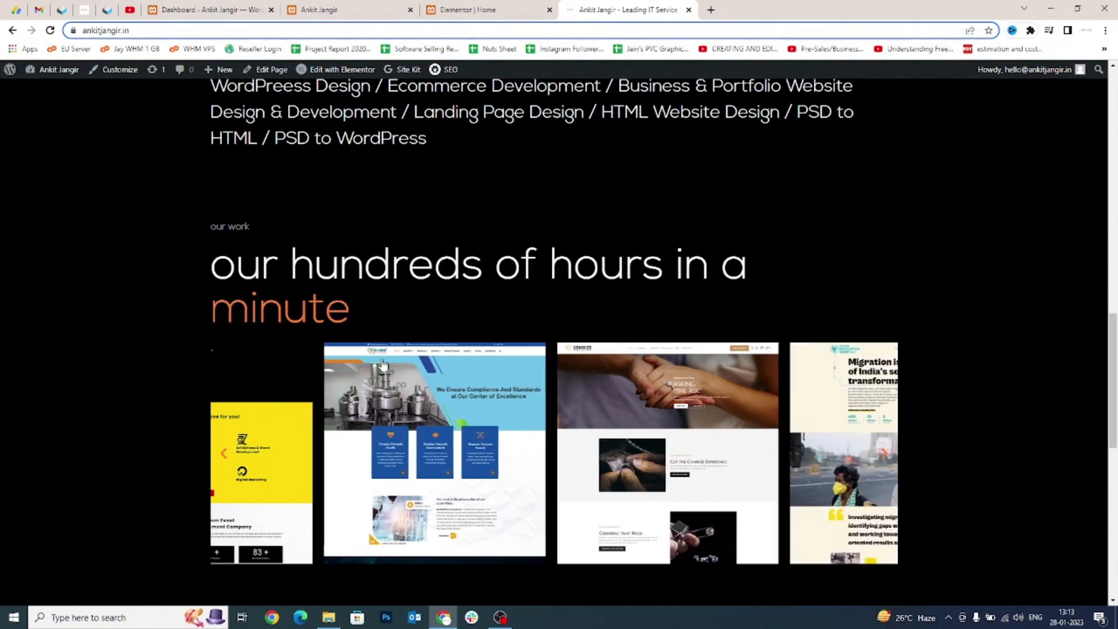
key(ctrl+shift+Tab)
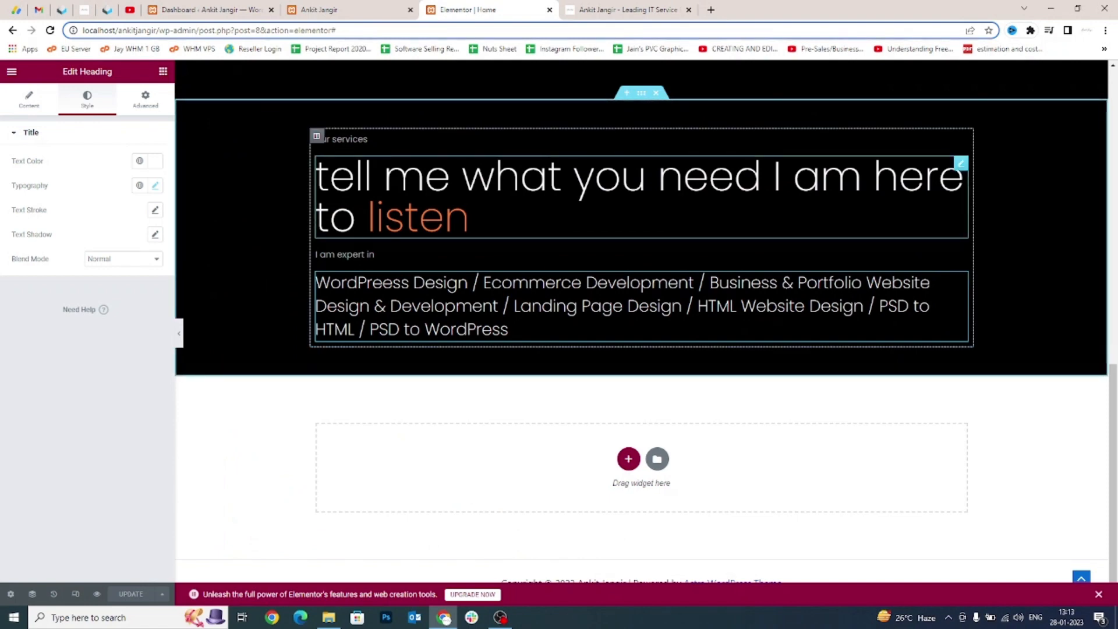
key(ctrl+Tab)
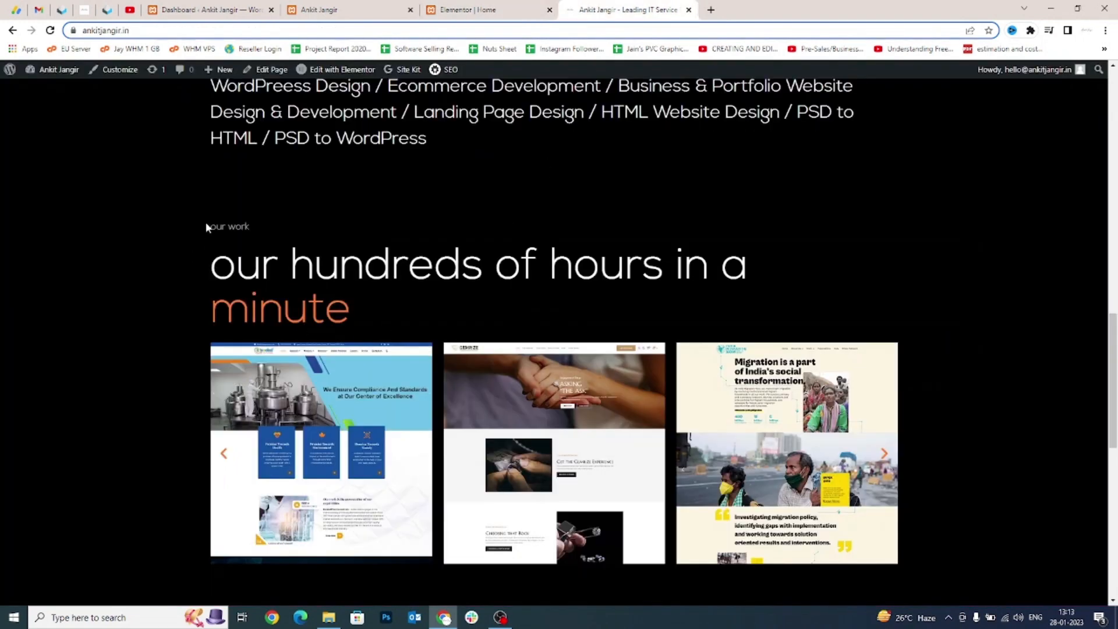
drag(206, 226, 379, 305)
click(383, 307)
key(ctrl+shift+Tab)
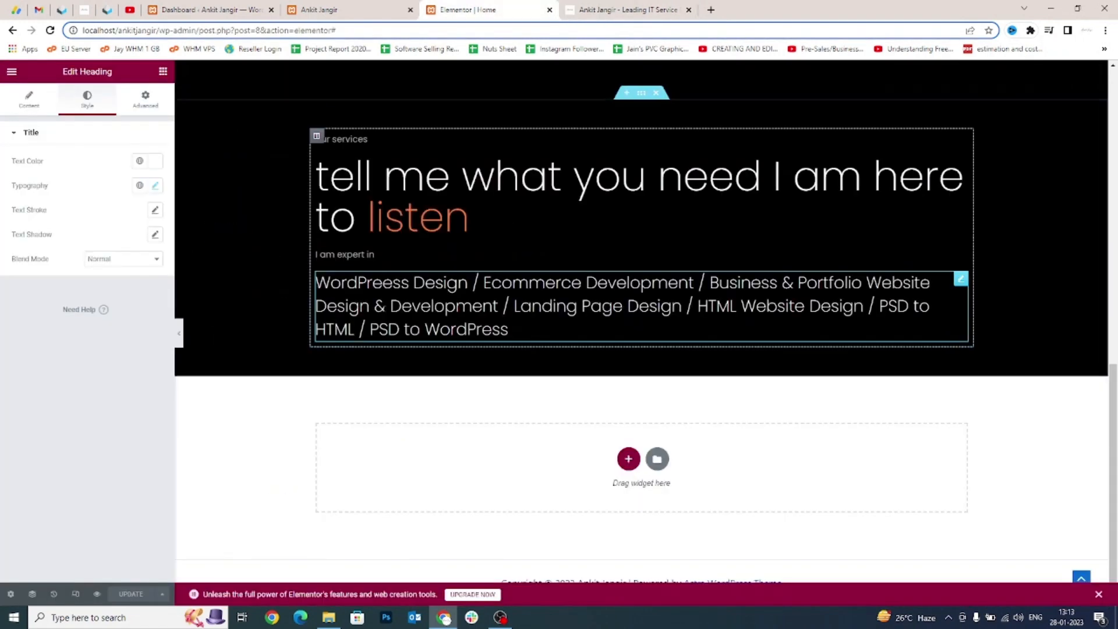
Duplicate the our services section on the Elementor home page.
right_click(644, 99)
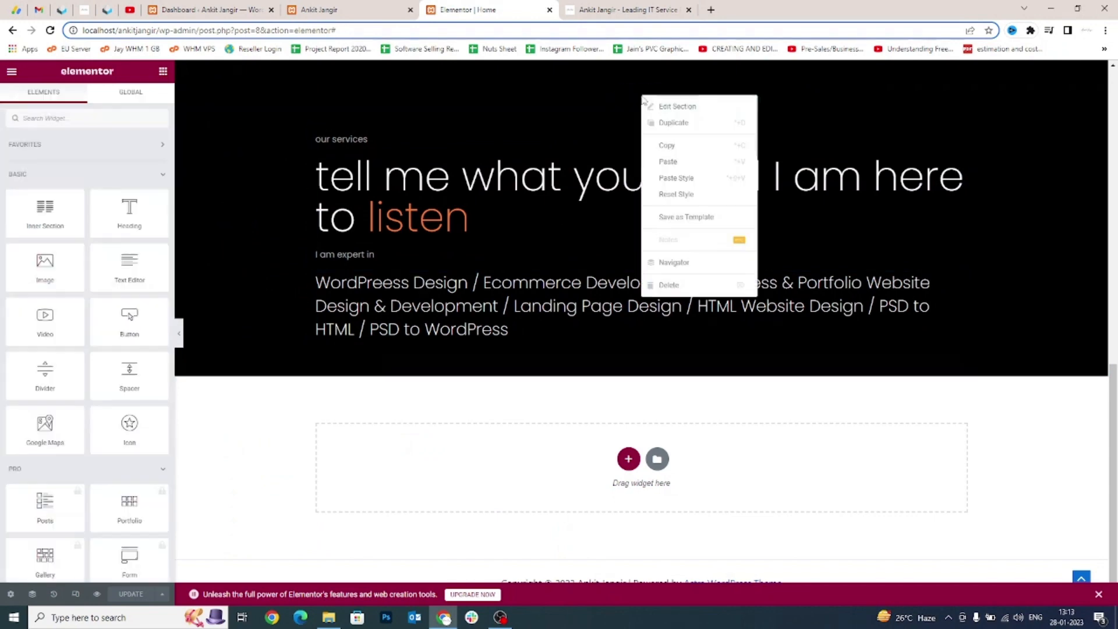
click(670, 123)
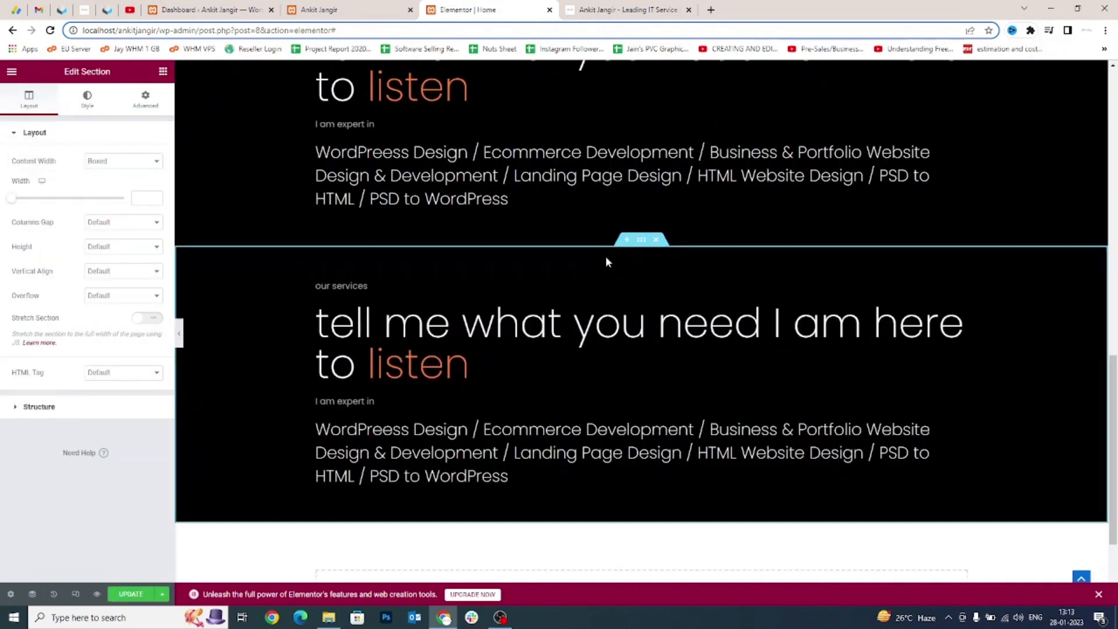
scroll(606, 259, down, 2)
Change the duplicated section's small heading to "our work" and copy "our hundreds of hours in a" from the live site.
key(ctrl+Tab)
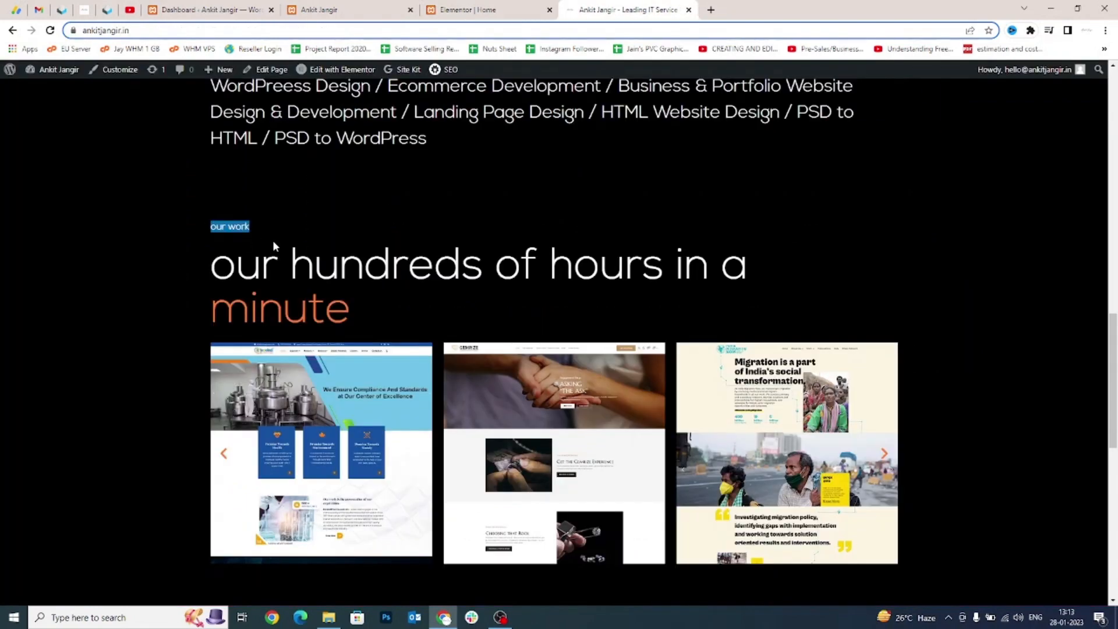
key(ctrl+shift+Tab)
click(368, 169)
scroll(382, 284, up, 4)
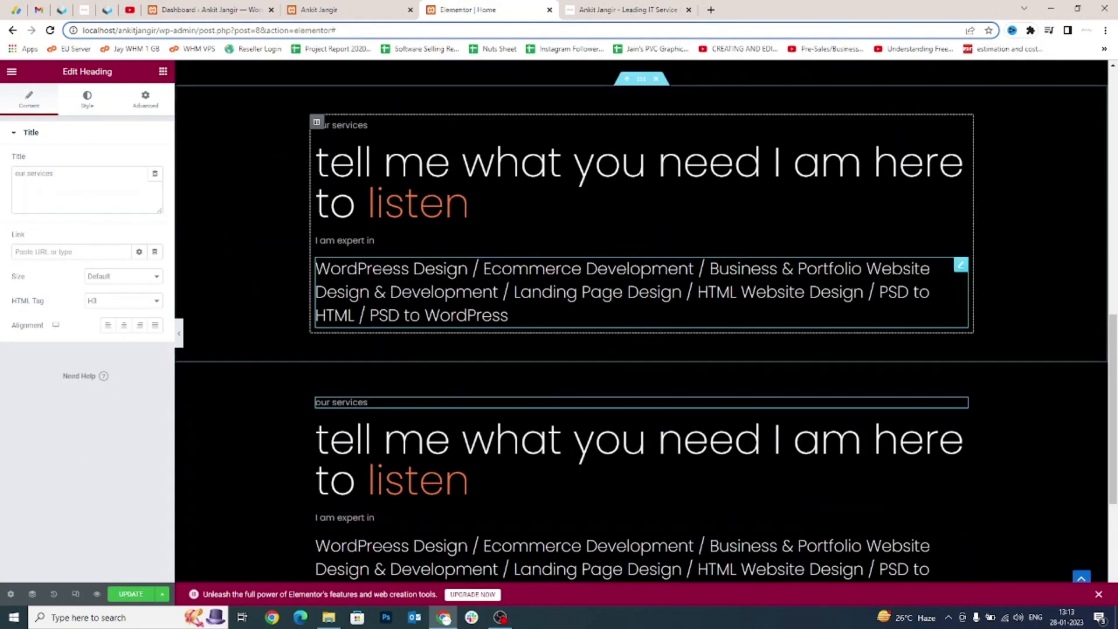
scroll(382, 282, down, 2)
triple_click(78, 213)
key(ctrl+Tab)
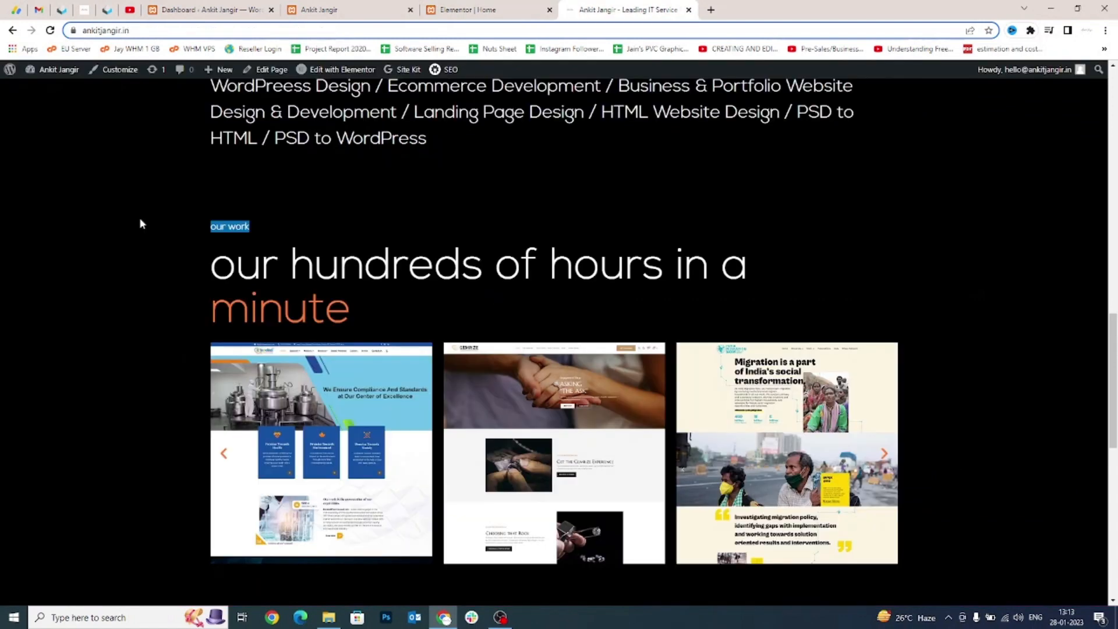
drag(205, 272, 749, 268)
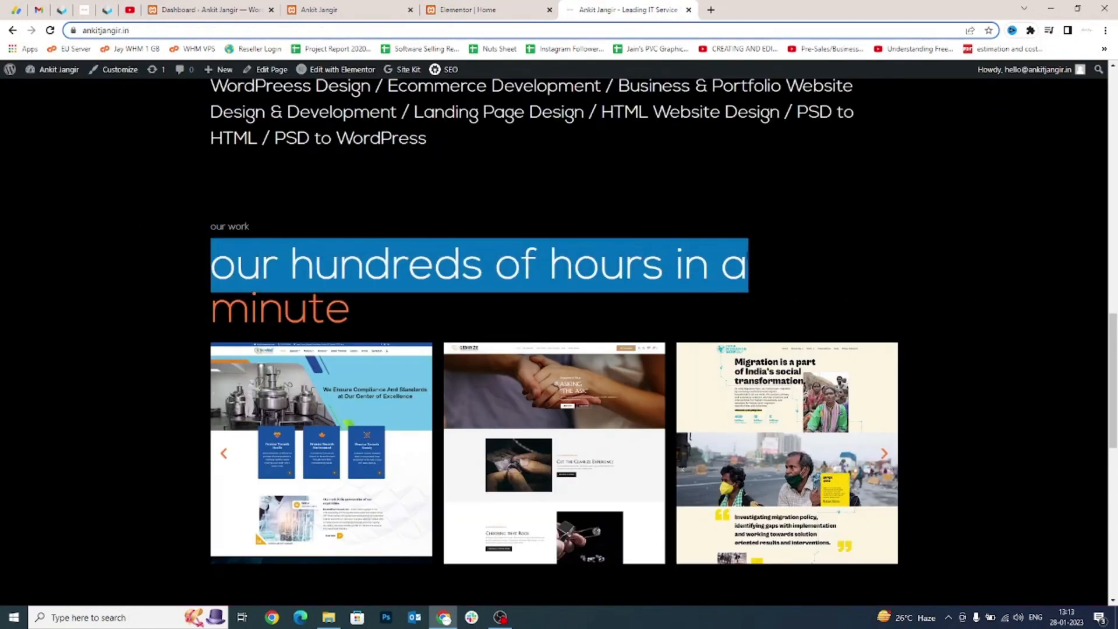
key(ctrl+shift+Tab)
text(our work)
Replace the duplicated section's main heading text with "our hundreds of hours in a" and its orange span word with "minute".
click(475, 364)
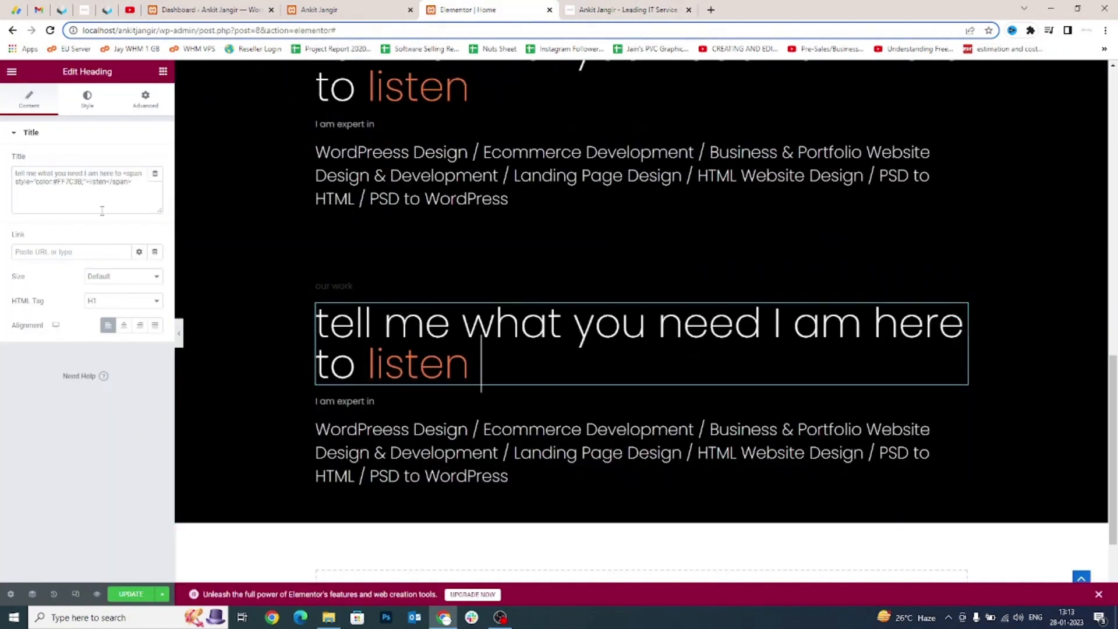
click(120, 173)
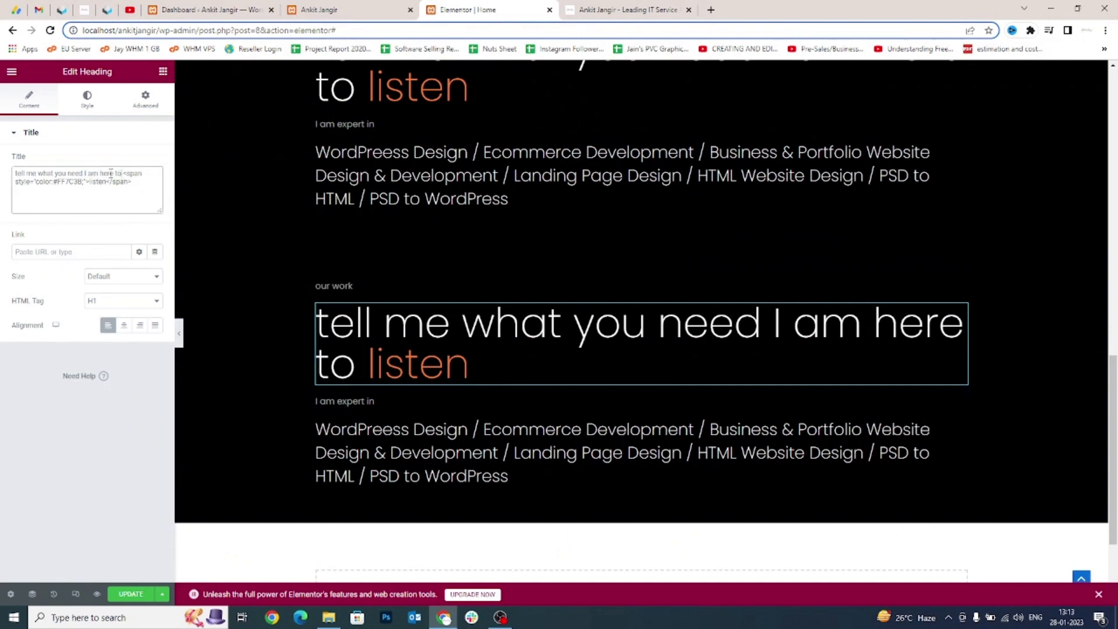
key(shift+Home)
text(our hundreds of hours in a)
key(ctrl+Tab)
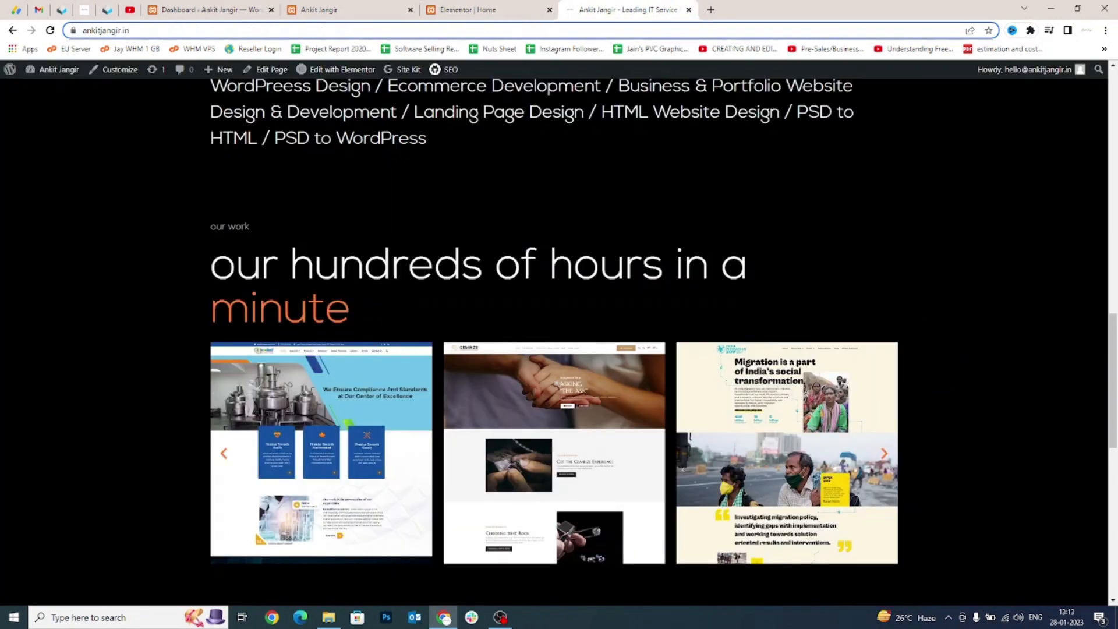
double_click(303, 311)
key(ctrl+shift+Tab)
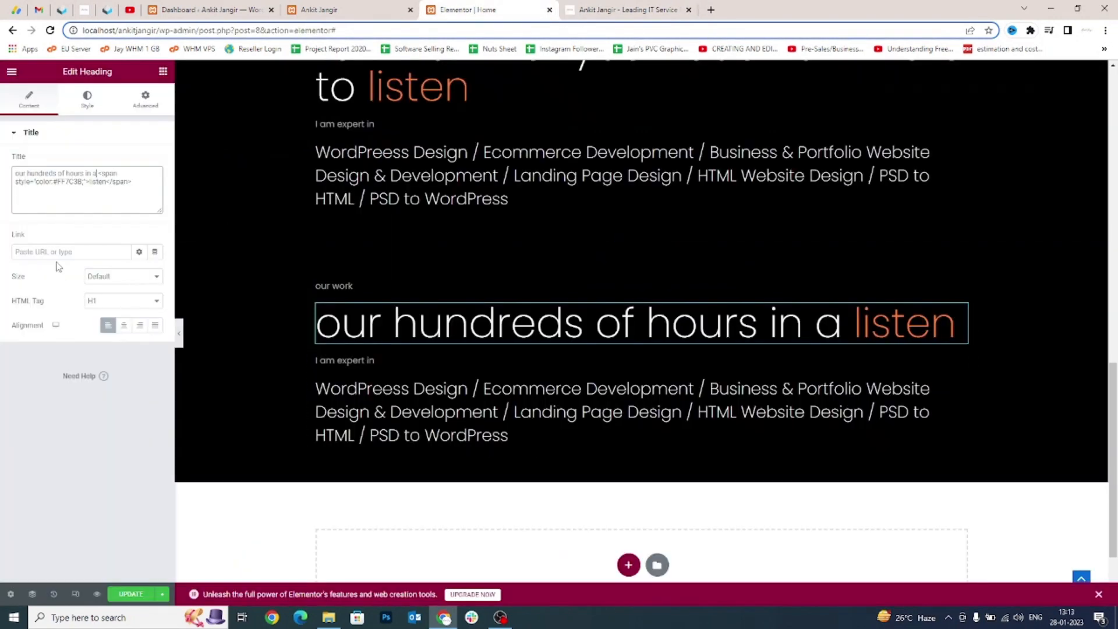
double_click(92, 182)
text(minute)
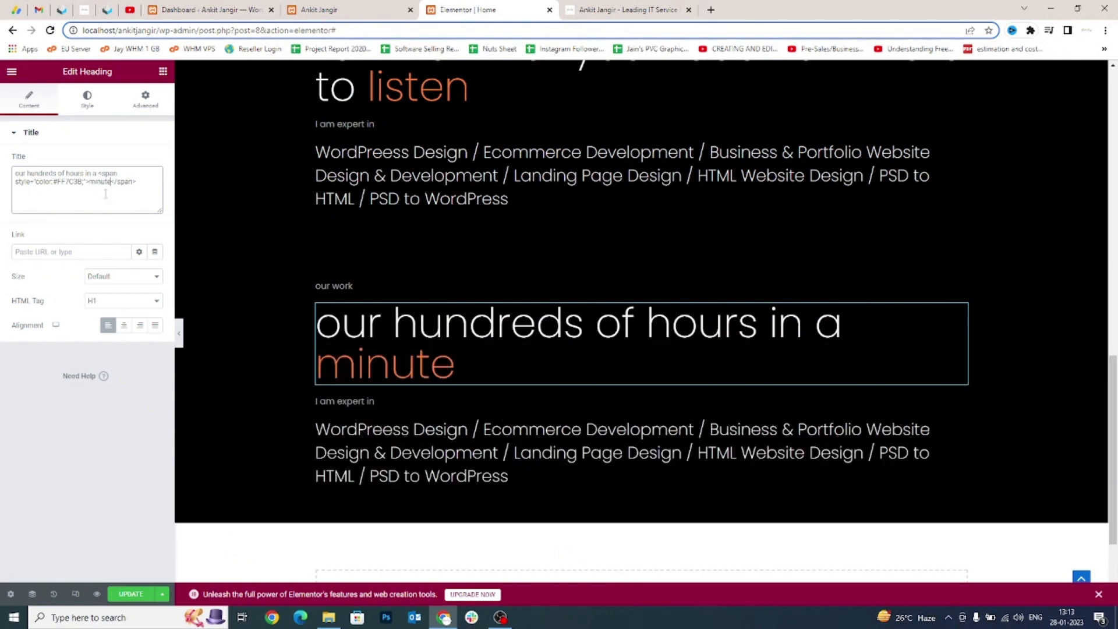
Delete the "I am expert in" heading and the services list heading from the our work section.
right_click(443, 401)
click(469, 592)
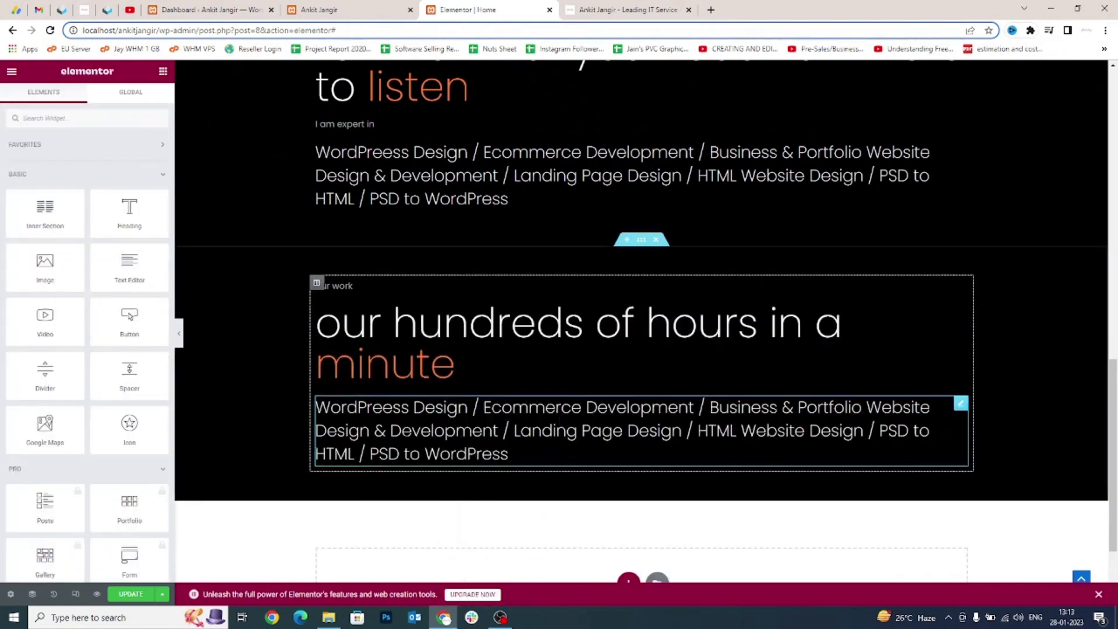
right_click(409, 459)
click(425, 594)
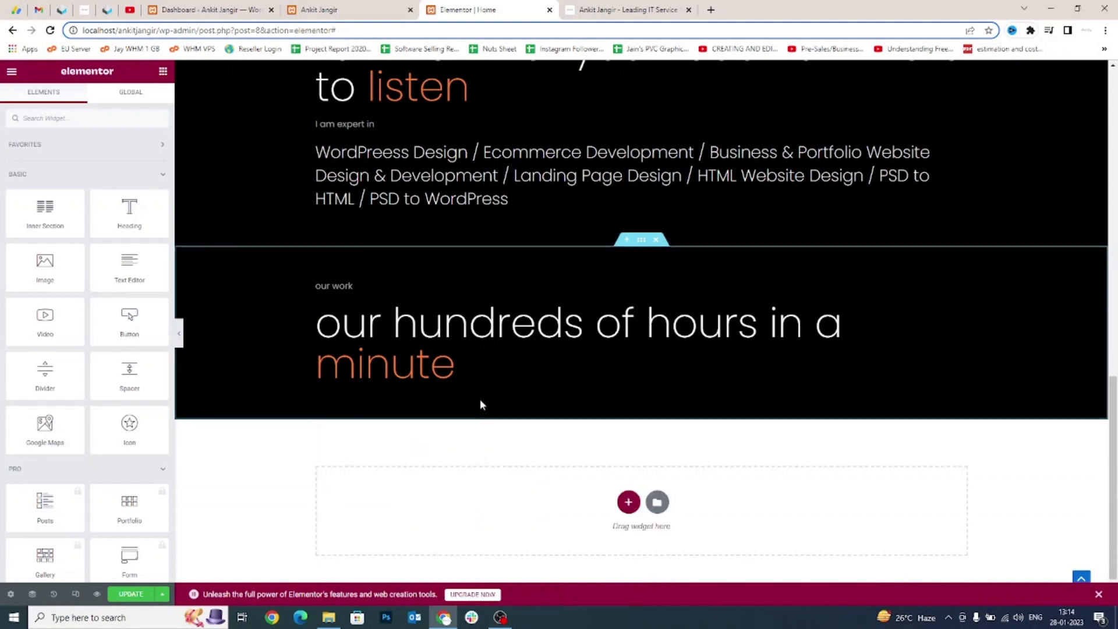
Browse through the project slides in the our work carousel on the live site.
key(ctrl+Tab)
scroll(422, 294, down, 2)
click(152, 296)
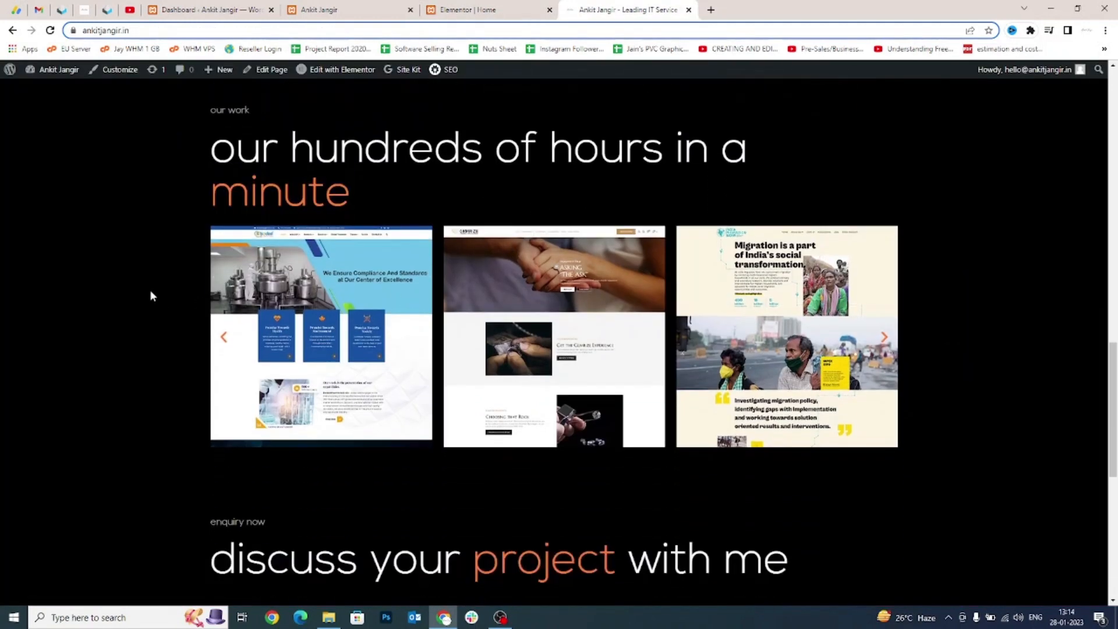
click(882, 340)
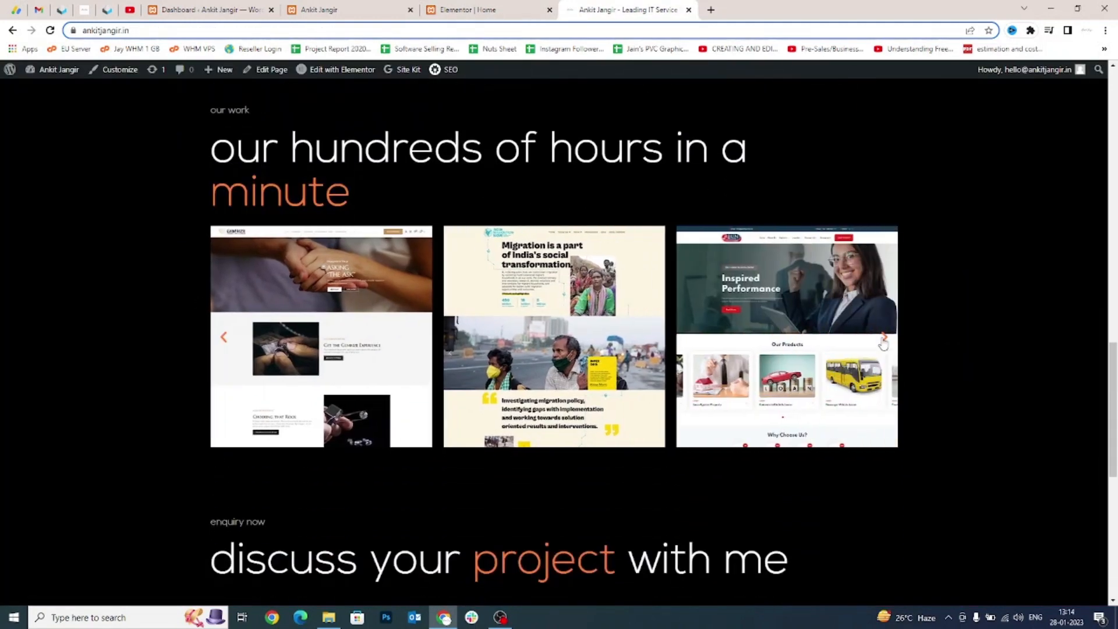
click(883, 342)
click(883, 343)
click(885, 345)
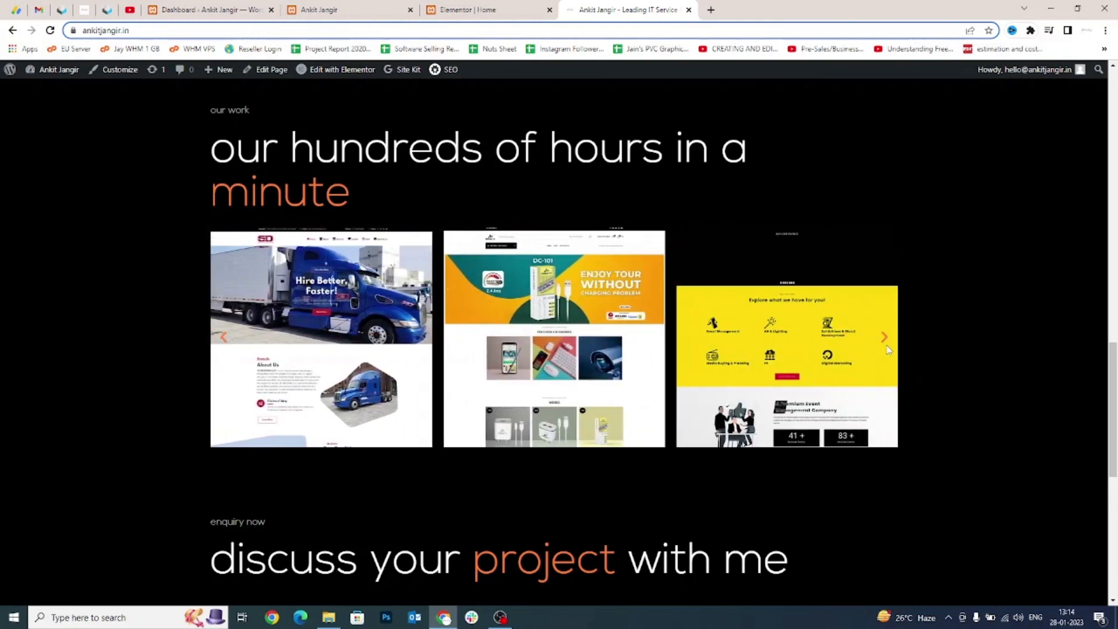
Add an Image Carousel widget below the "our hundreds of hours in a minute" heading in the our work section.
key(ctrl+shift+Tab)
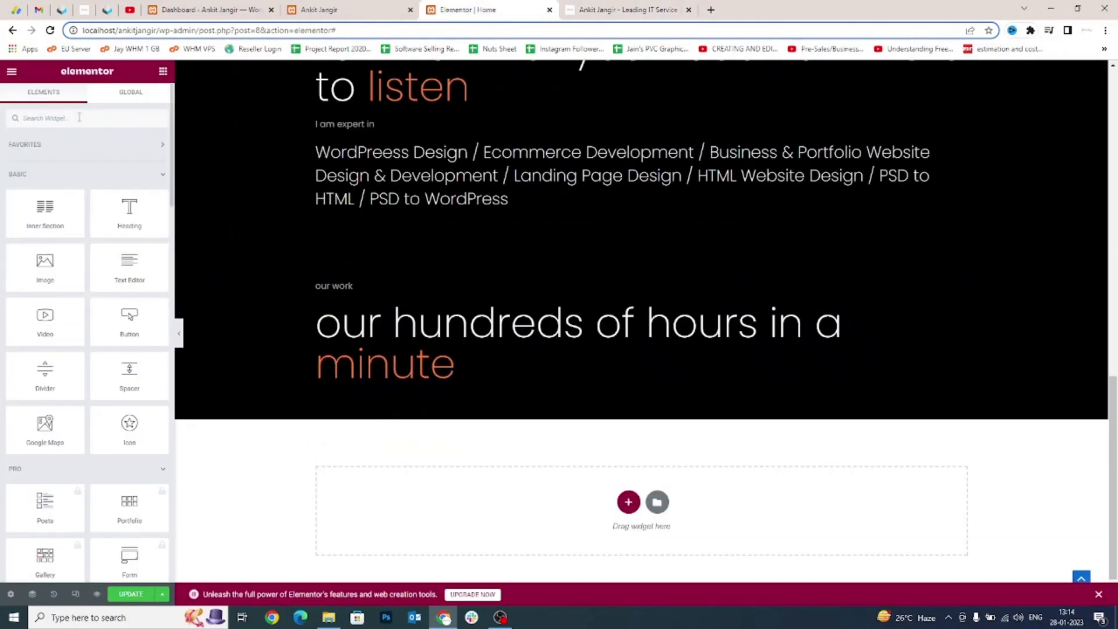
click(79, 117)
text(carou)
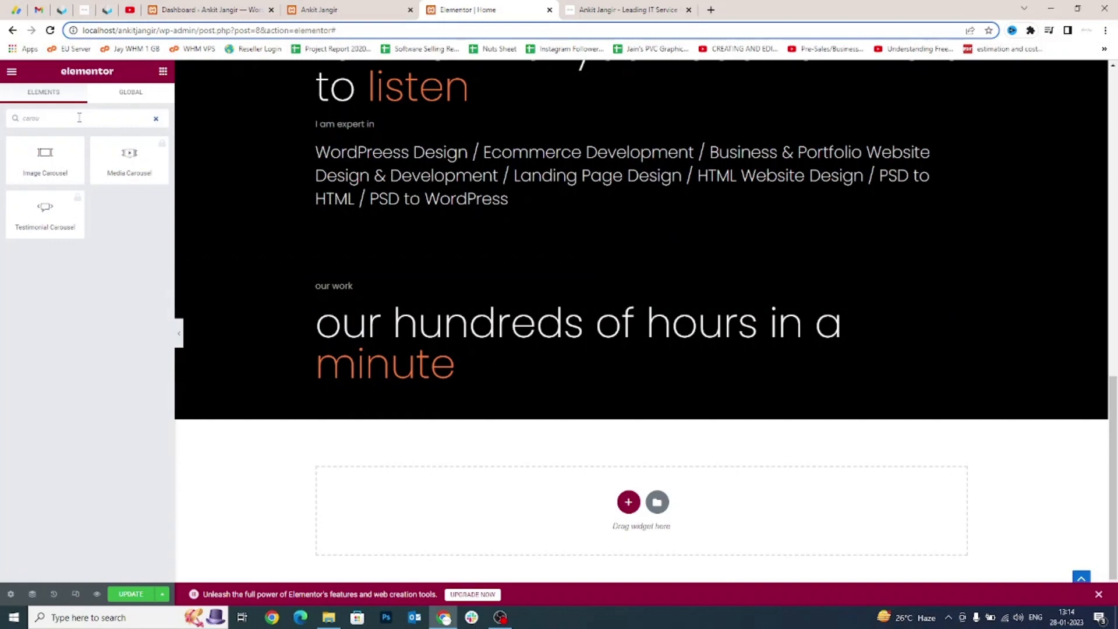
drag(34, 164, 399, 371)
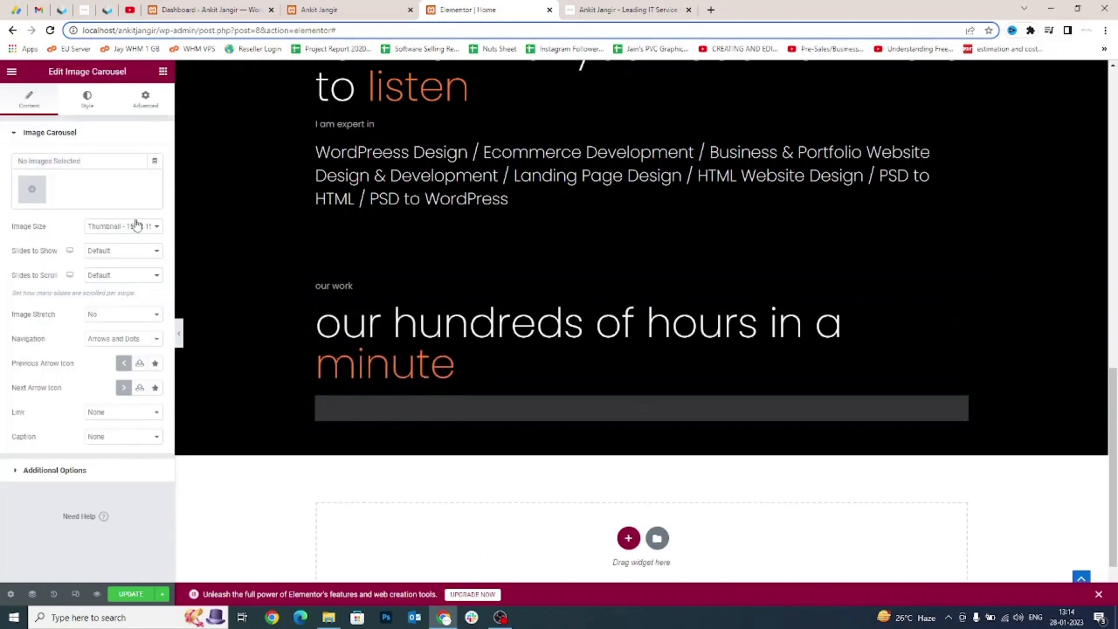
Upload the seven project screenshots from the computer and insert them as the image carousel's gallery.
drag(21, 160, 90, 163)
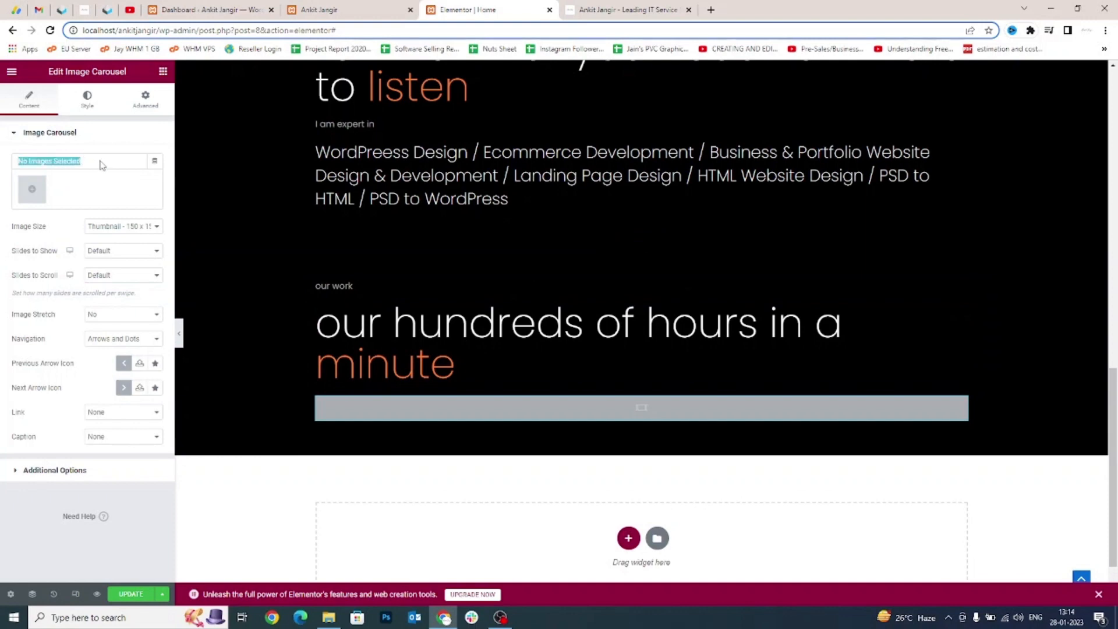
click(103, 164)
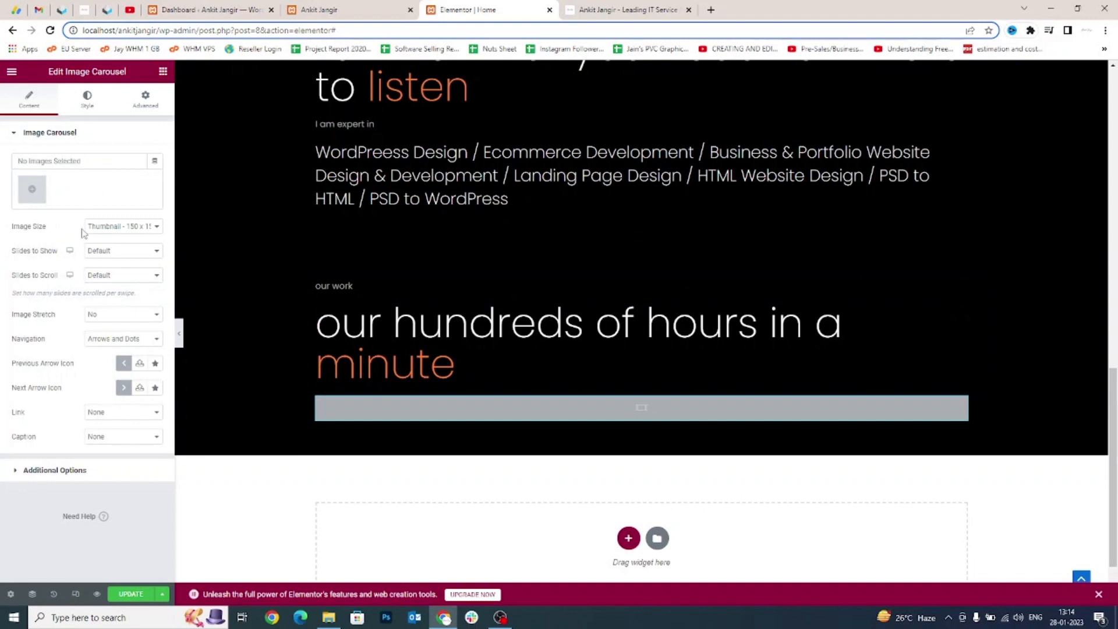
click(34, 198)
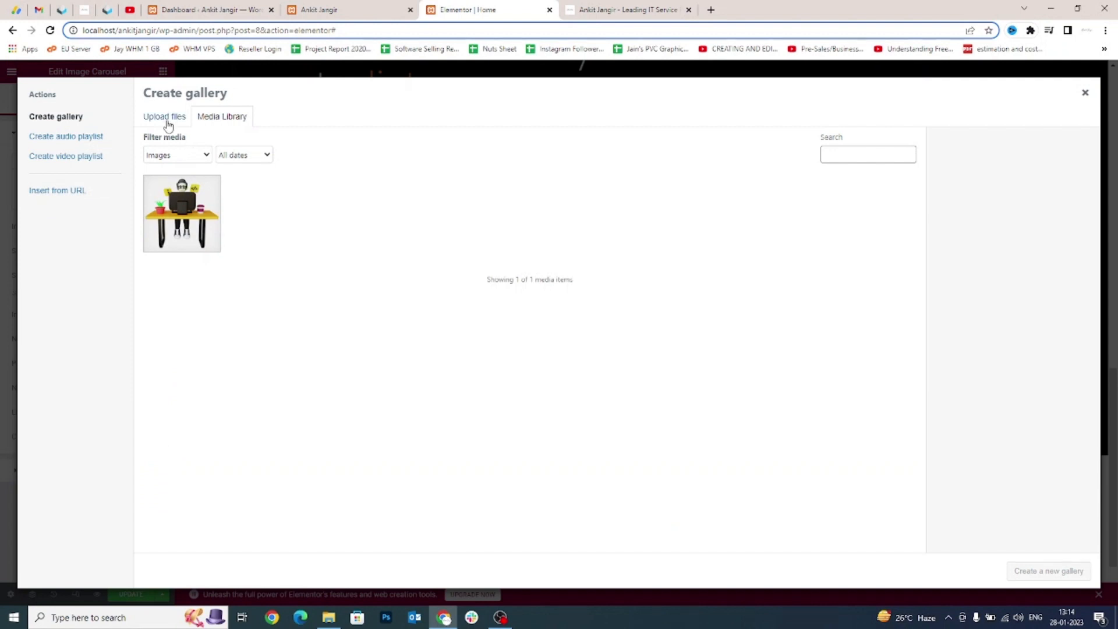
click(168, 124)
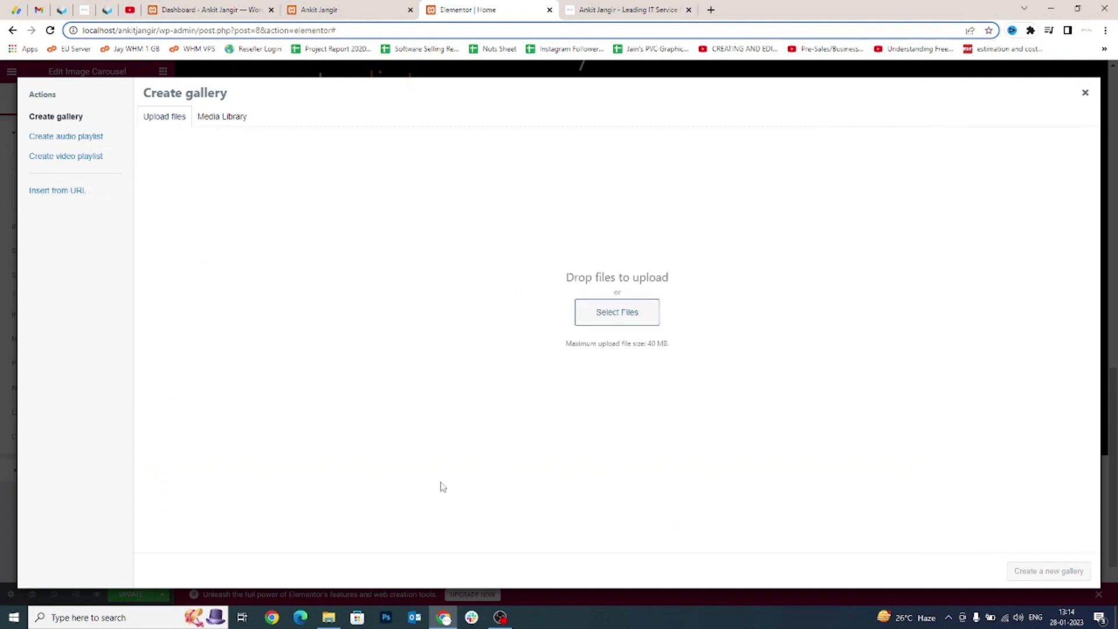
click(328, 617)
drag(561, 205, 448, 337)
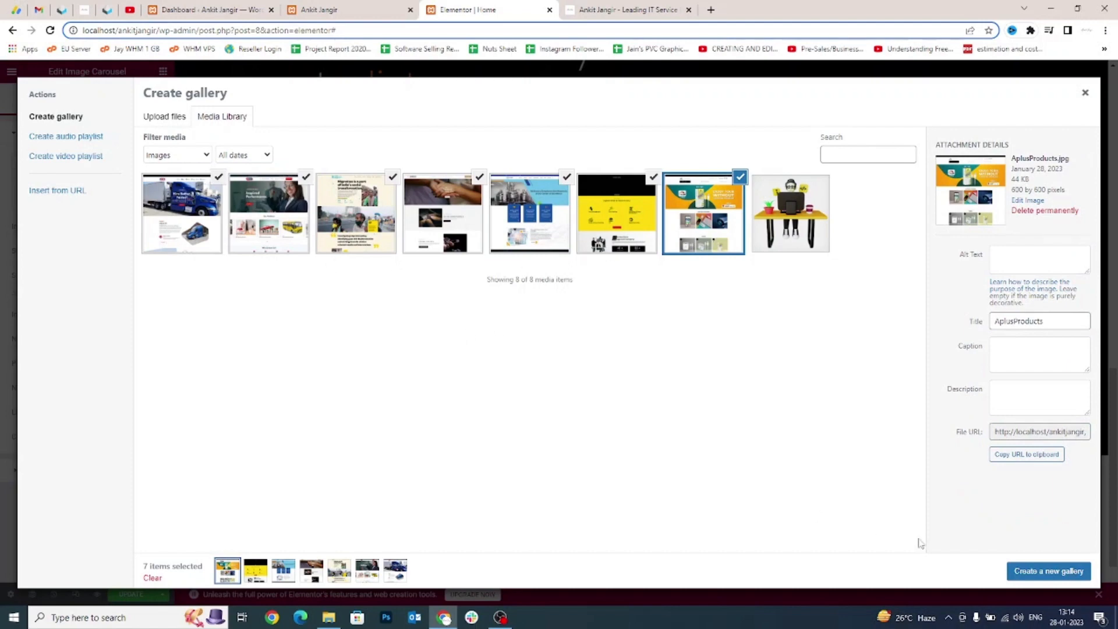
click(1024, 573)
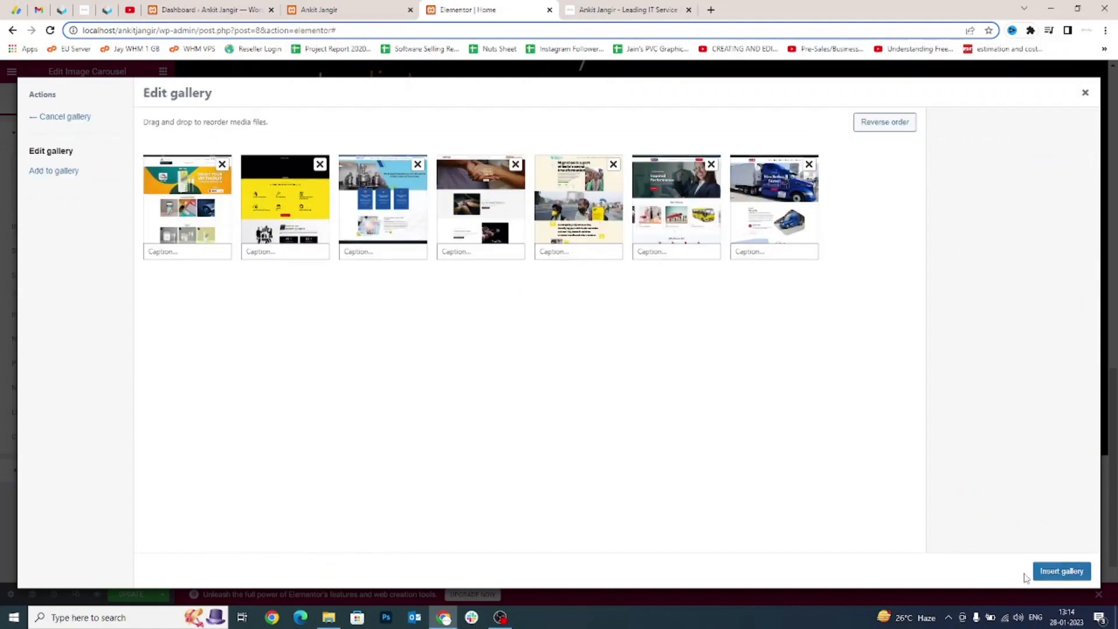
click(1061, 572)
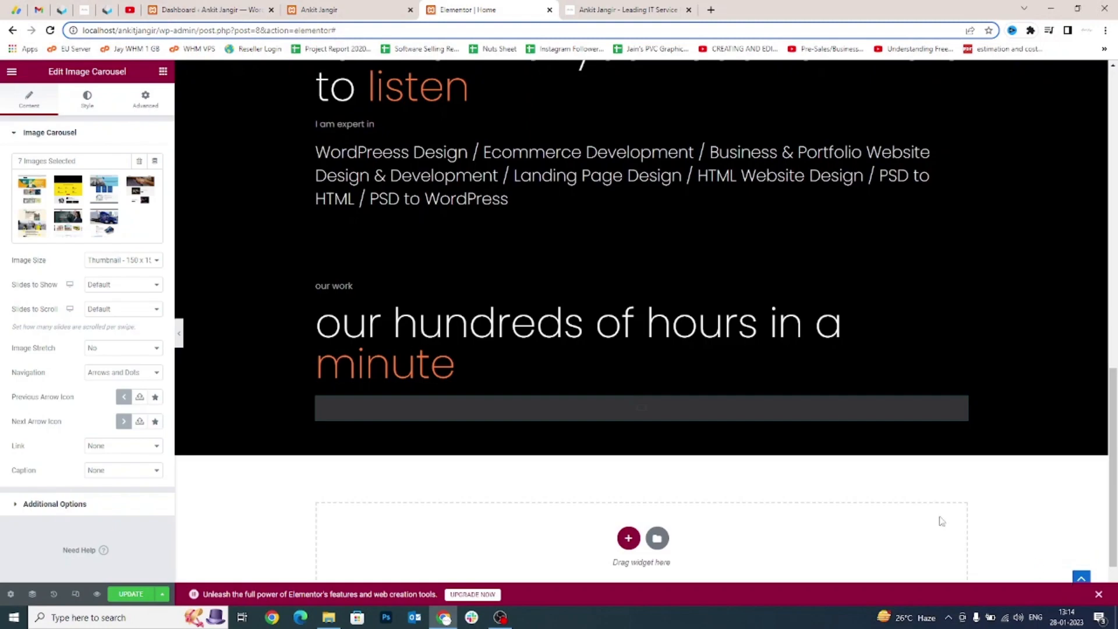
Set the carousel's image size to Full and its slides to show to 3.
scroll(299, 358, down, 3)
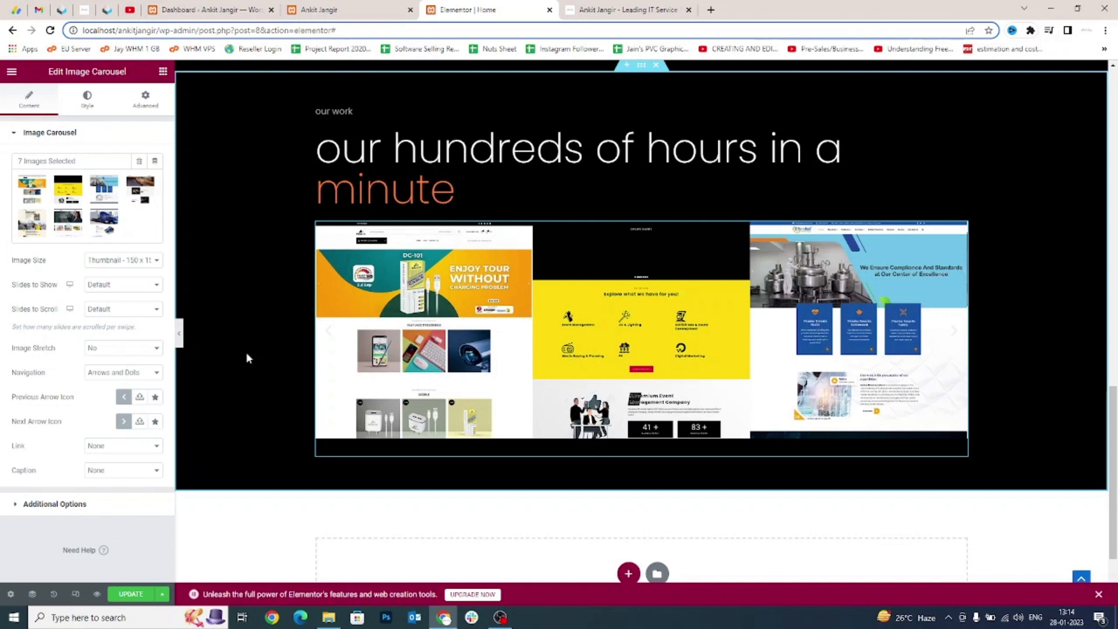
click(124, 260)
click(120, 327)
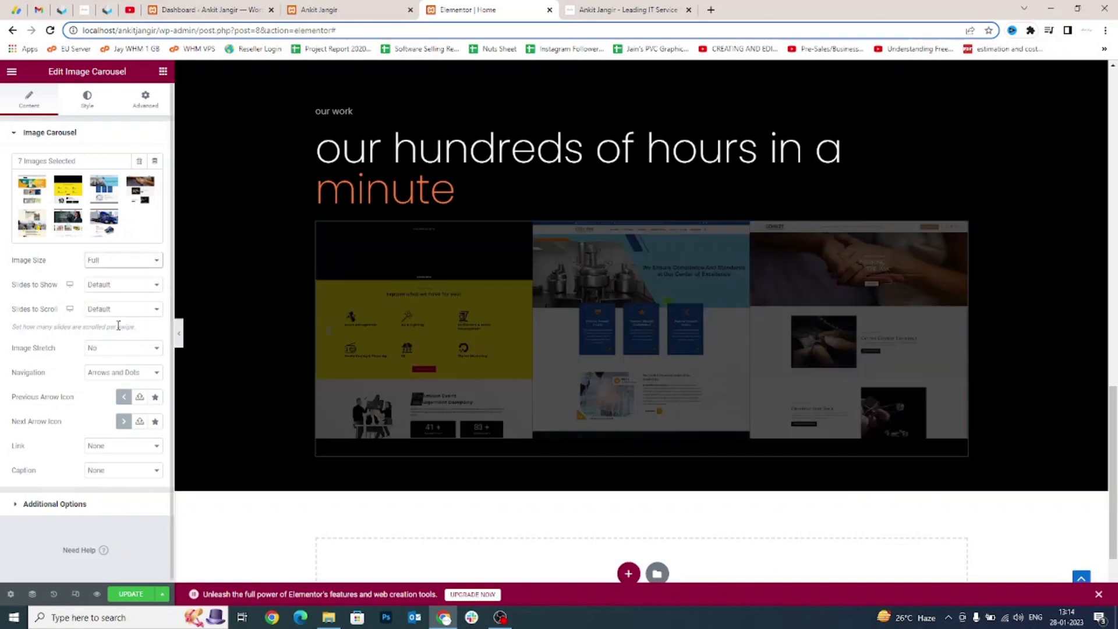
click(107, 288)
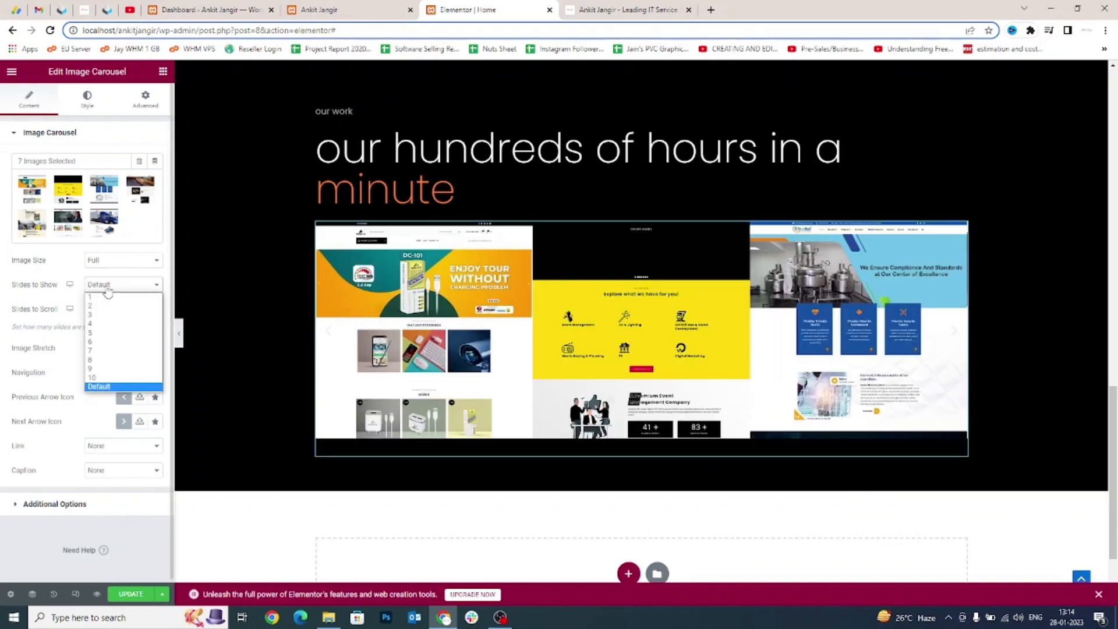
key(ctrl+Tab)
key(ctrl+shift+Tab)
click(107, 289)
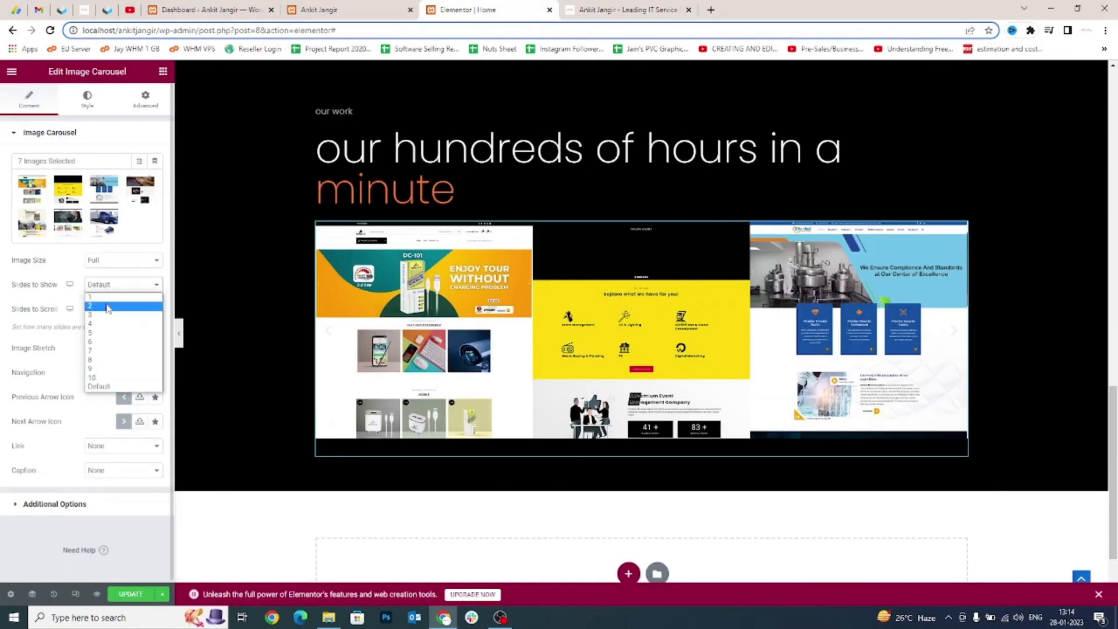
click(108, 319)
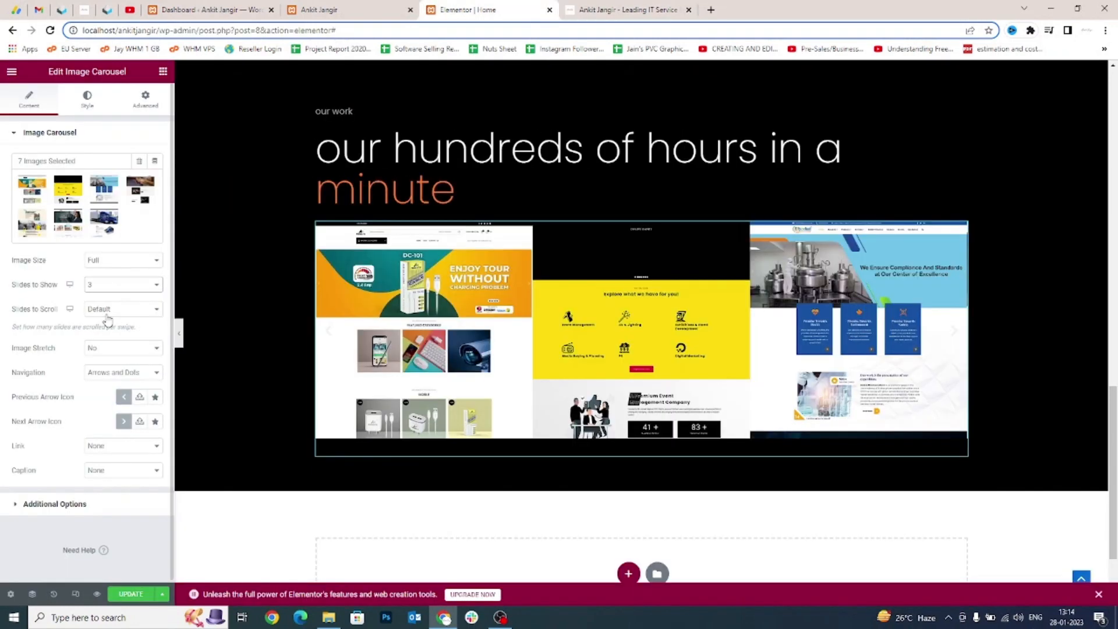
Set the carousel to scroll 1 slide at a time and show only Arrows for navigation, keeping image stretch at No.
click(108, 315)
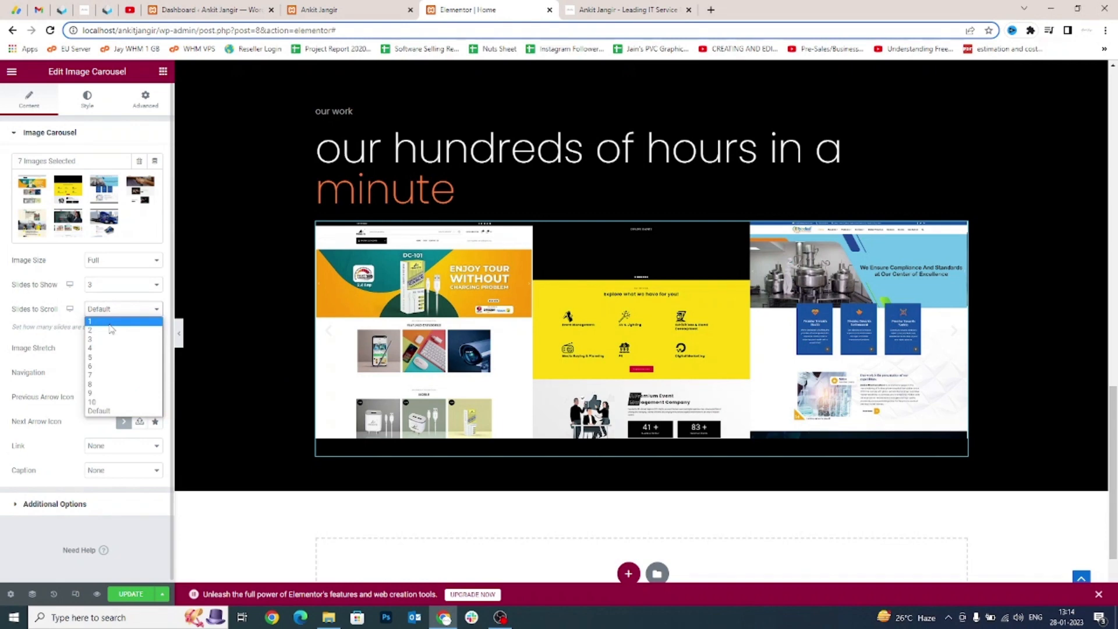
click(110, 322)
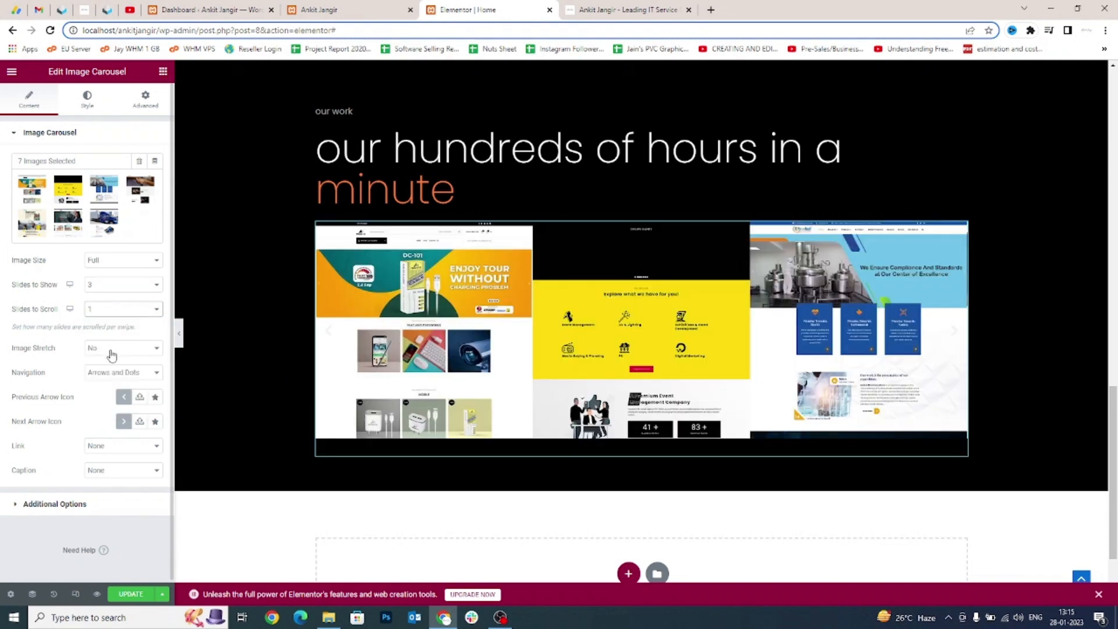
click(109, 350)
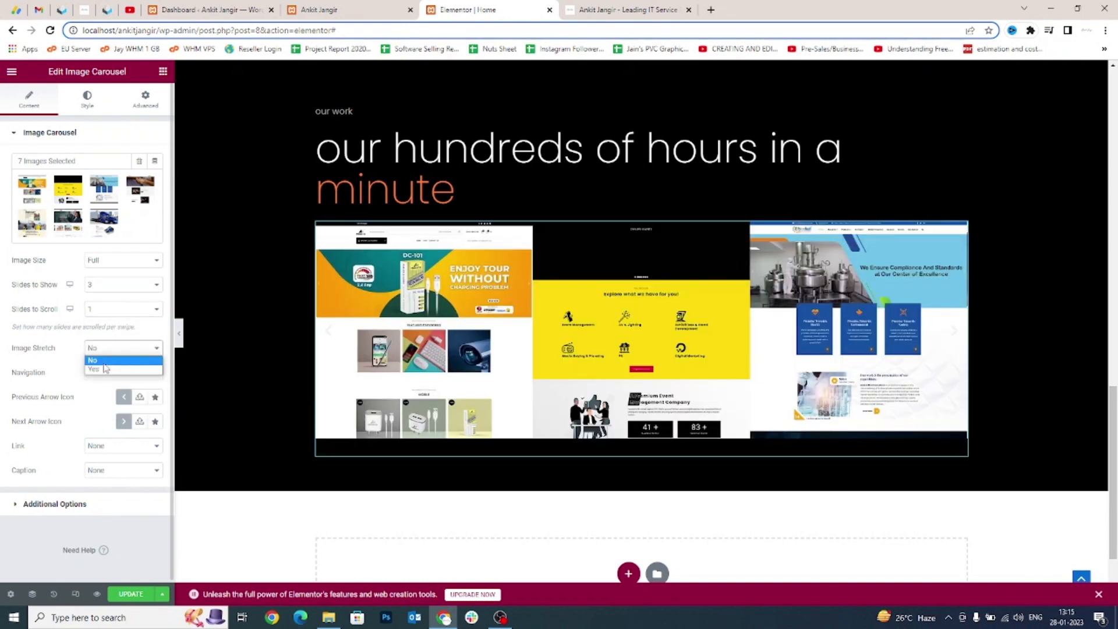
click(104, 364)
click(103, 368)
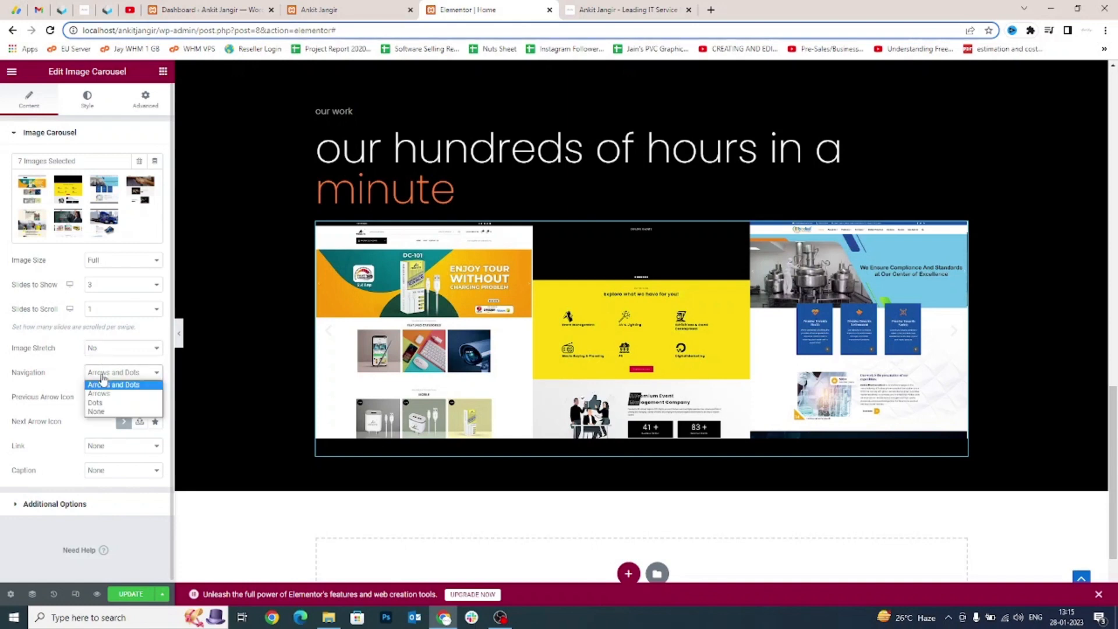
click(99, 394)
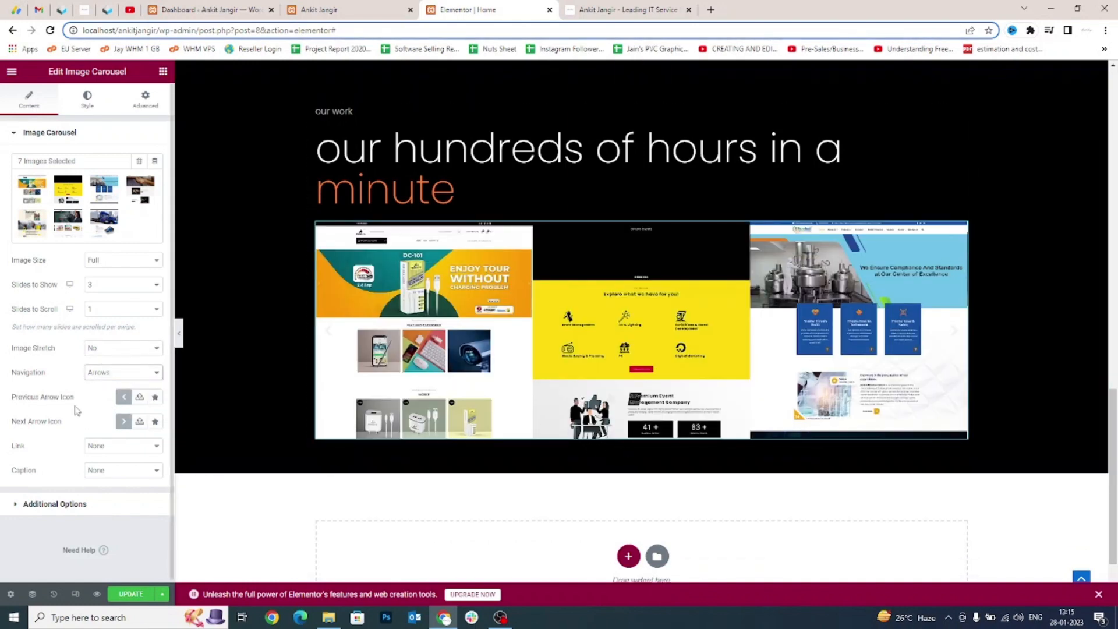
Replace the carousel's previous and next arrow icons with the plain left and right arrows from the icon library.
scroll(74, 400, down, 1)
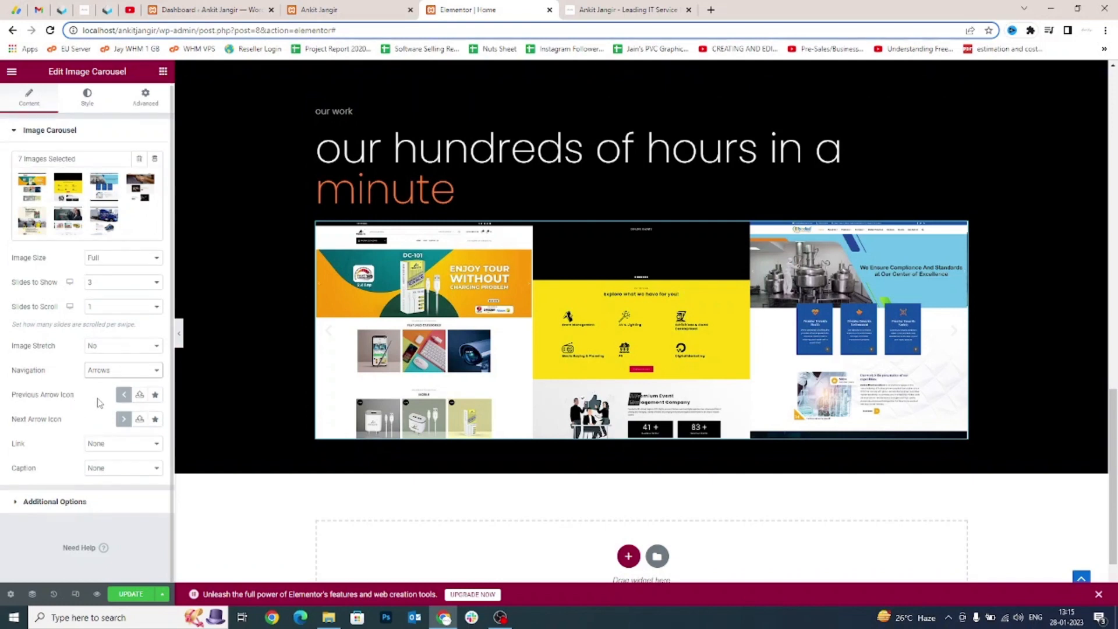
key(ctrl+Tab)
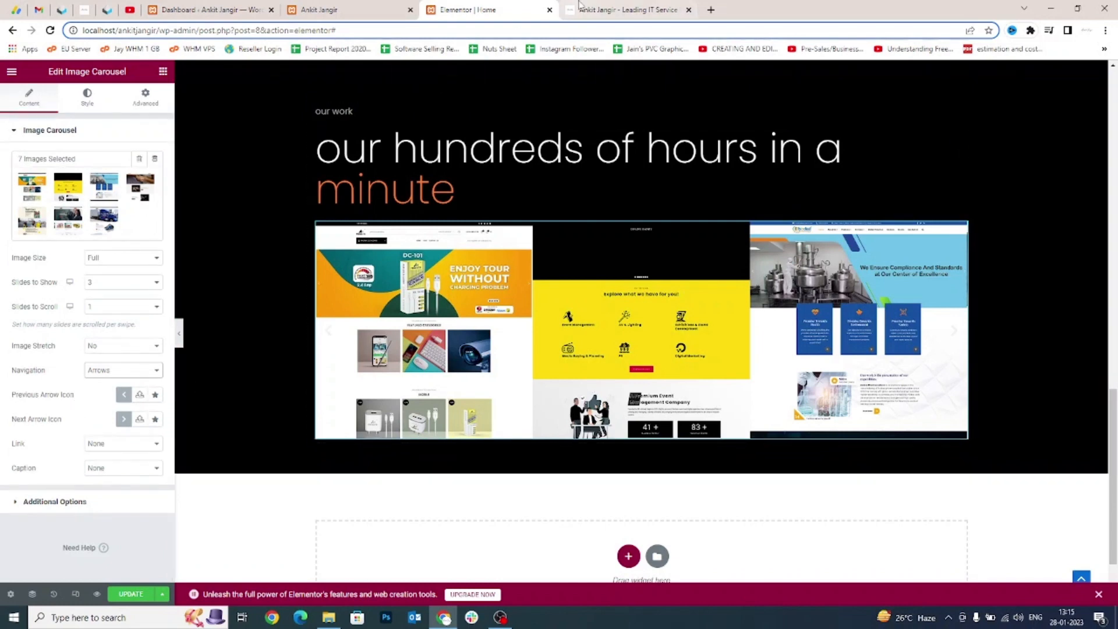
key(ctrl+shift+Tab)
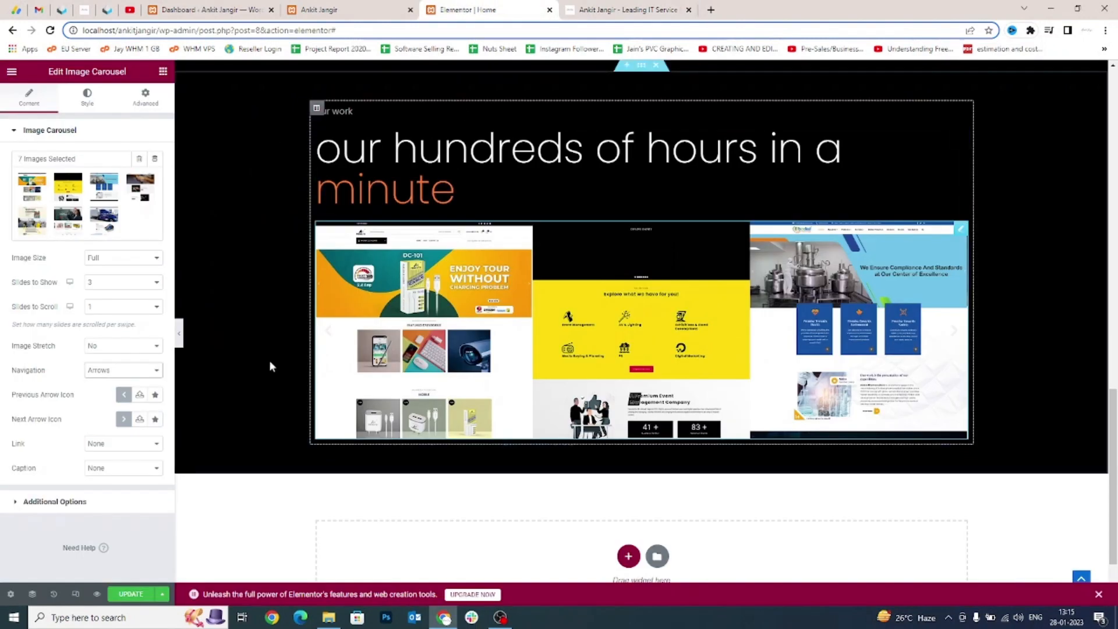
click(155, 396)
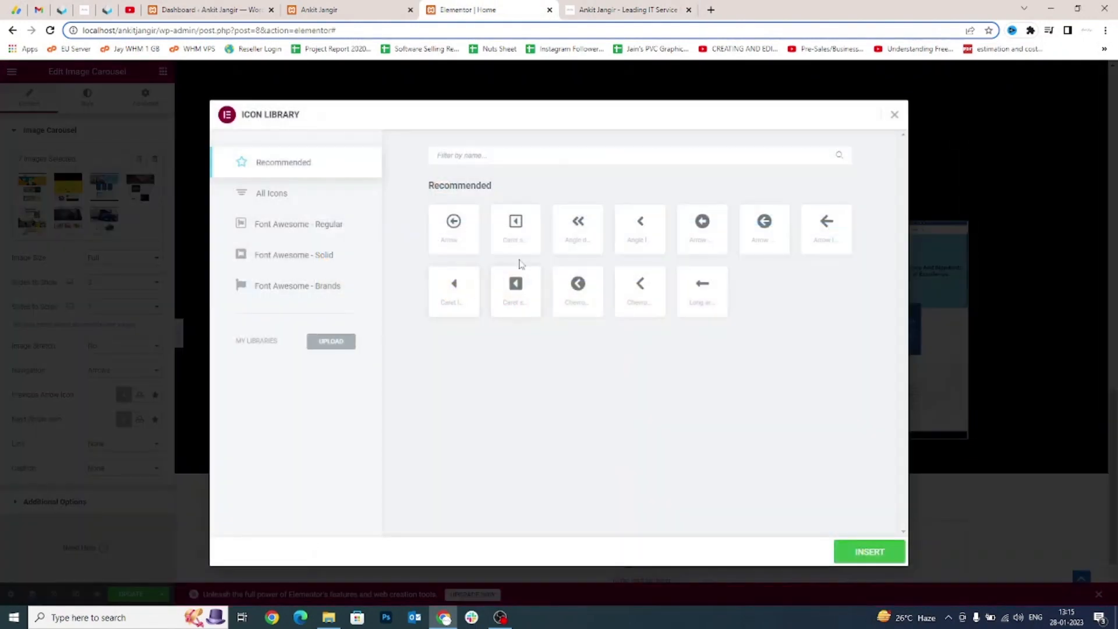
click(760, 242)
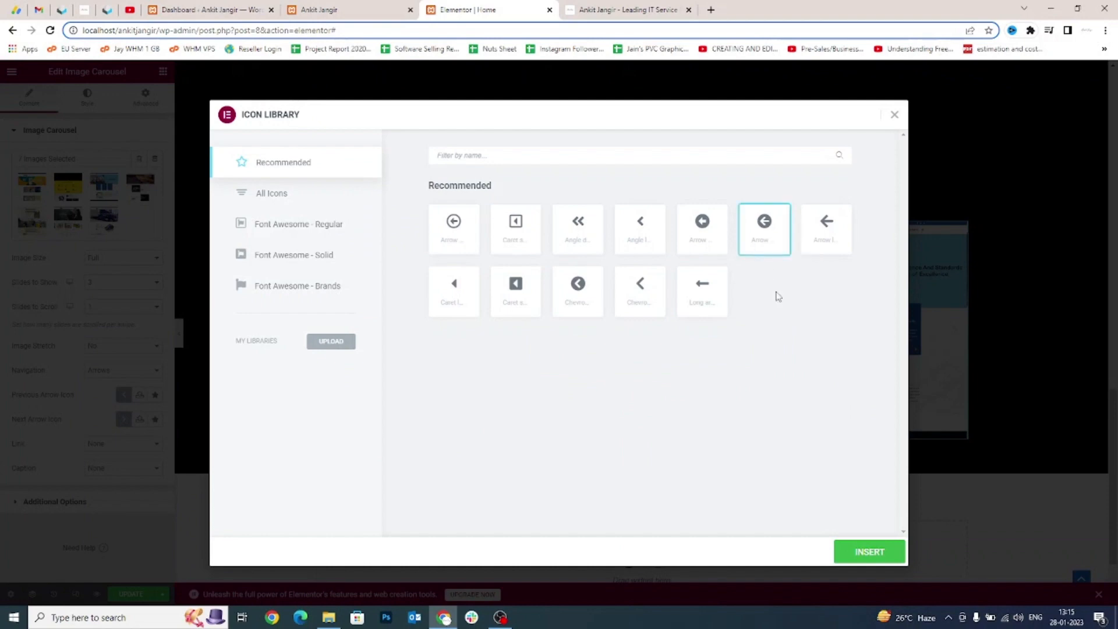
click(832, 249)
click(861, 553)
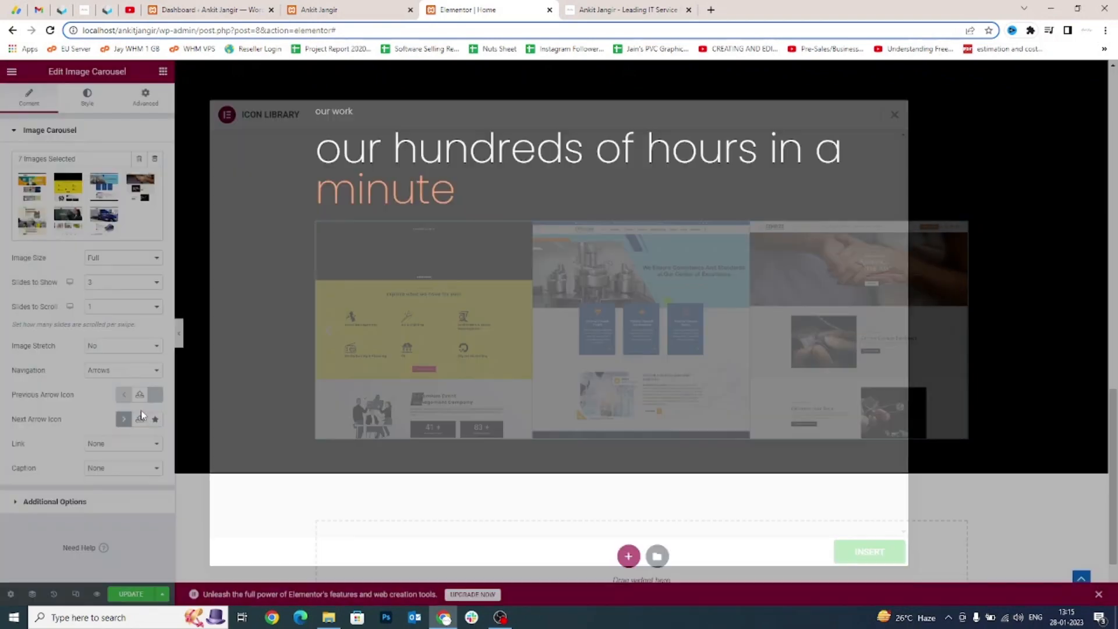
click(155, 420)
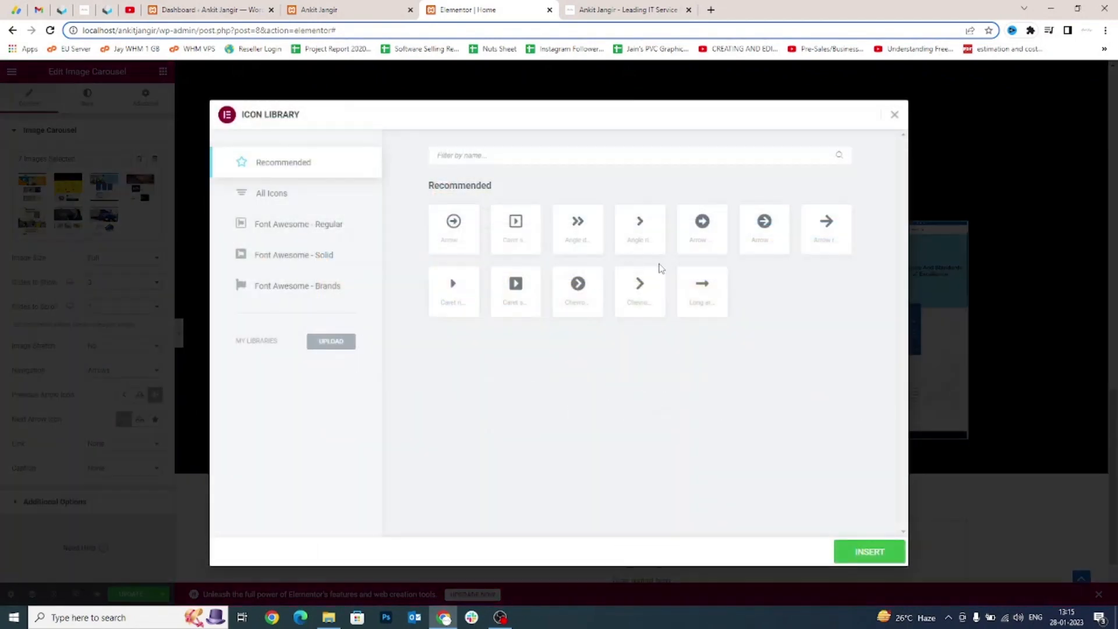
click(831, 245)
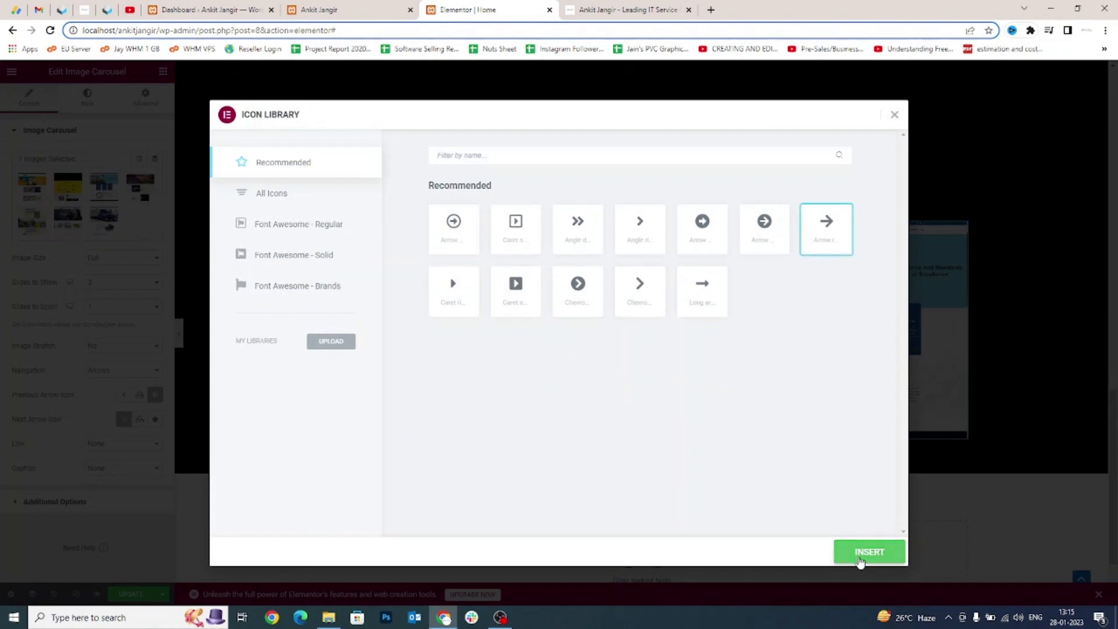
click(862, 554)
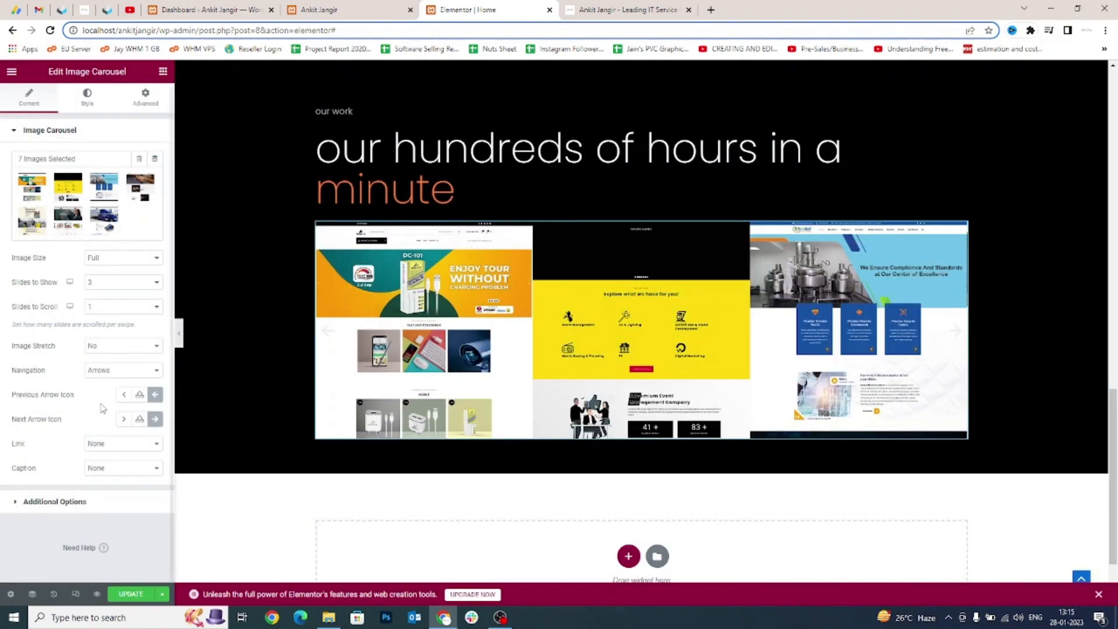
Examine on the live site how a clicked project image opens in the lightbox and pages through the projects.
click(111, 445)
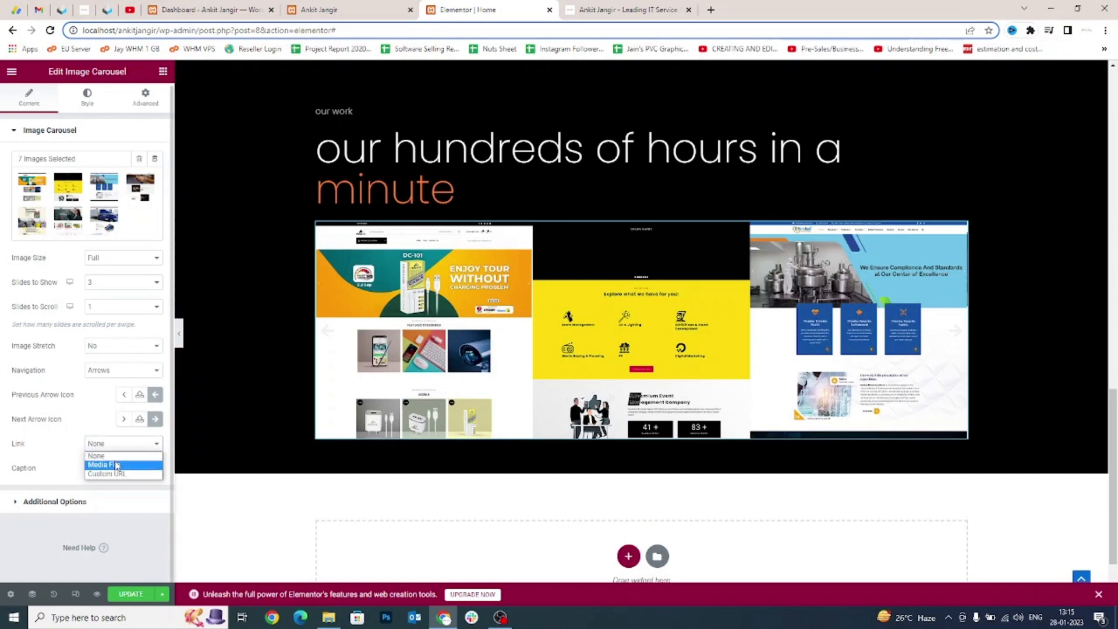
click(626, 10)
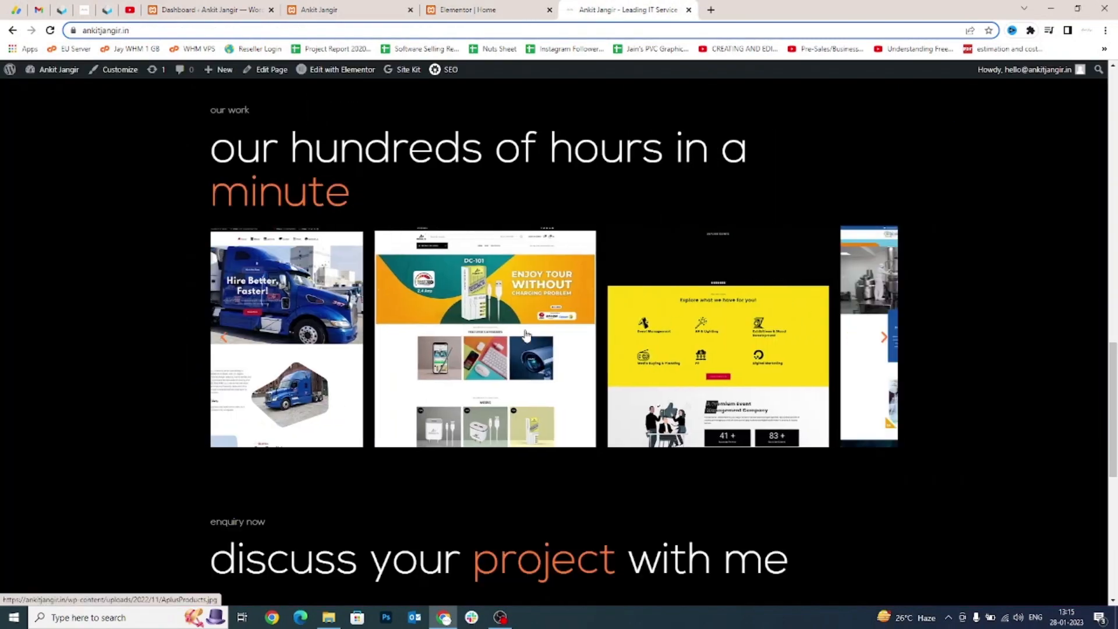
click(544, 333)
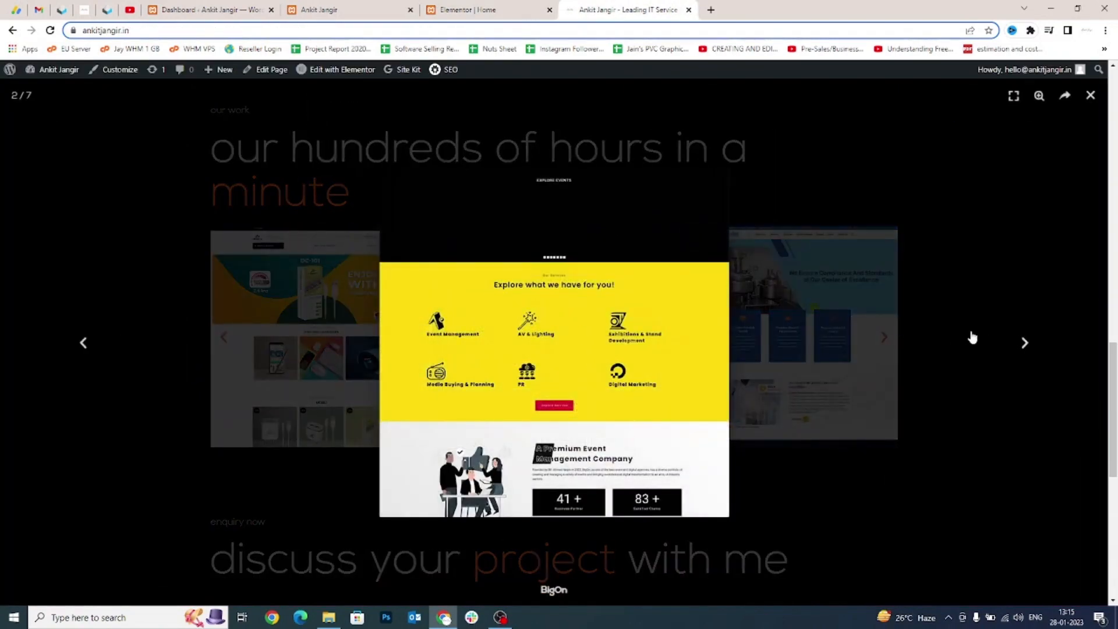
click(1024, 339)
click(1024, 338)
click(1024, 339)
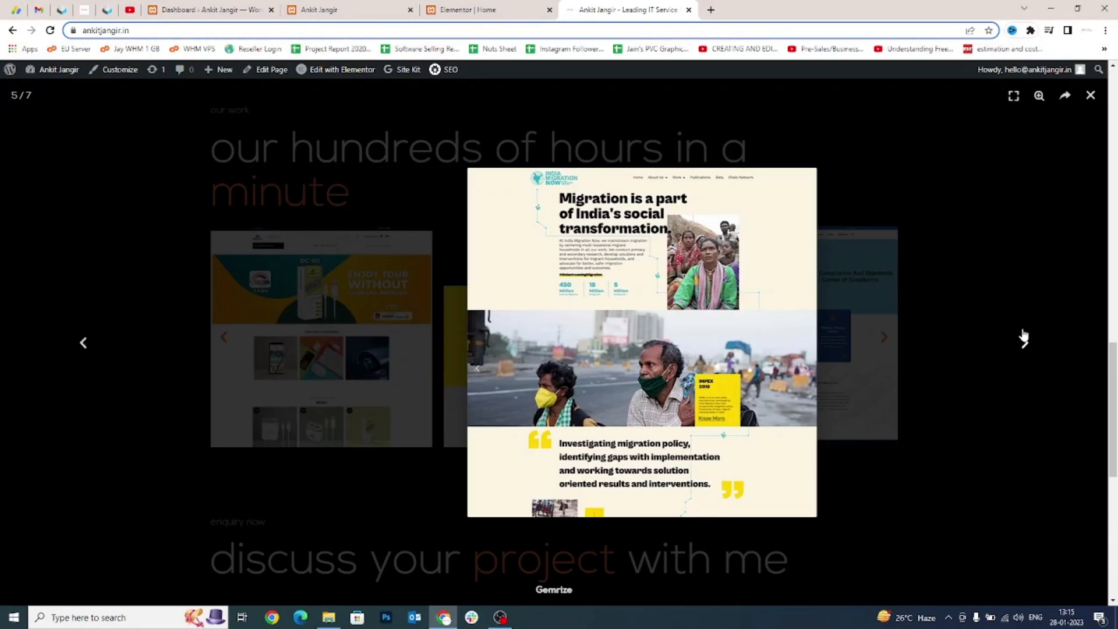
key(Escape)
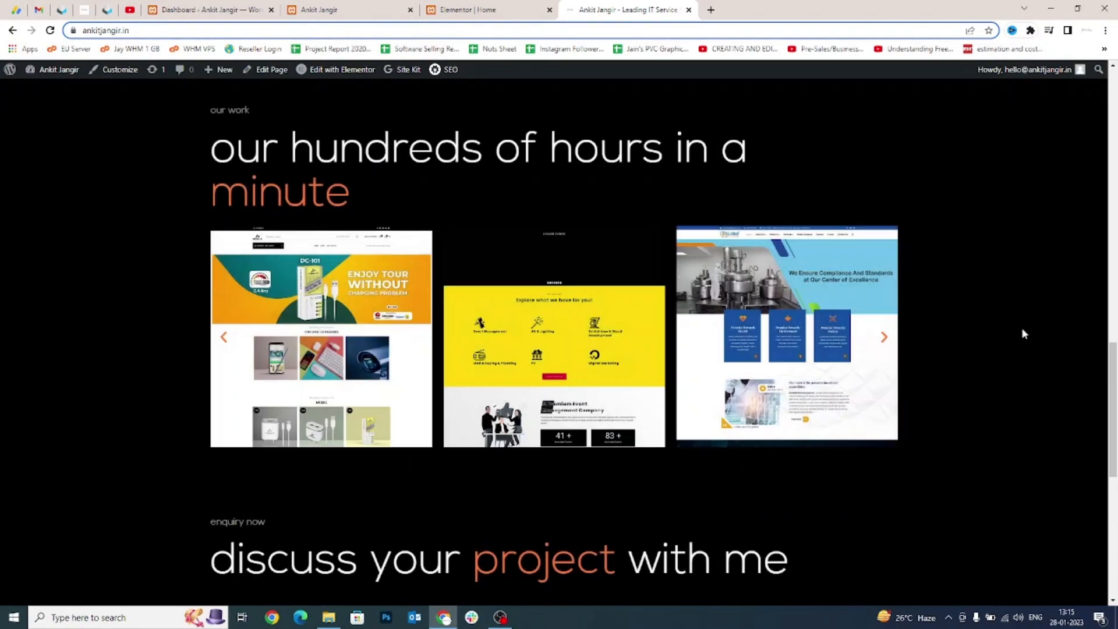
key(ctrl+shift+Tab)
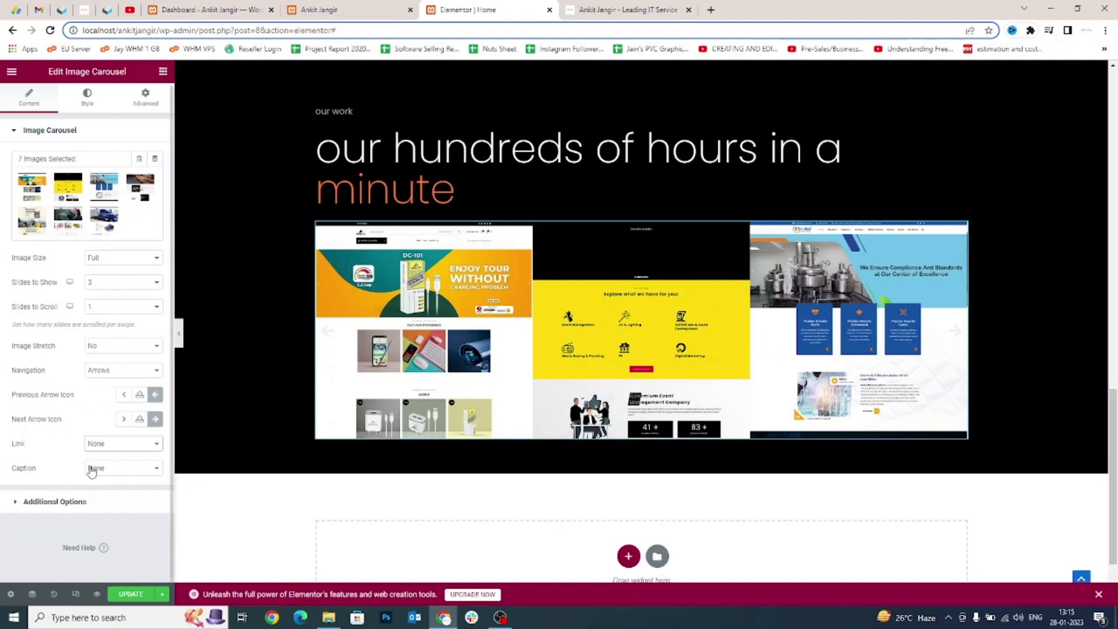
Link the carousel images to Media File with the lightbox set to Yes, keeping the caption at None.
click(93, 445)
click(96, 465)
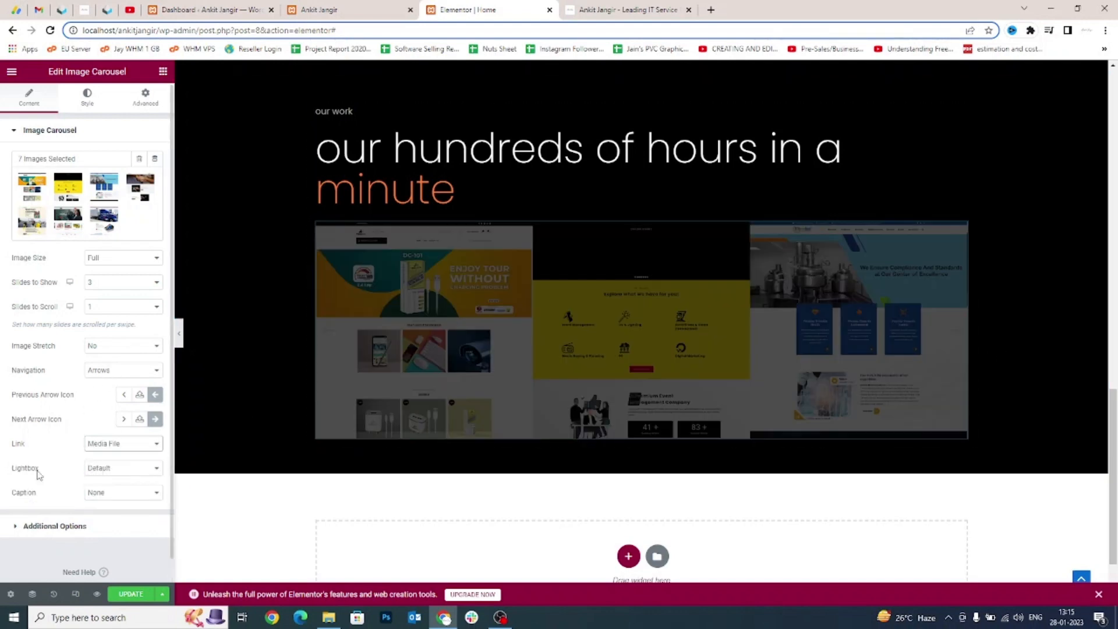
click(107, 471)
click(105, 487)
click(111, 492)
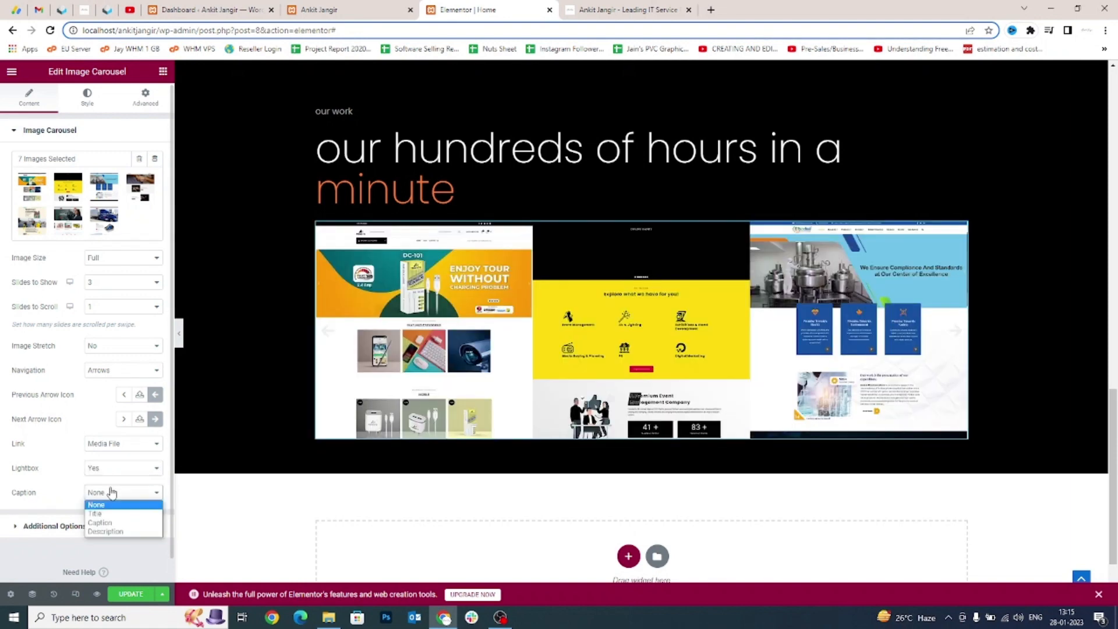
click(14, 501)
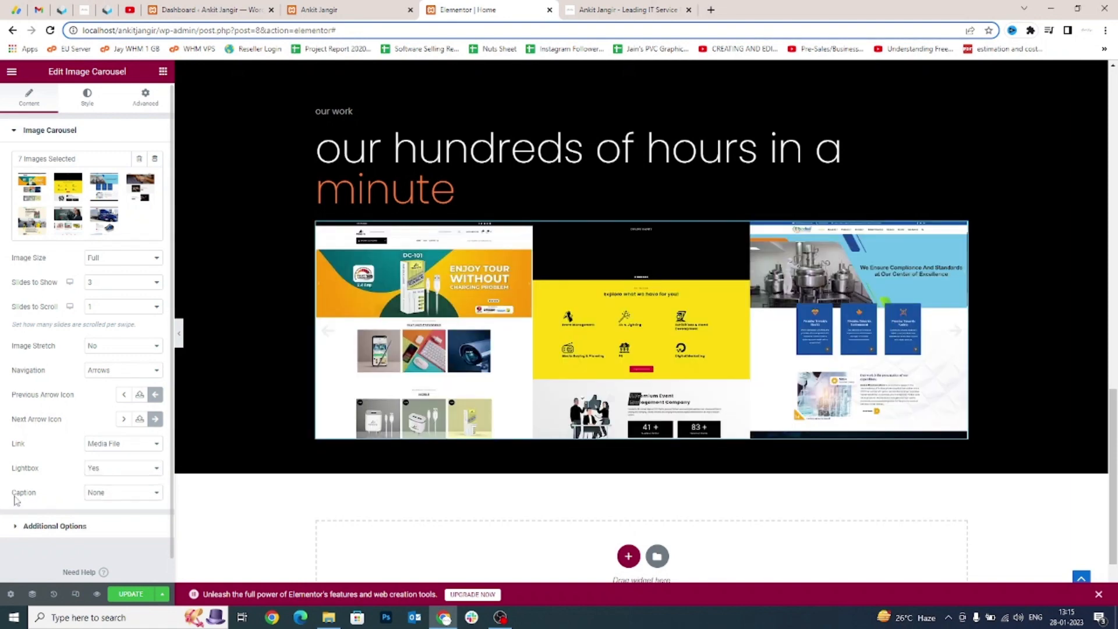
Turn on Lazyload in the carousel's additional options, keeping Autoplay, Pause on Hover and Pause on Interaction at Yes.
click(61, 526)
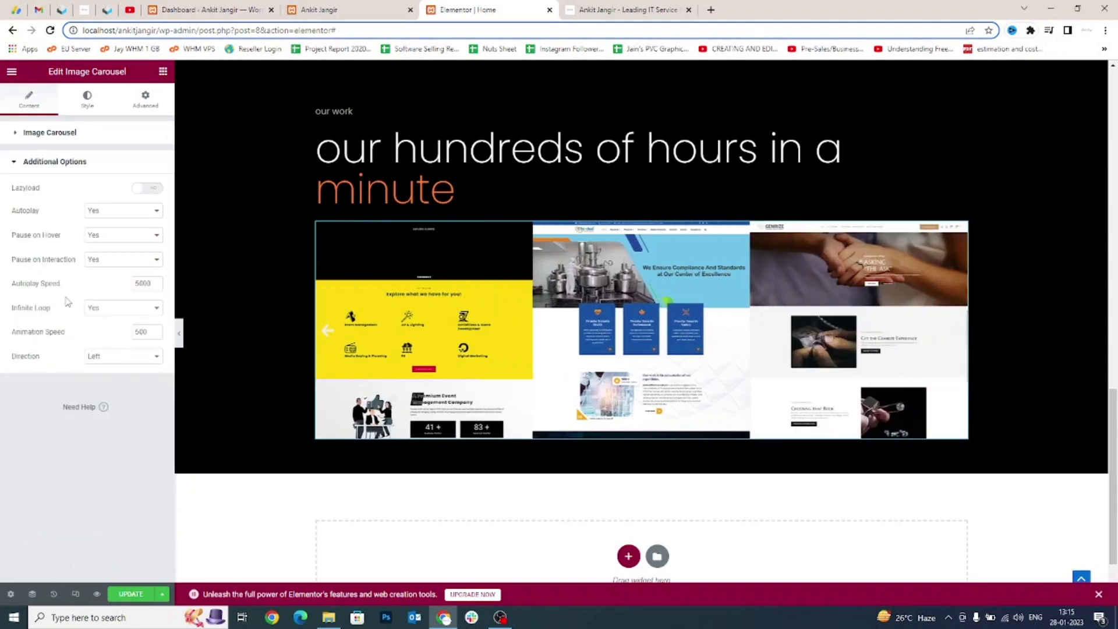
click(22, 188)
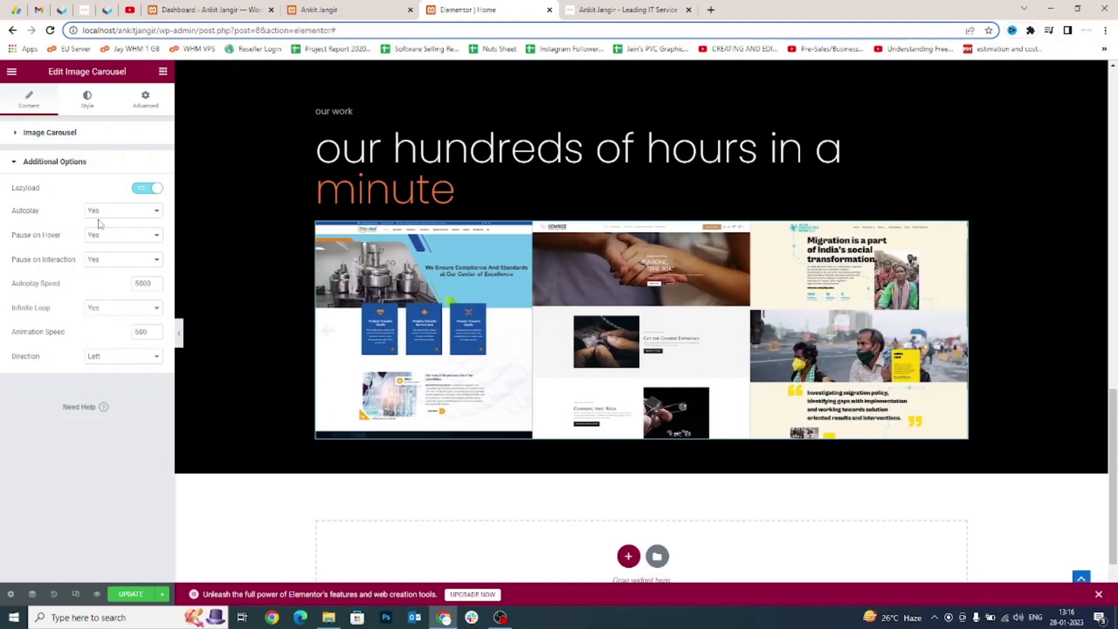
double_click(30, 218)
drag(11, 285, 69, 288)
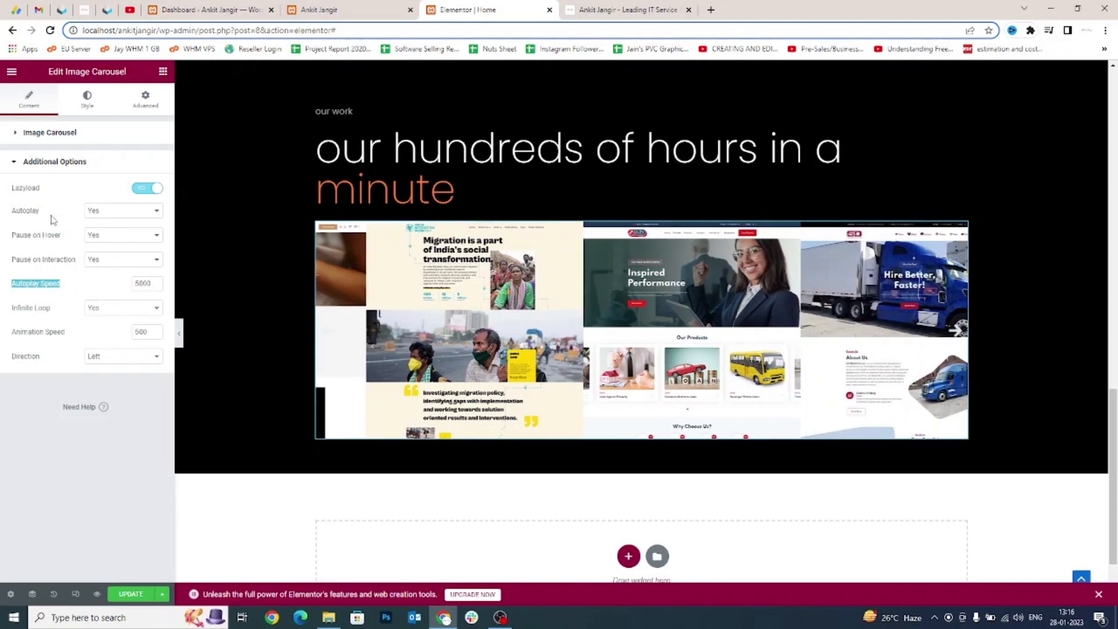
drag(11, 236, 66, 242)
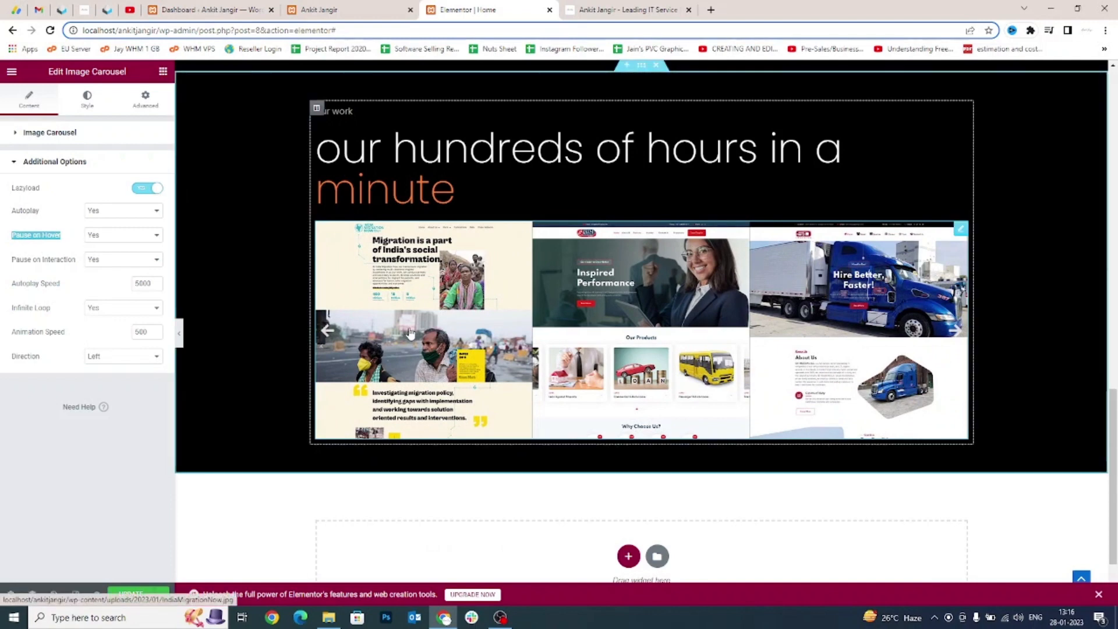
drag(15, 260, 63, 266)
click(62, 262)
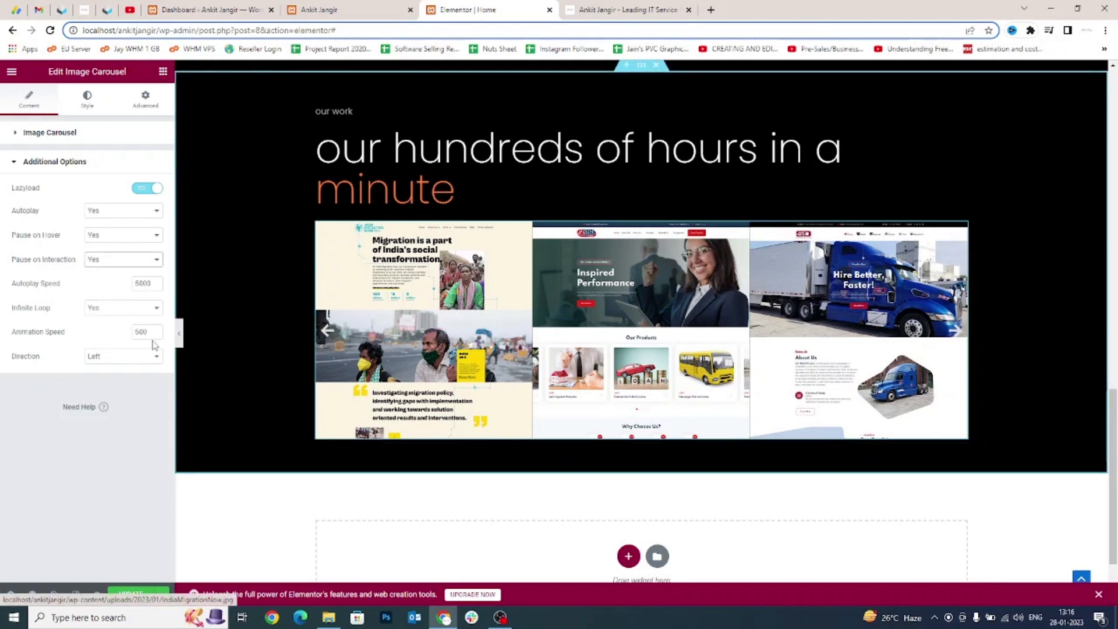
Try different autoplay and animation speeds on the carousel, and restore them to 5000 and 500.
drag(16, 284, 46, 284)
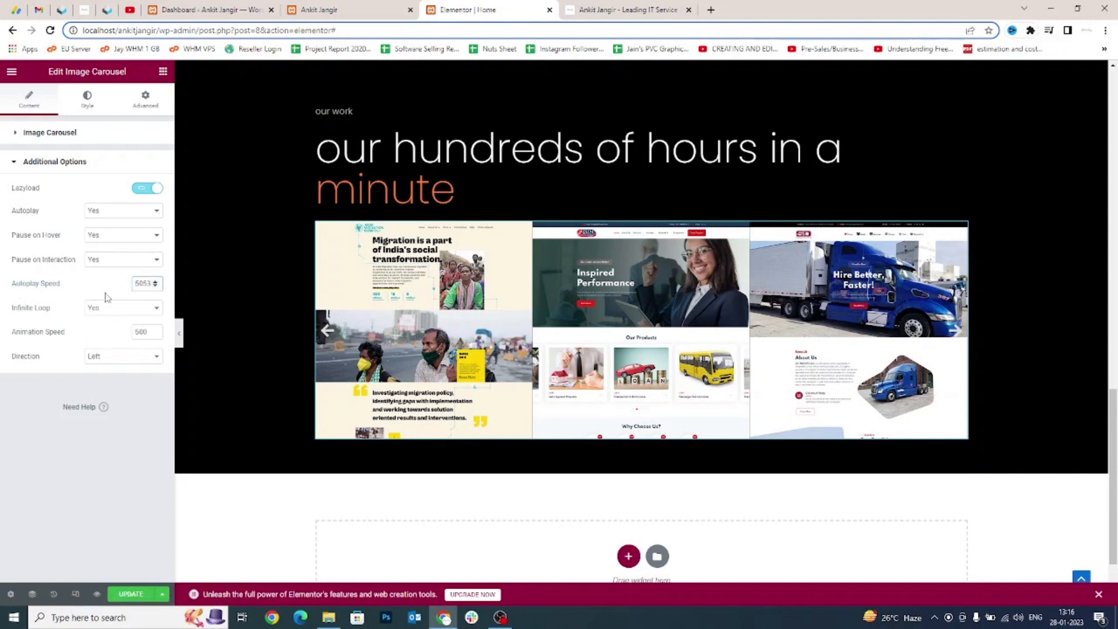
drag(136, 283, 148, 283)
text(5000)
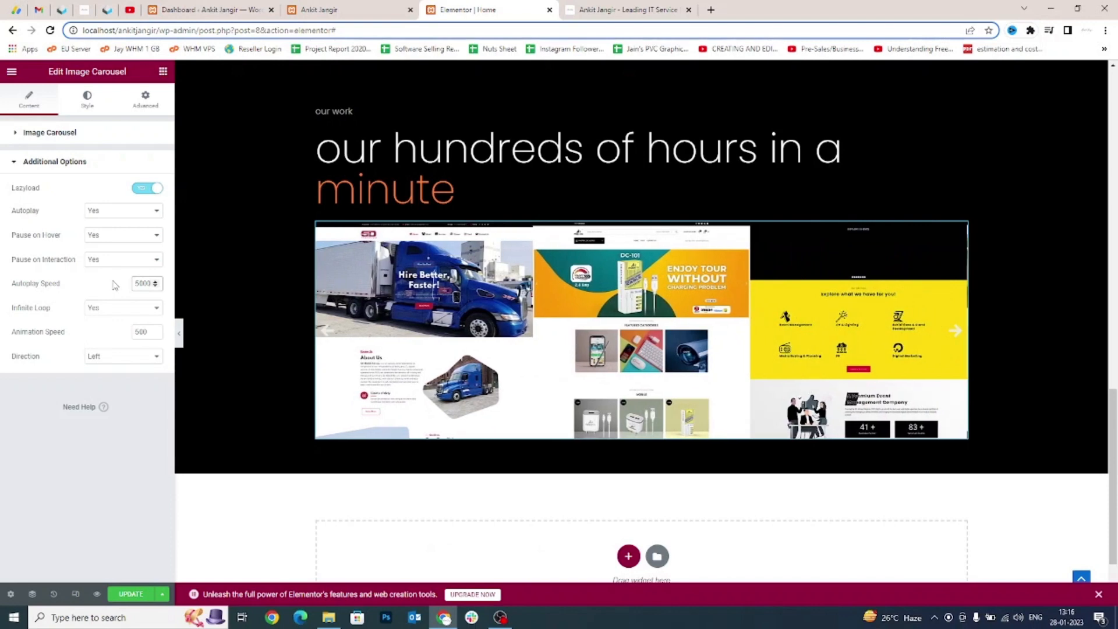
double_click(28, 308)
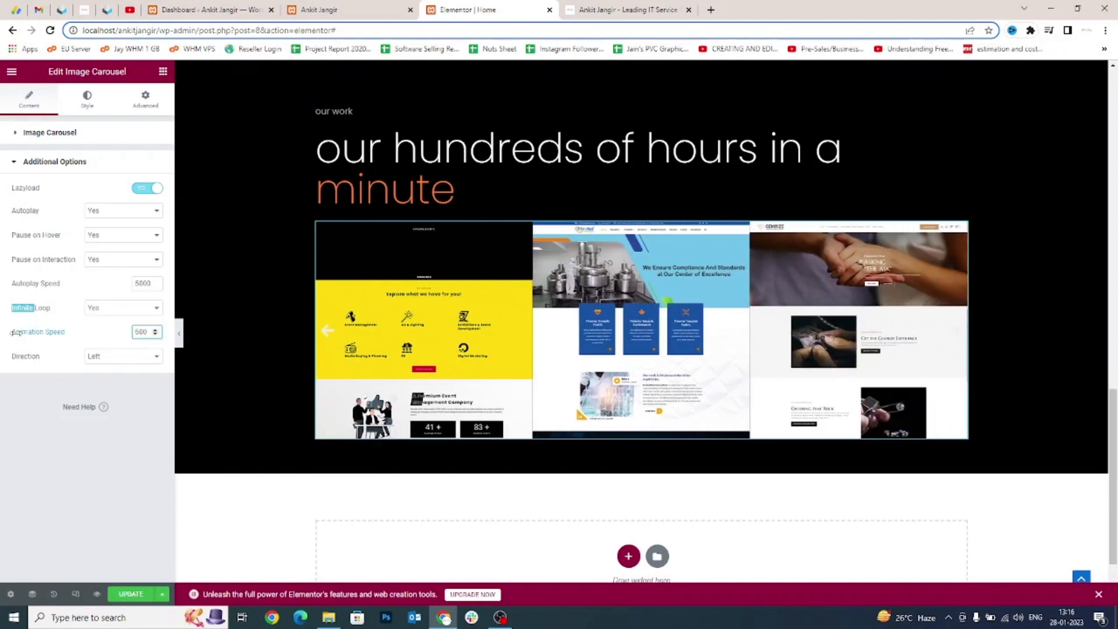
drag(16, 333, 60, 332)
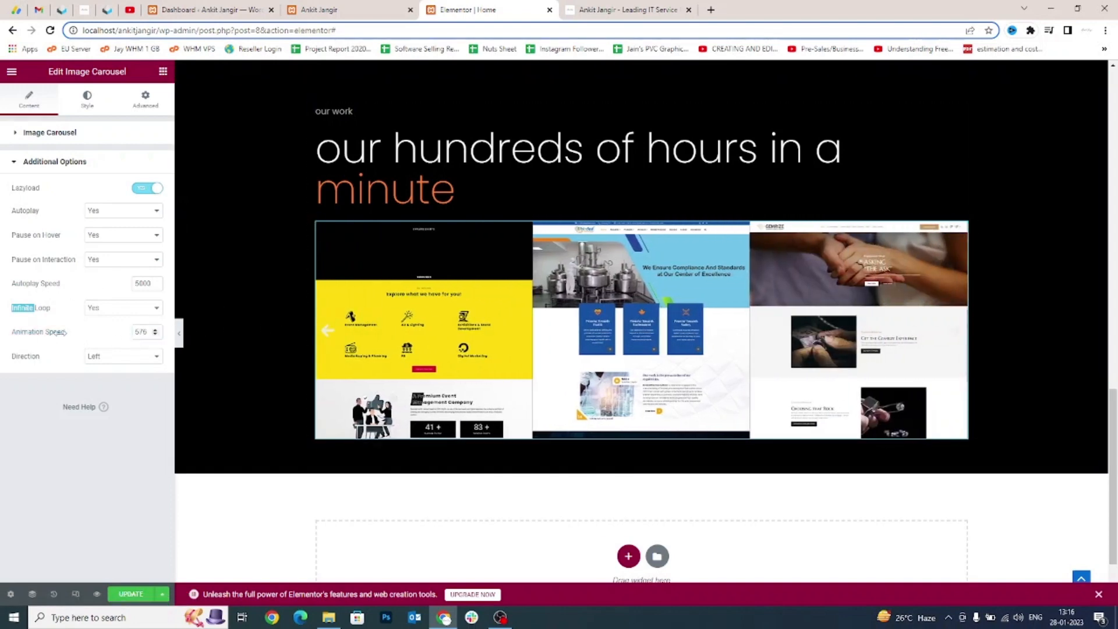
double_click(139, 333)
text(50)
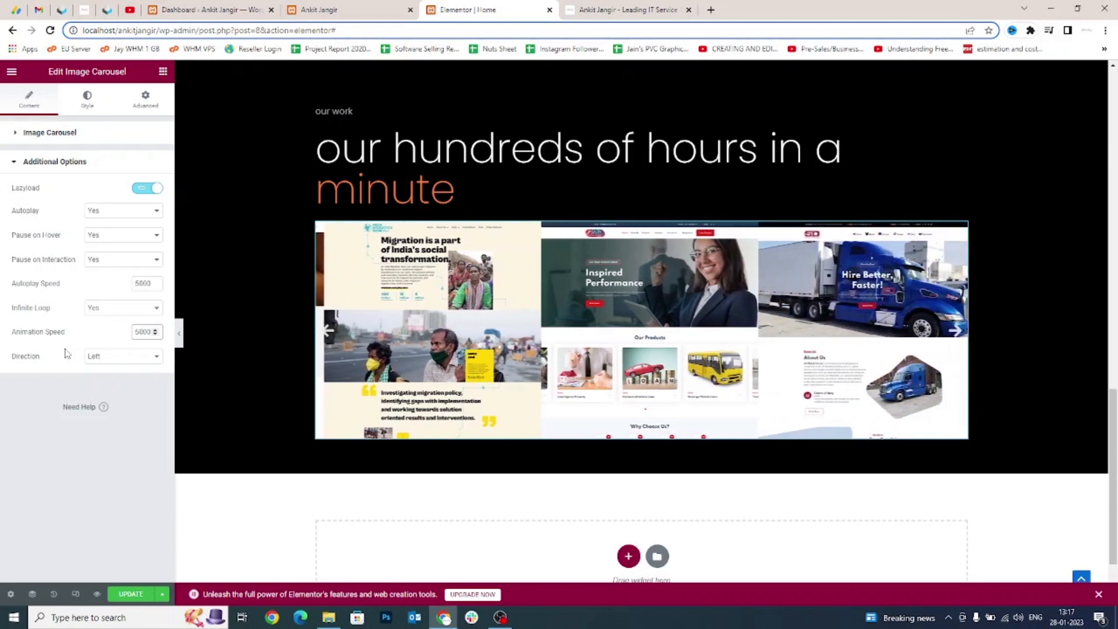
key(BackSpace)
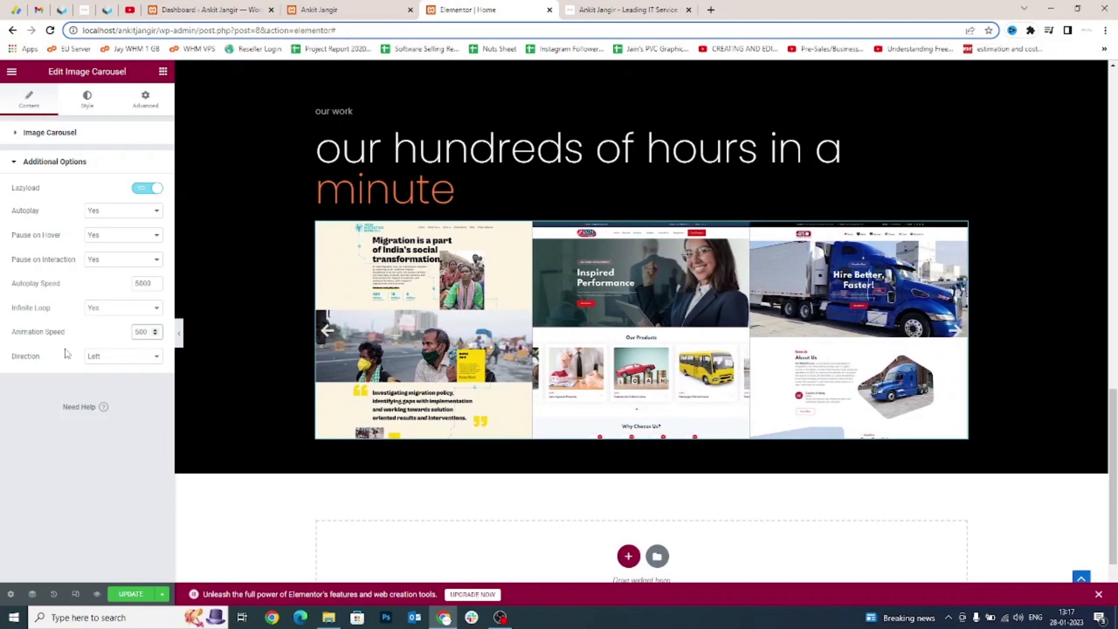
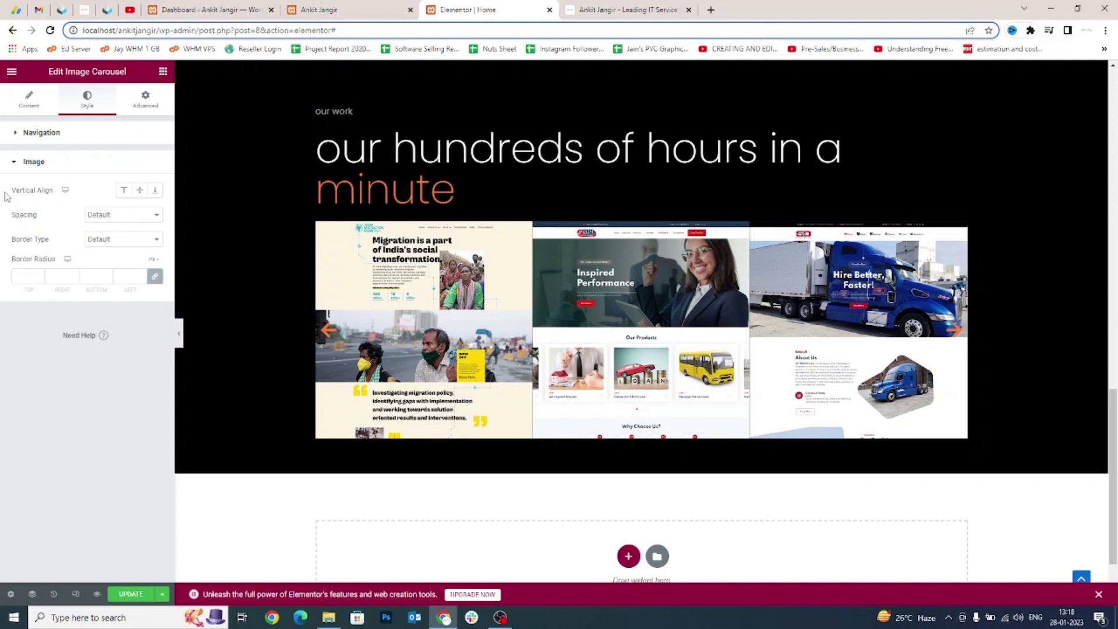
Set the carousel images' vertical alignment to Center and their spacing to Custom at 20.
drag(12, 191, 48, 191)
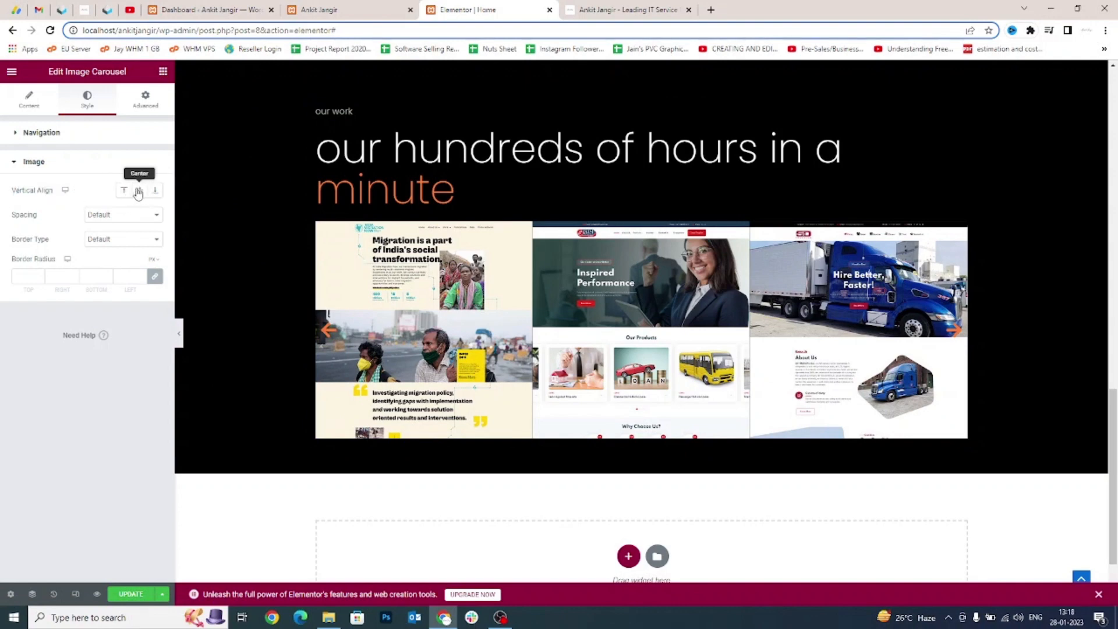
click(140, 191)
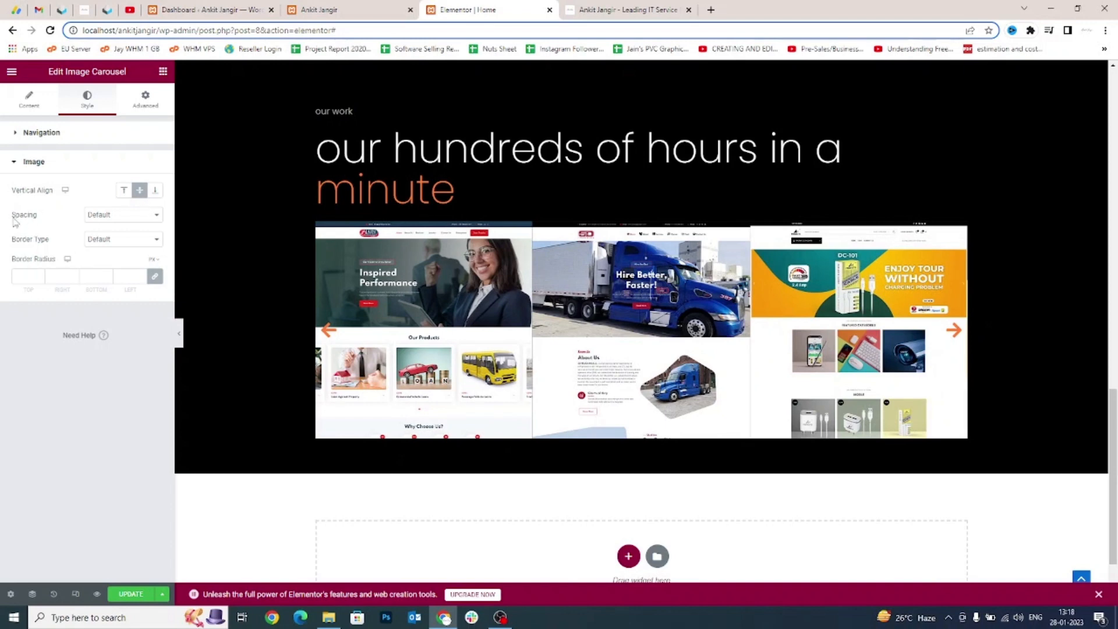
drag(12, 215, 40, 219)
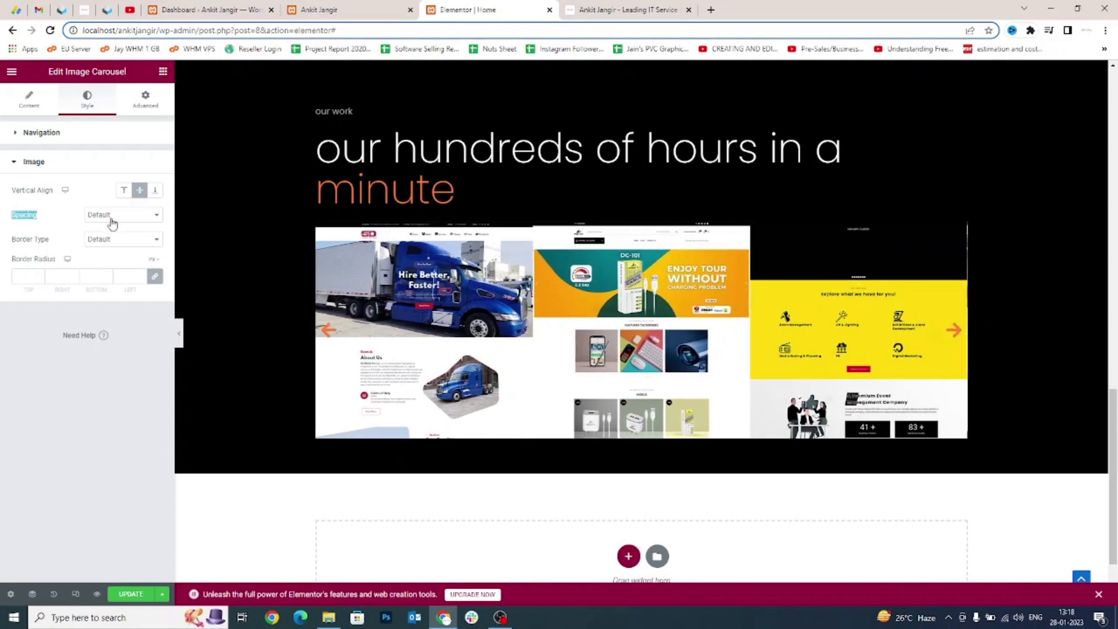
click(111, 216)
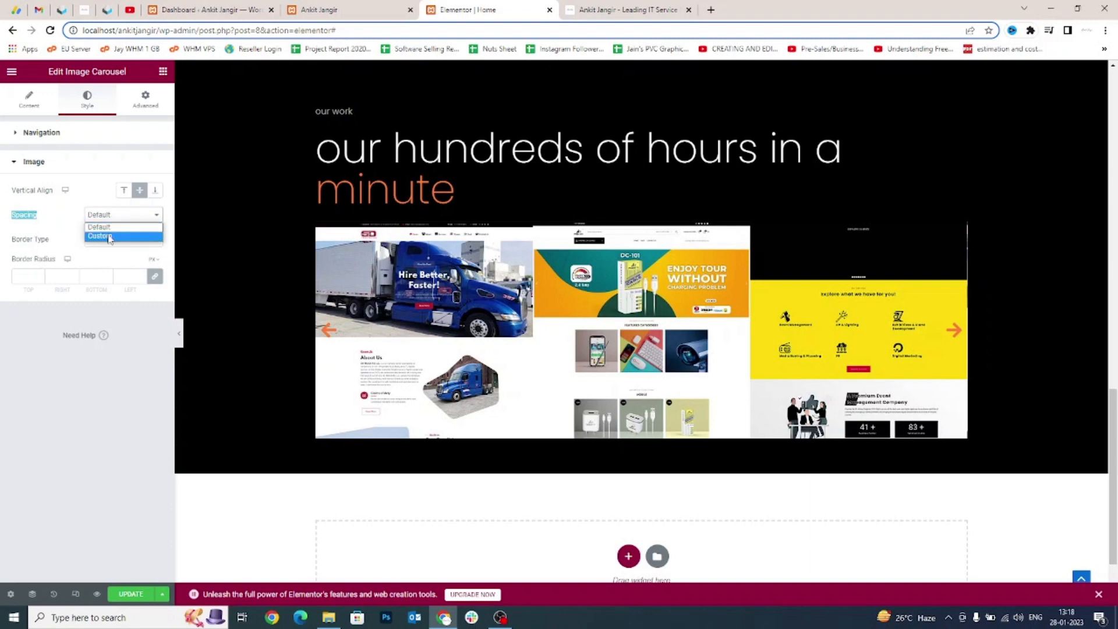
click(109, 236)
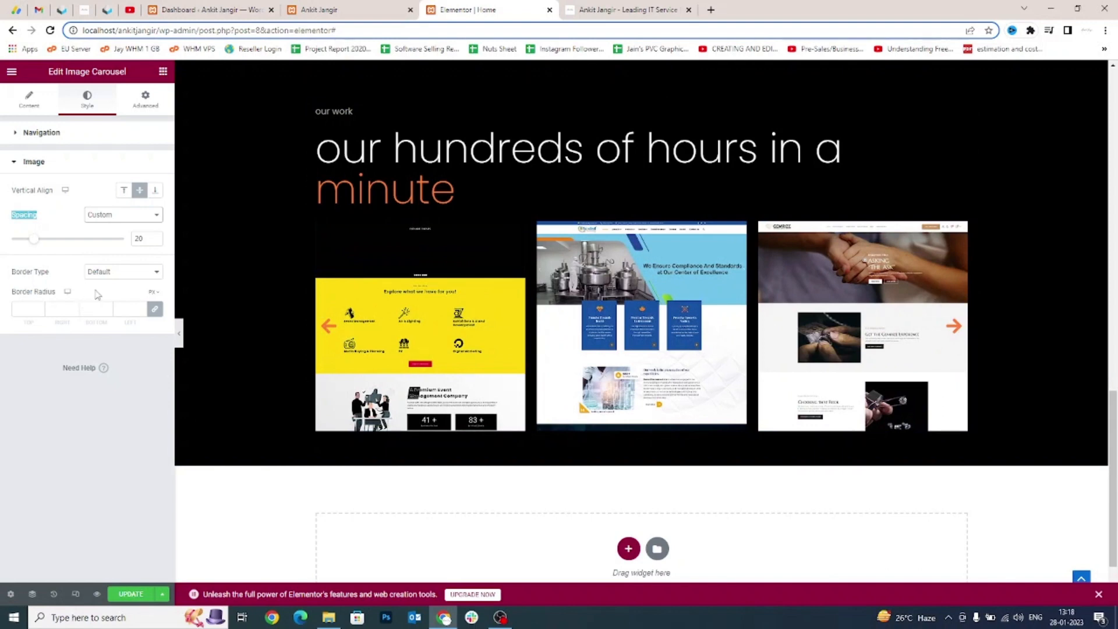
Try a border radius of 100 on all corners of the carousel images, and clear it again.
click(29, 308)
text(100)
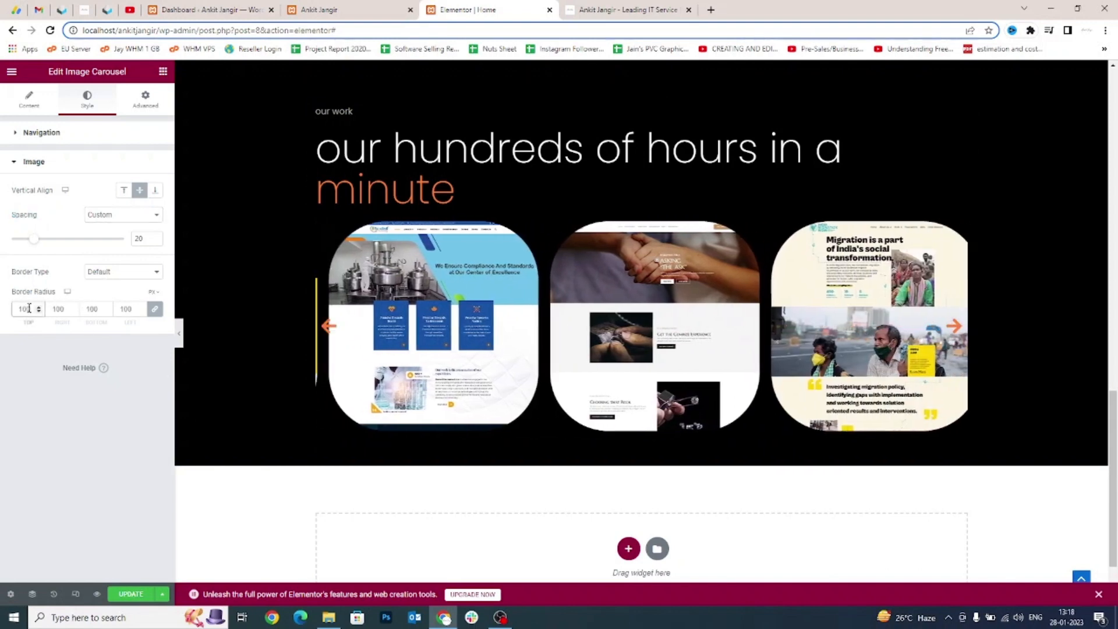
key(BackSpace)
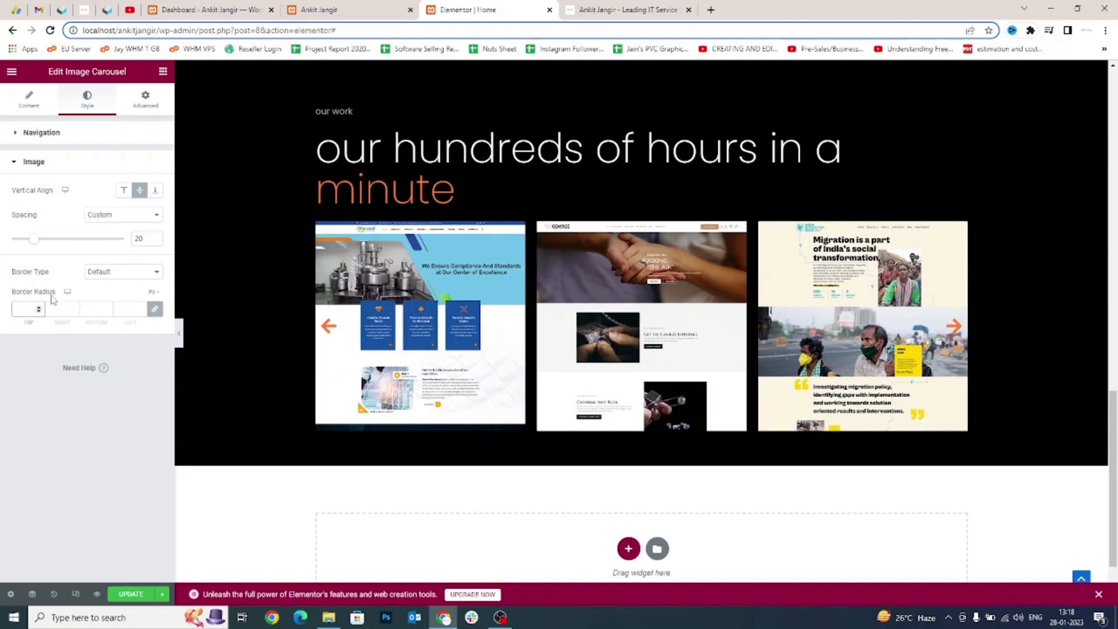
Try a Double border of width 10 in colour FF7C3B on the carousel images, and return the border type to Default.
click(100, 273)
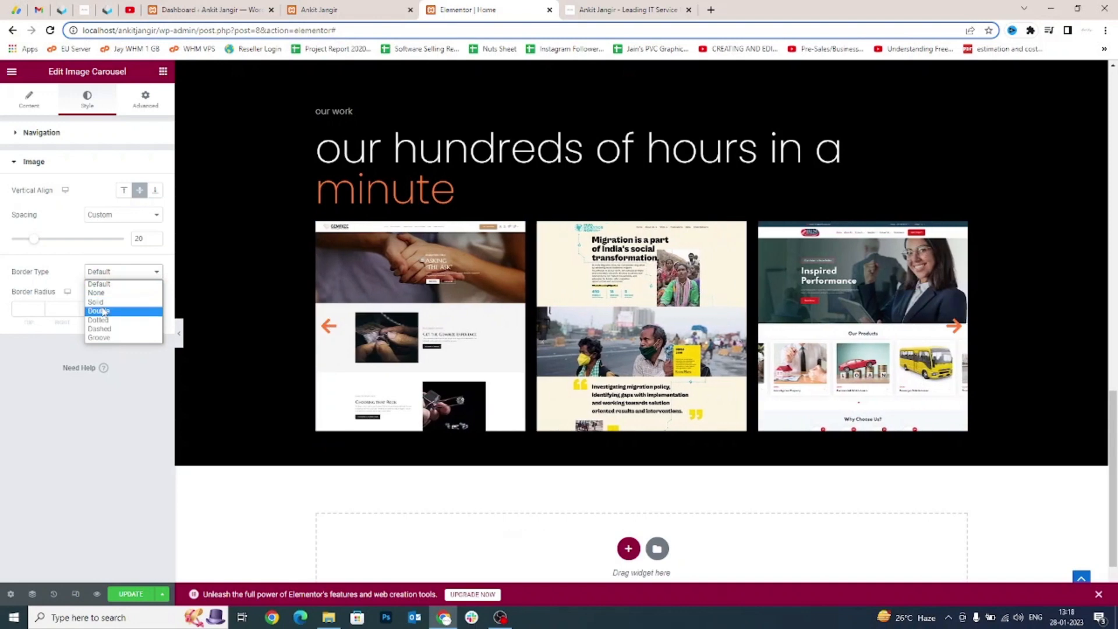
click(98, 311)
text(10)
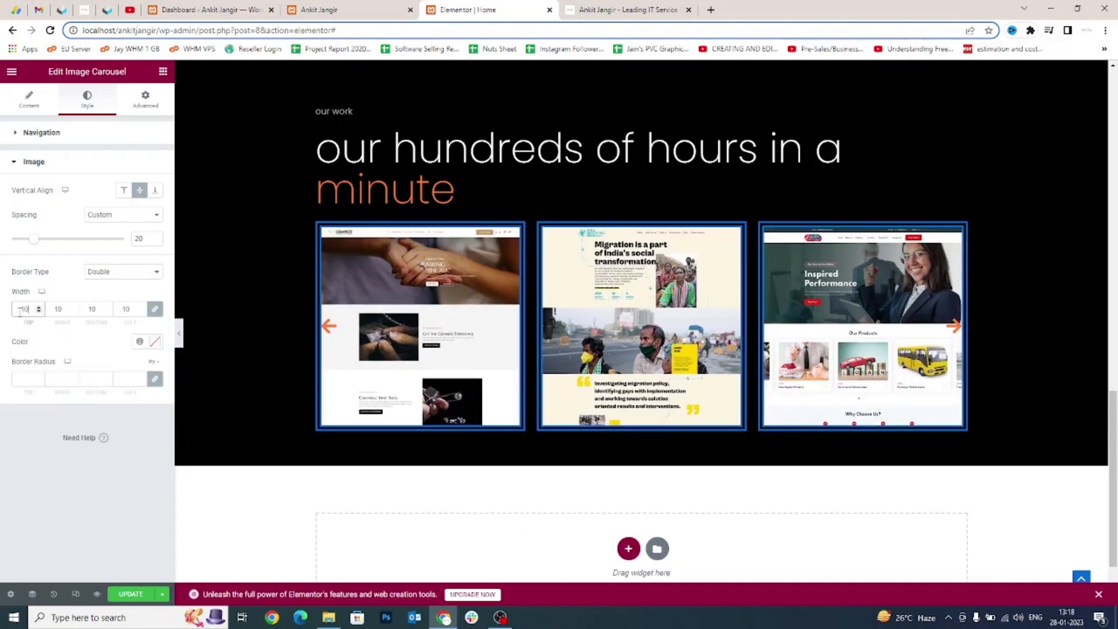
click(153, 346)
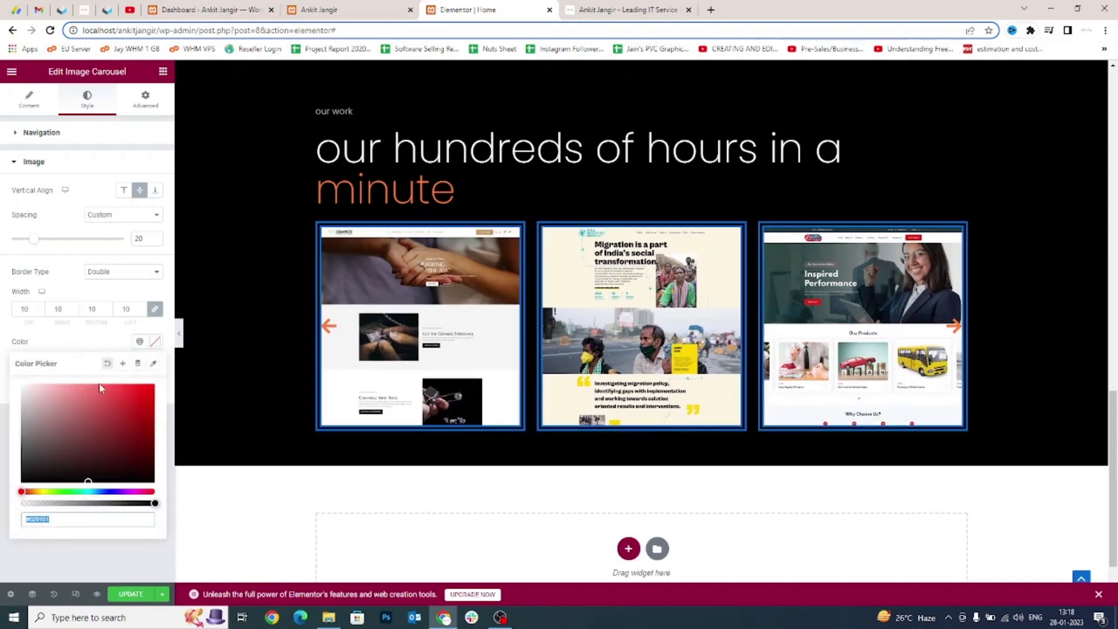
text(FF7C3B)
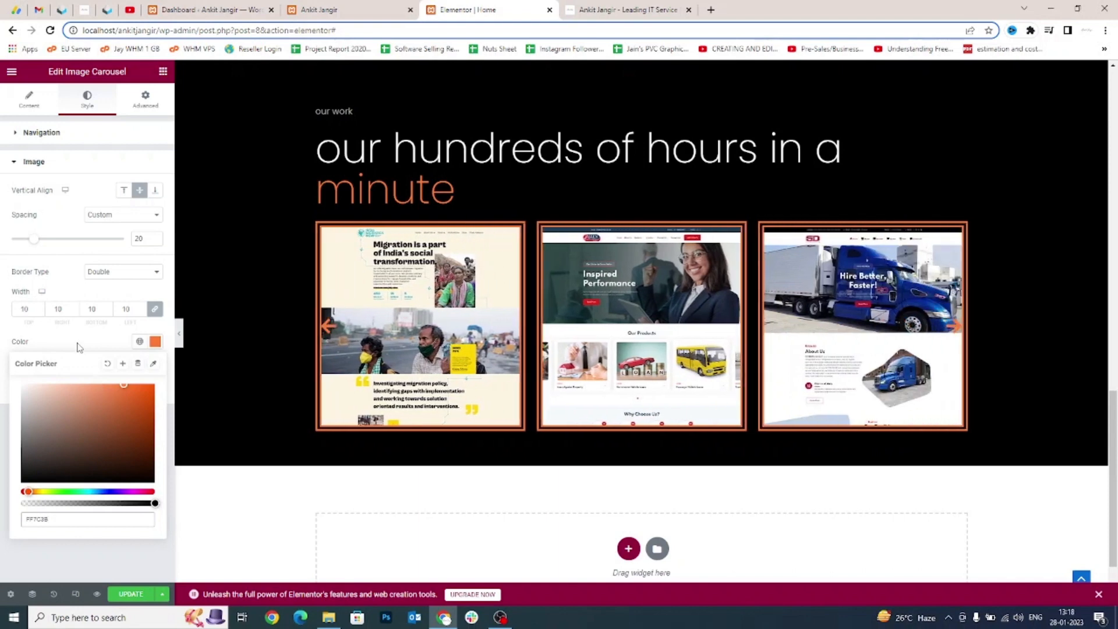
click(80, 347)
click(115, 272)
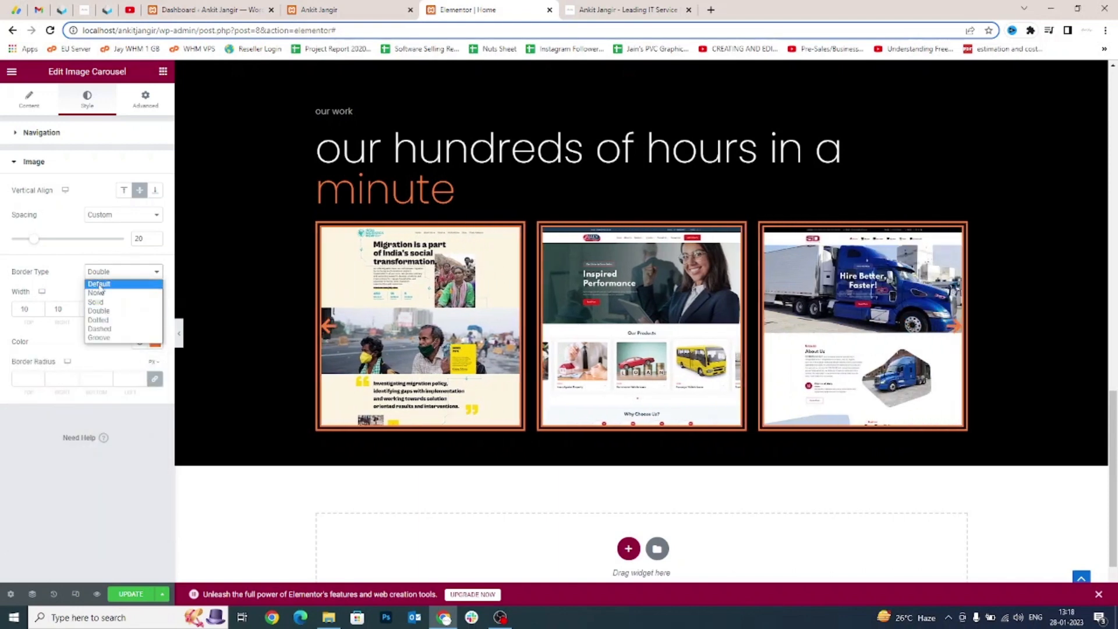
click(97, 286)
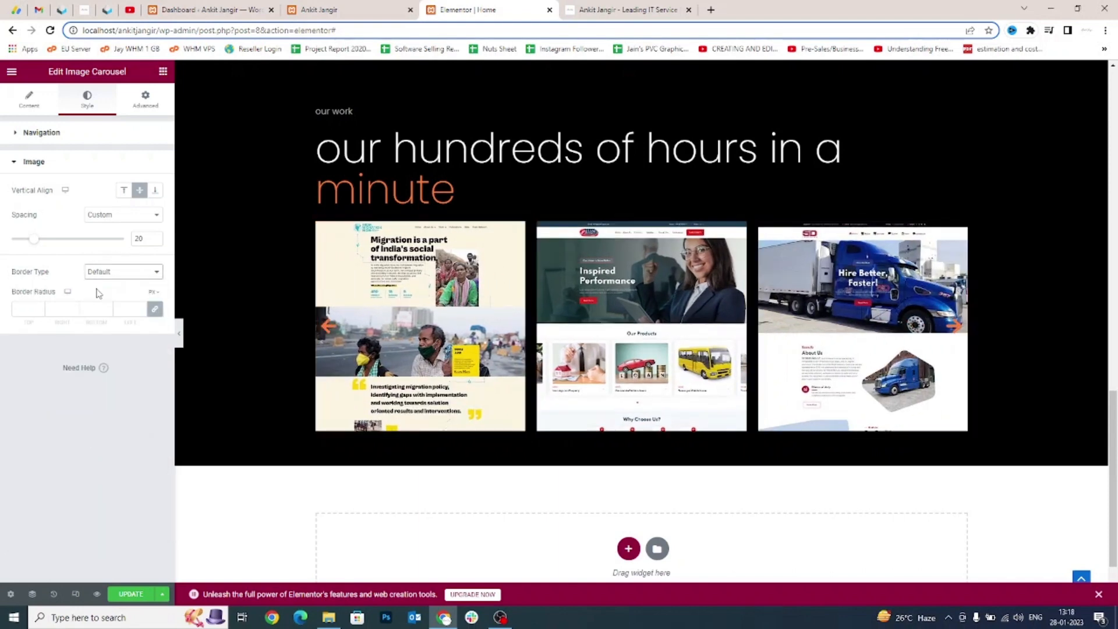
Update the page and reload the local home page to show its our work section.
click(131, 594)
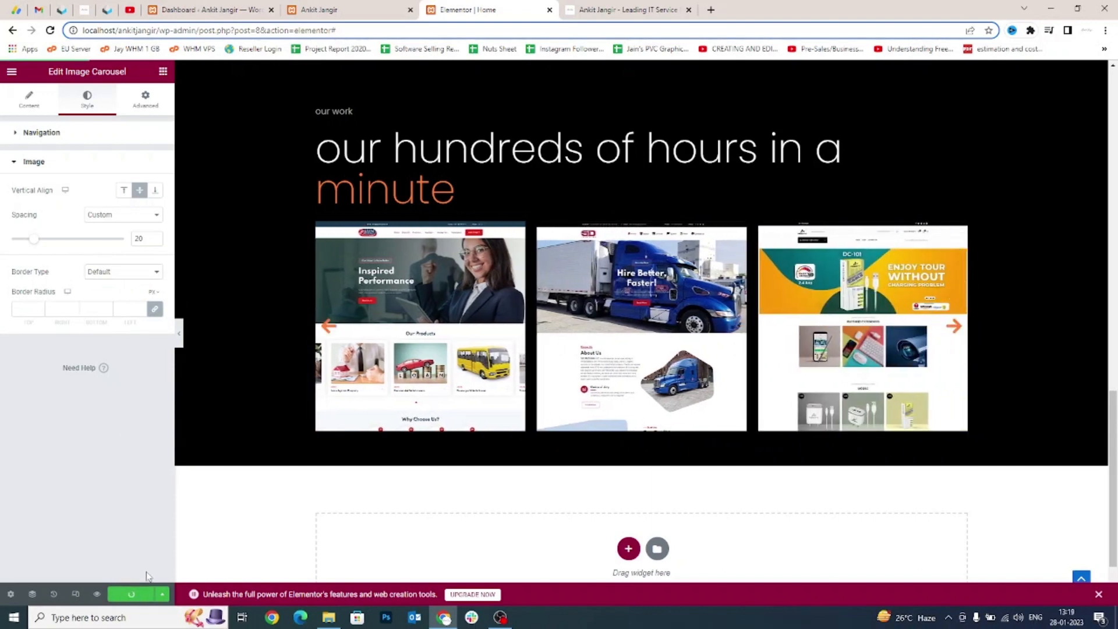
click(324, 11)
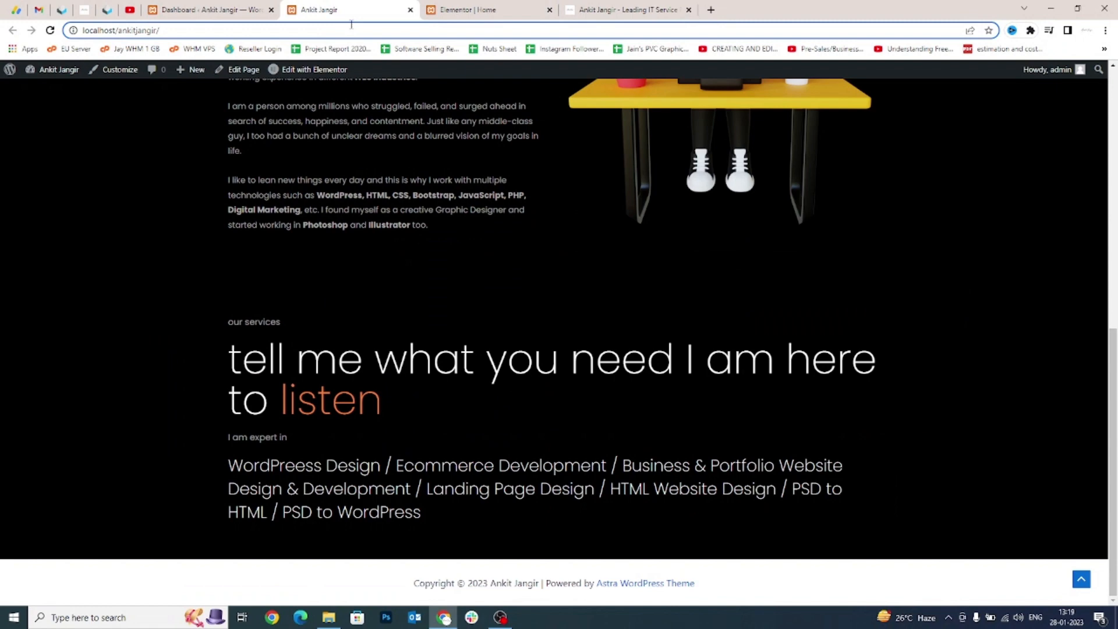
key(F5)
scroll(264, 226, down, 4)
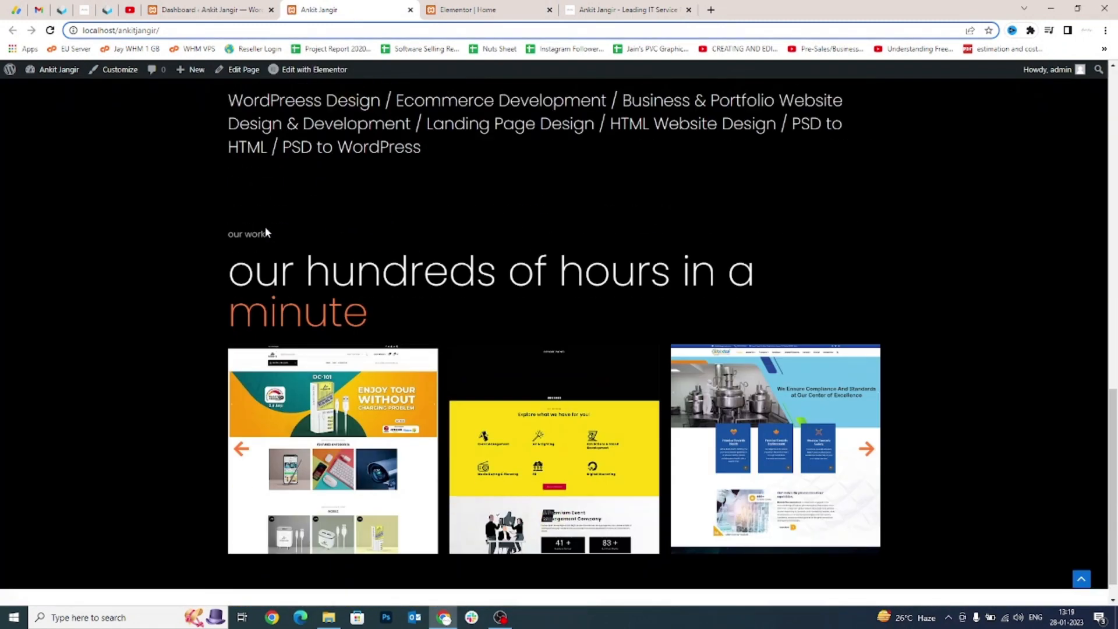
Check the our work heading on the local home page, and page through the project images in the carousel's lightbox.
drag(226, 210, 369, 285)
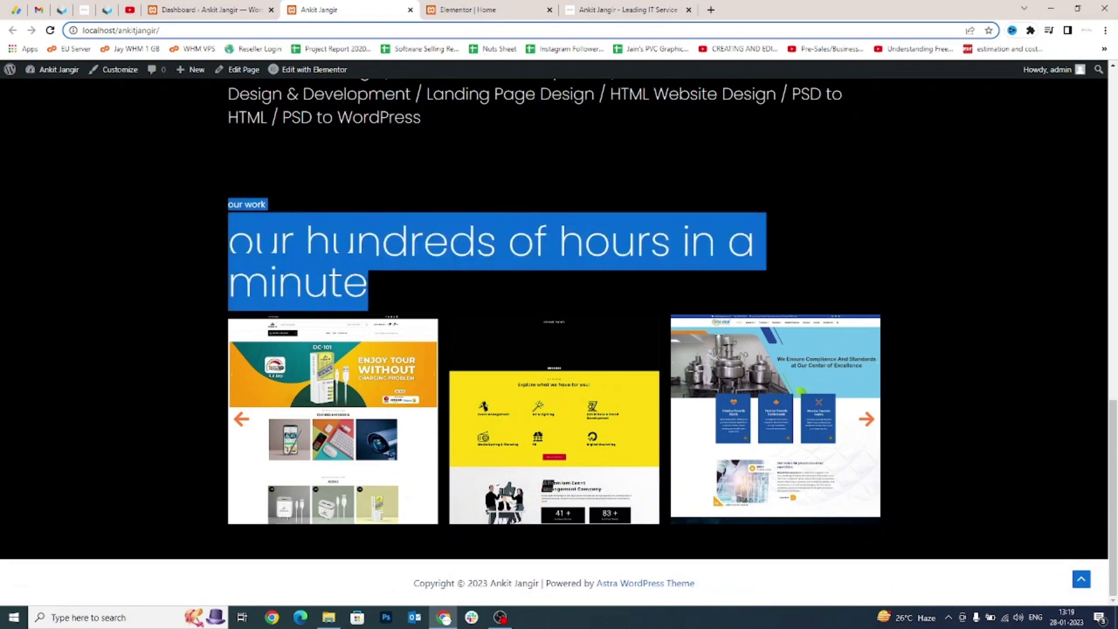
click(372, 286)
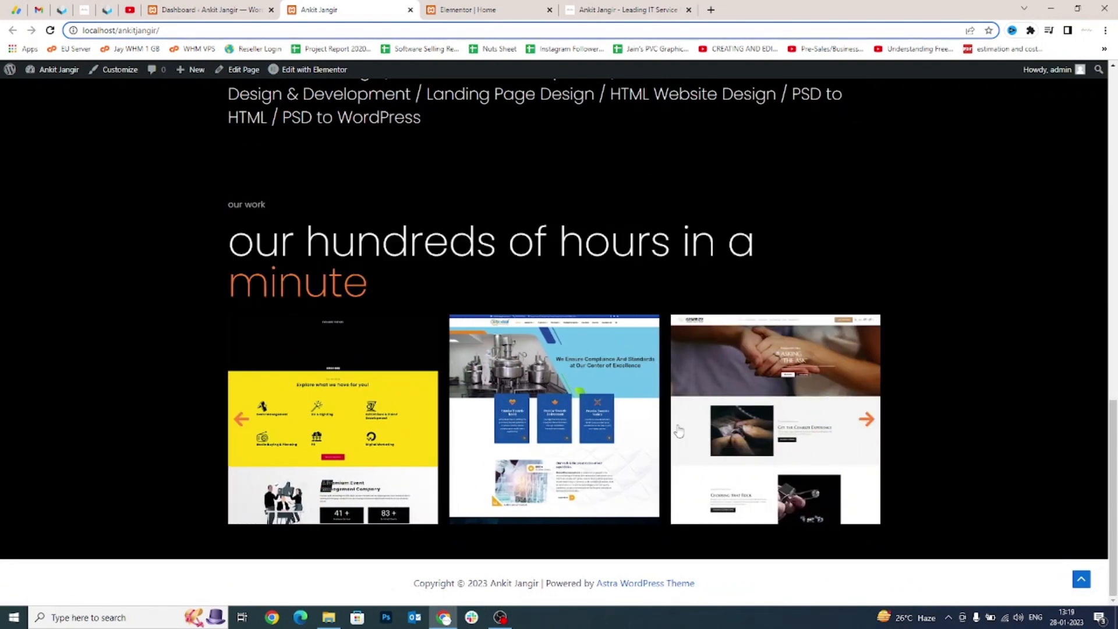
click(553, 418)
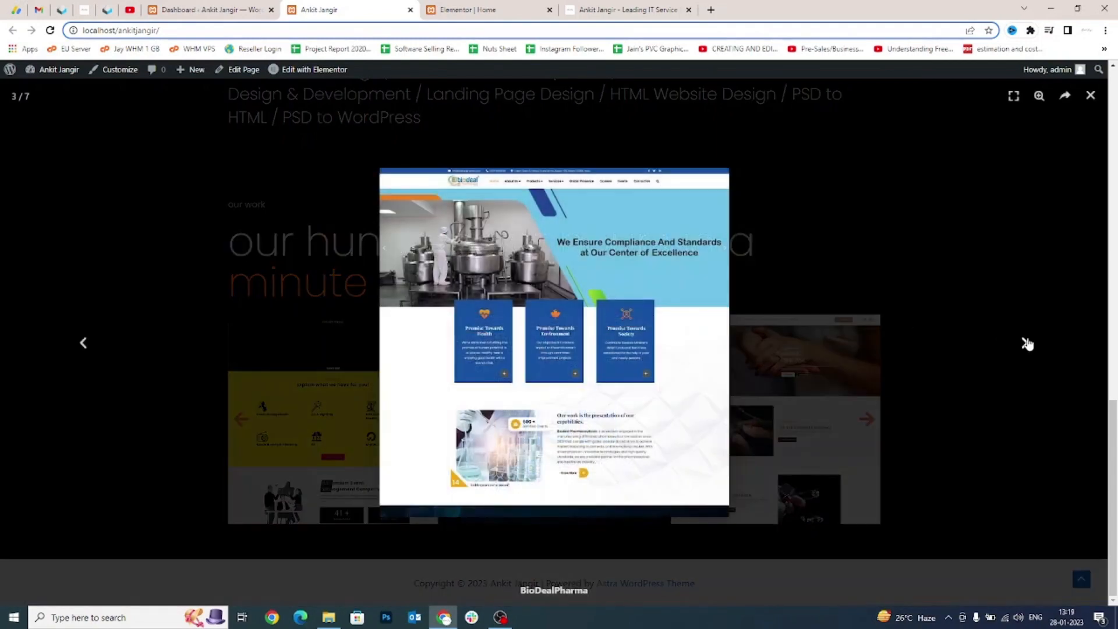
click(1026, 343)
click(1026, 343)
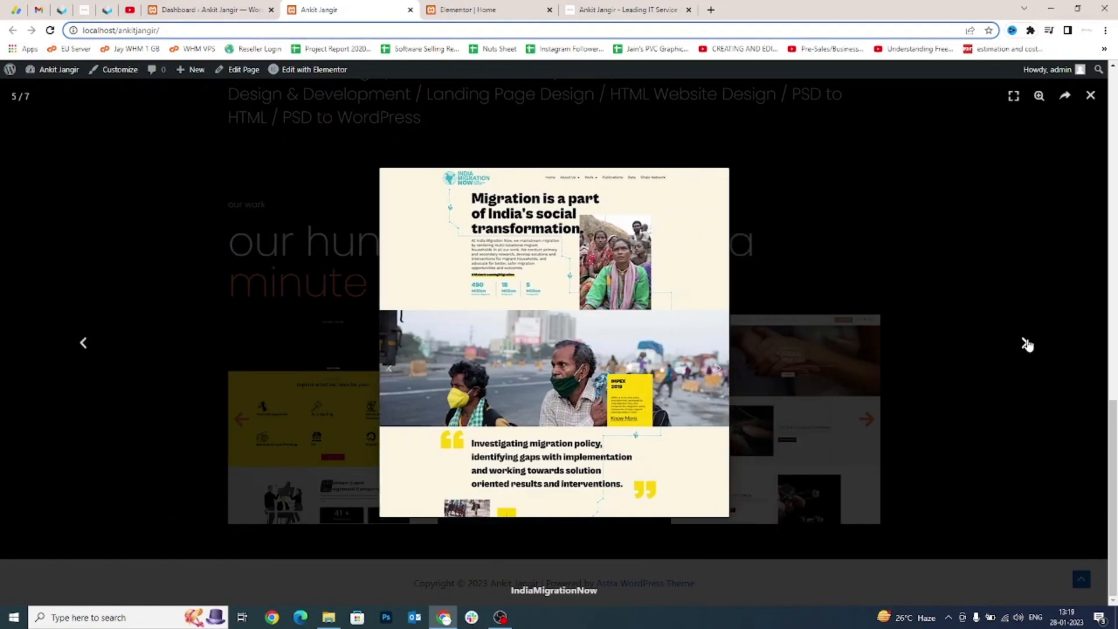
Page through the remaining project images in the carousel's lightbox, and close the lightbox.
click(1026, 344)
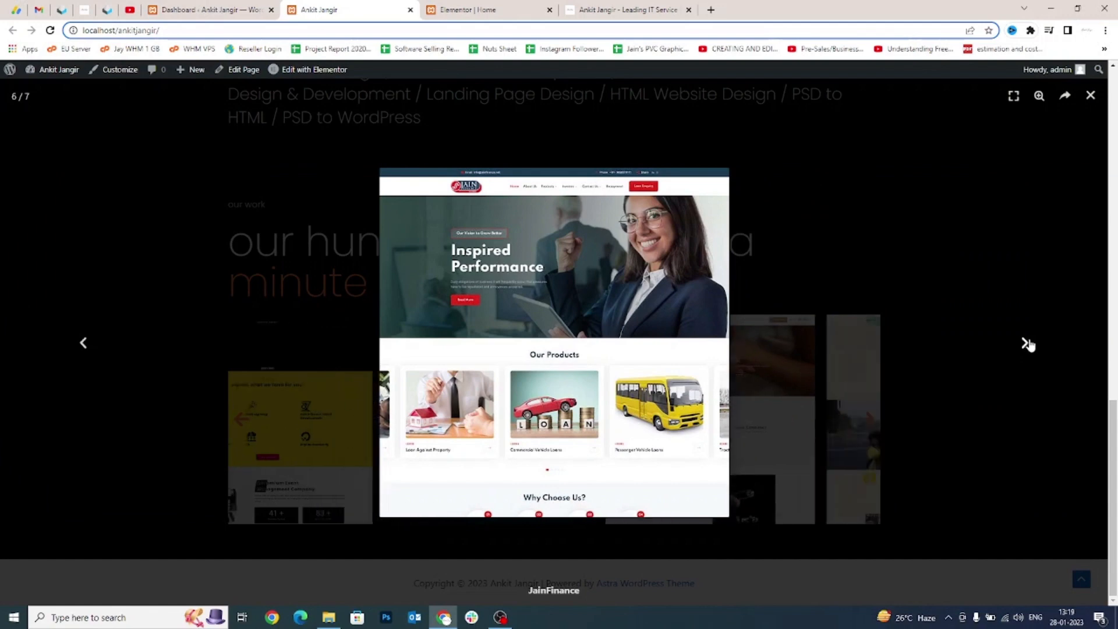
click(1027, 343)
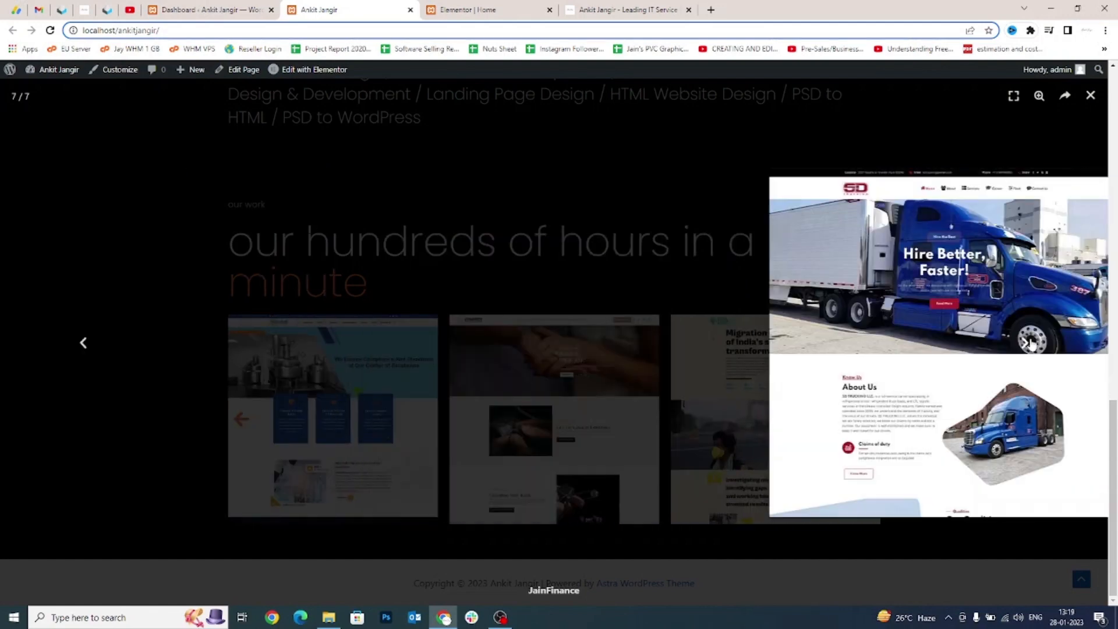
click(1026, 344)
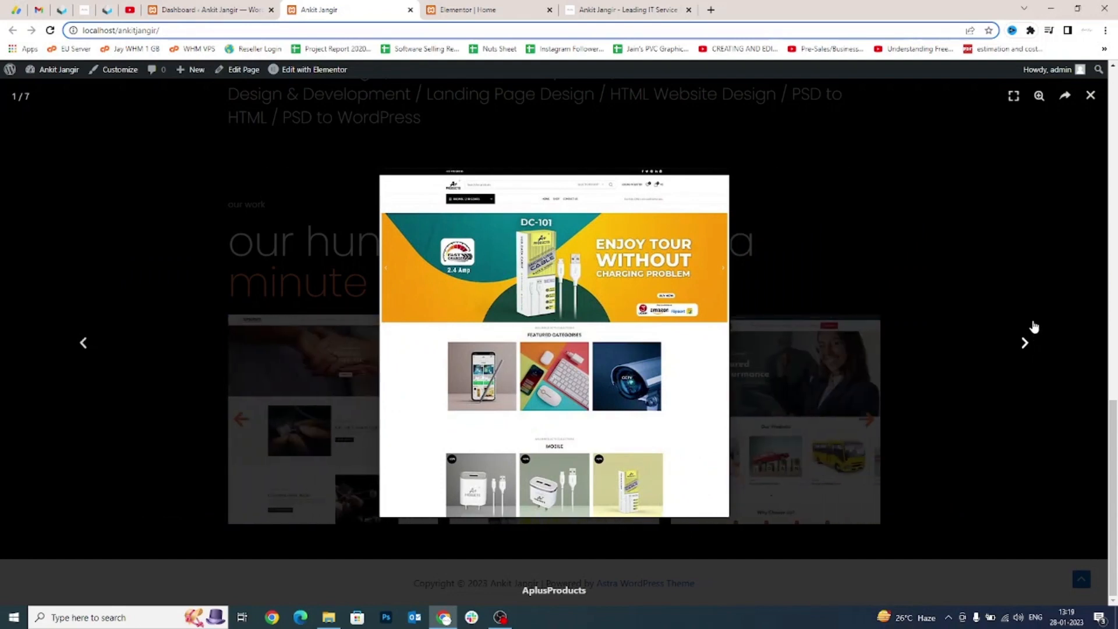
click(1090, 98)
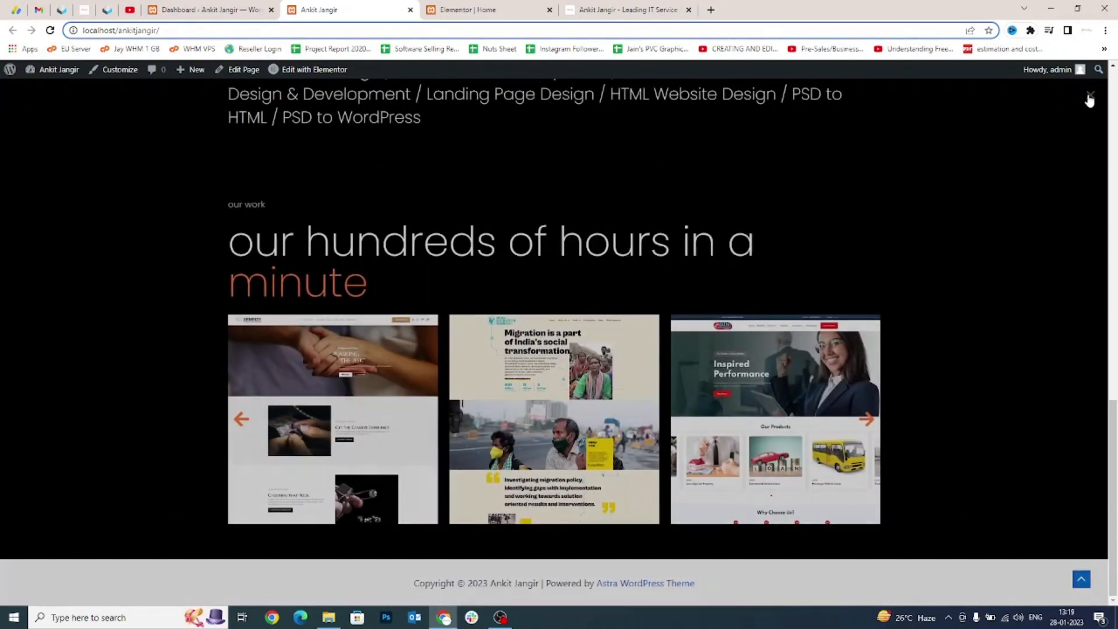
Examine the our services and our work sections on the live portfolio website, including their headings and the project carousel.
key(ctrl+Tab)
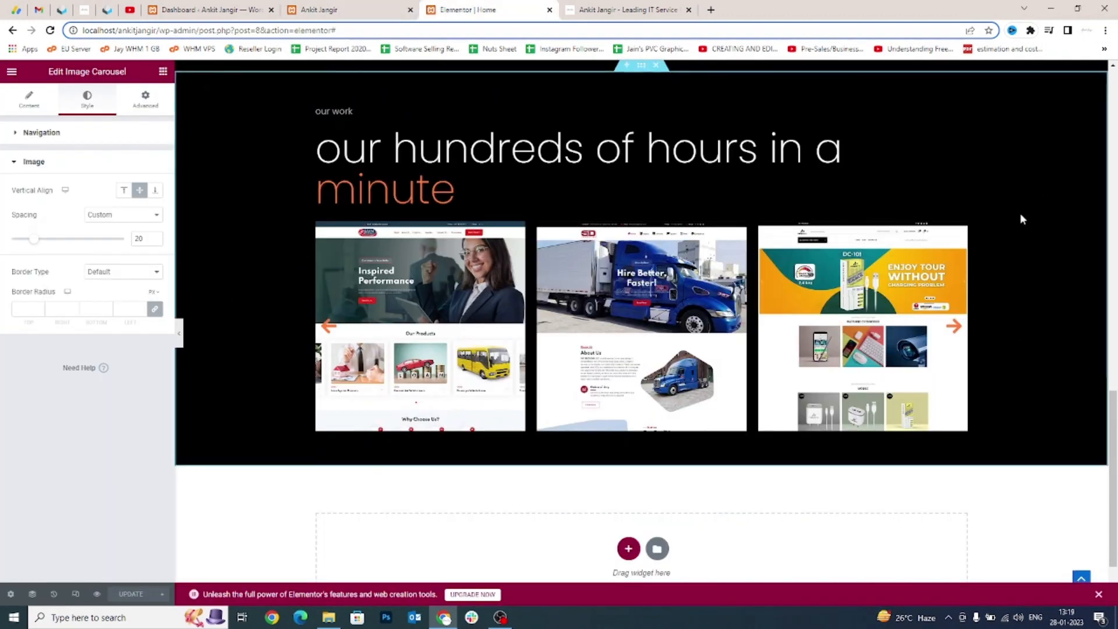
click(640, 9)
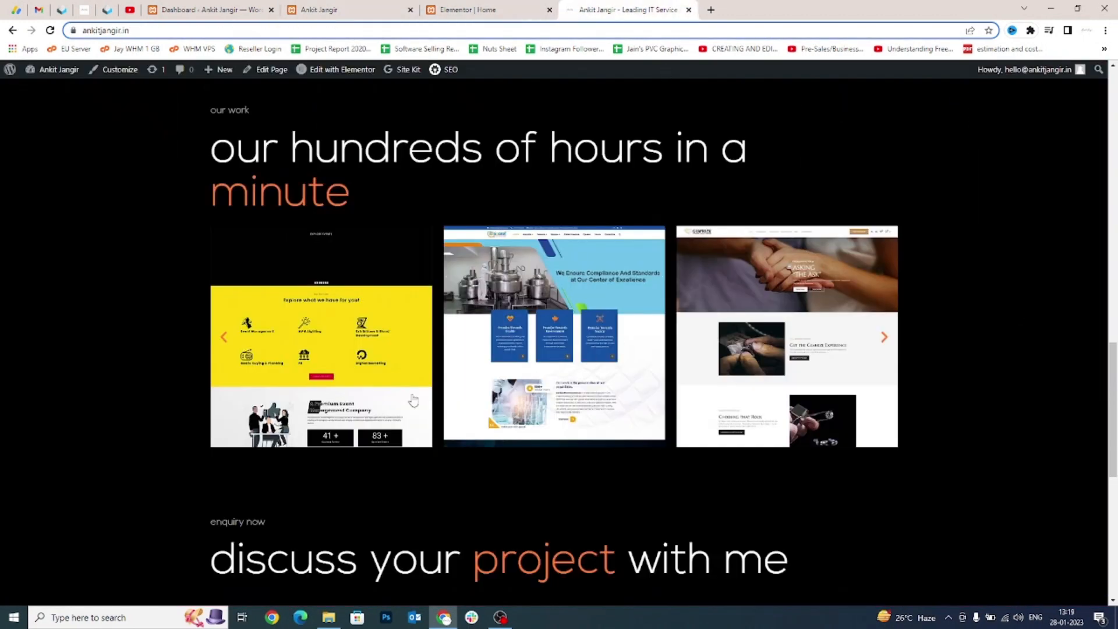
scroll(418, 398, up, 1)
scroll(418, 398, up, 6)
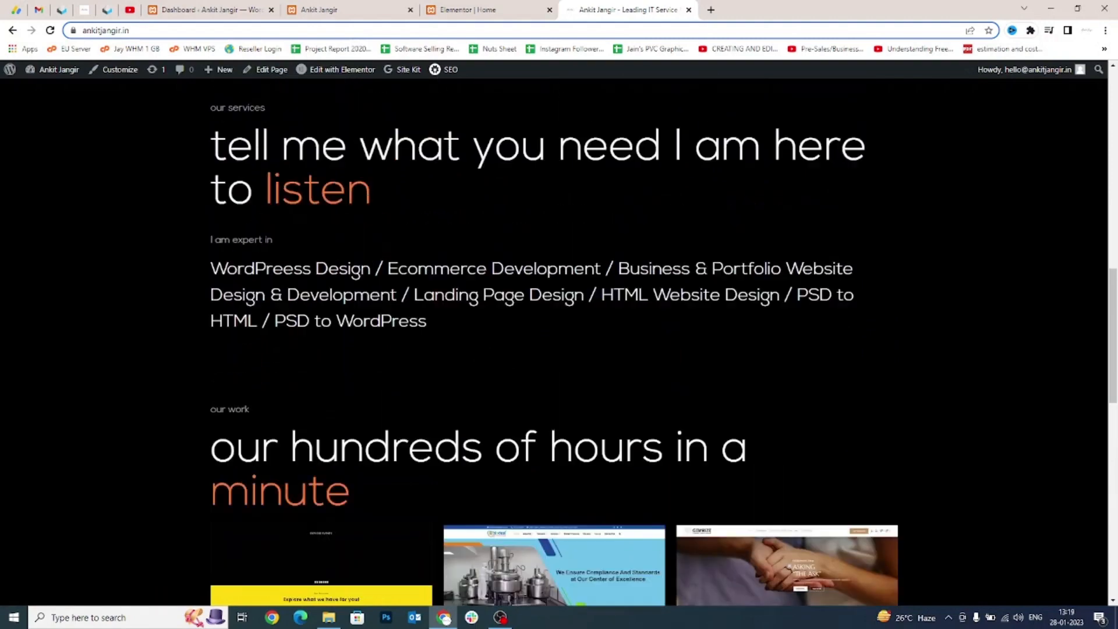
drag(193, 222, 339, 377)
click(339, 377)
scroll(232, 335, down, 3)
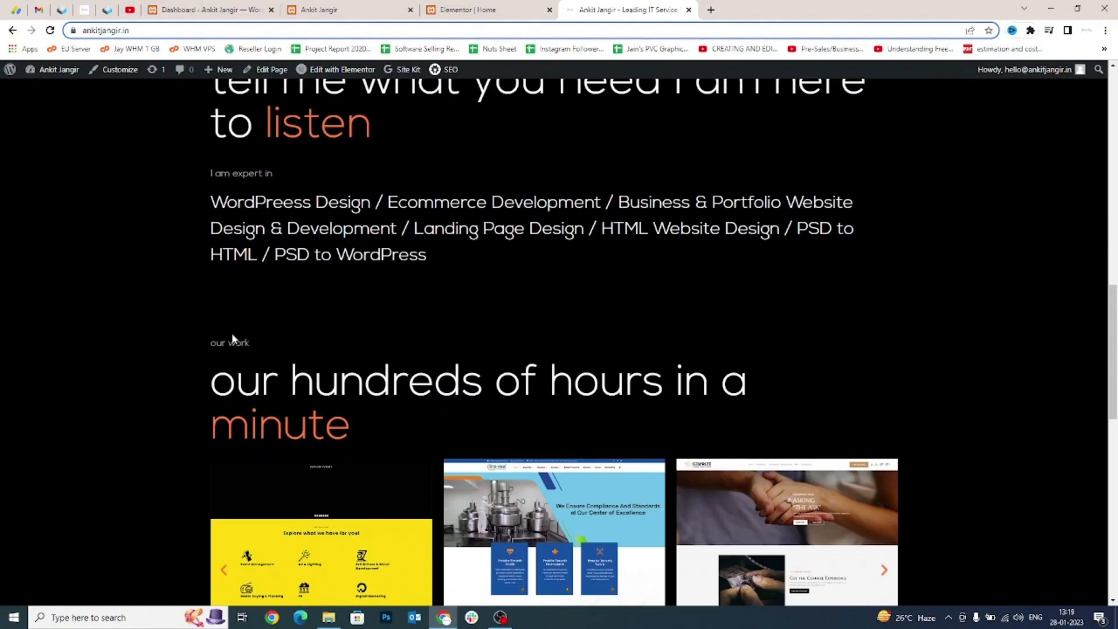
drag(208, 339, 354, 421)
click(354, 421)
scroll(354, 420, down, 2)
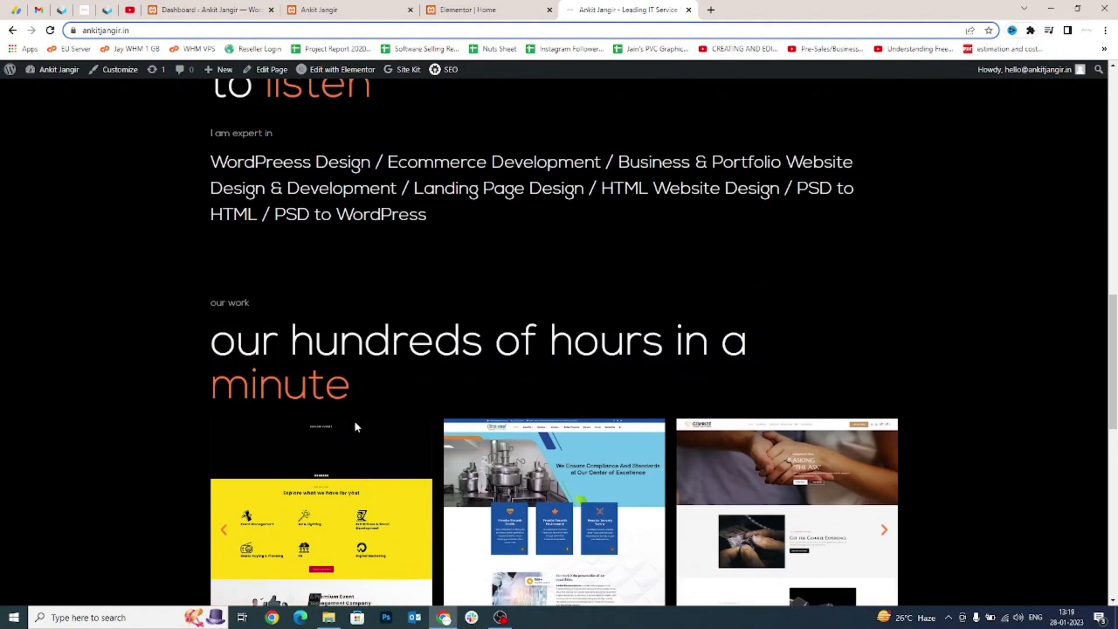
scroll(356, 428, down, 2)
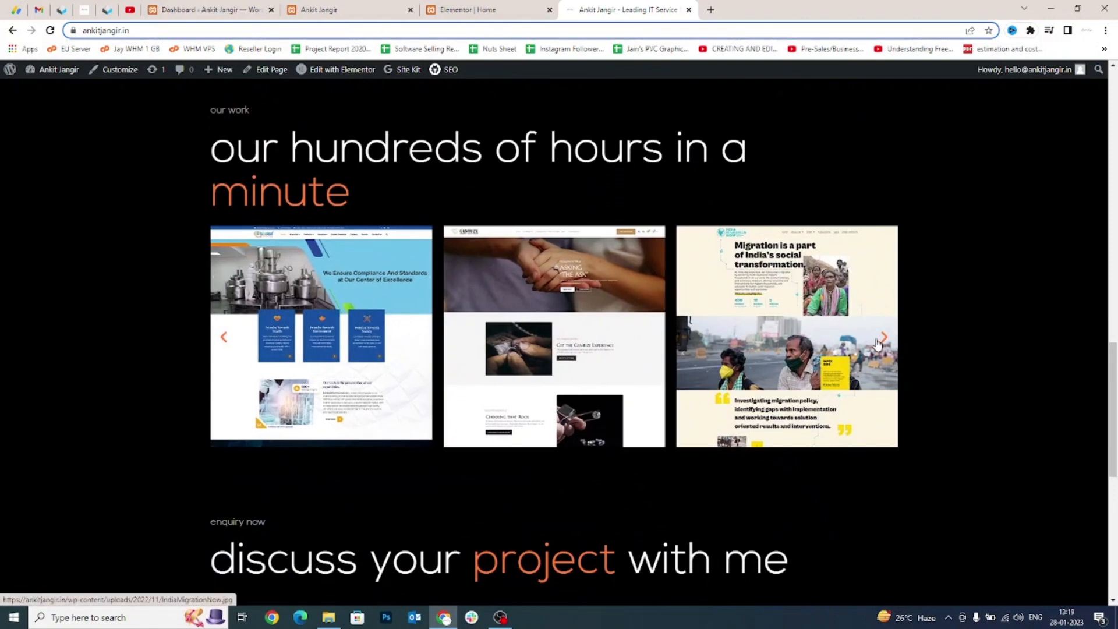
Add a Button widget below the about me text on the Elementor home page, with the text "Go to Youtube".
click(465, 10)
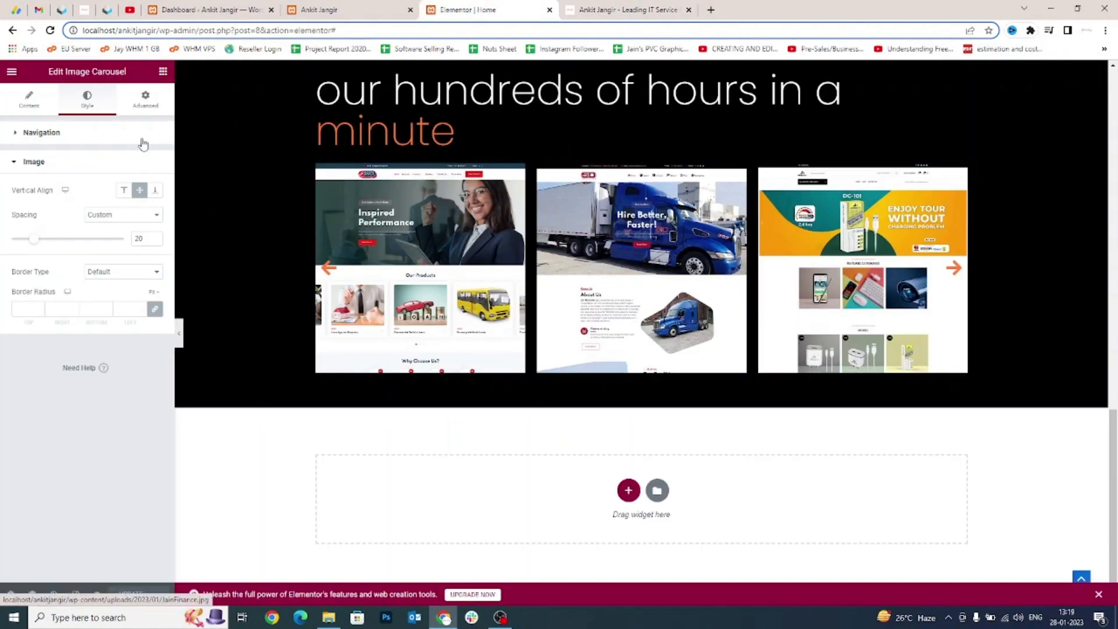
click(163, 71)
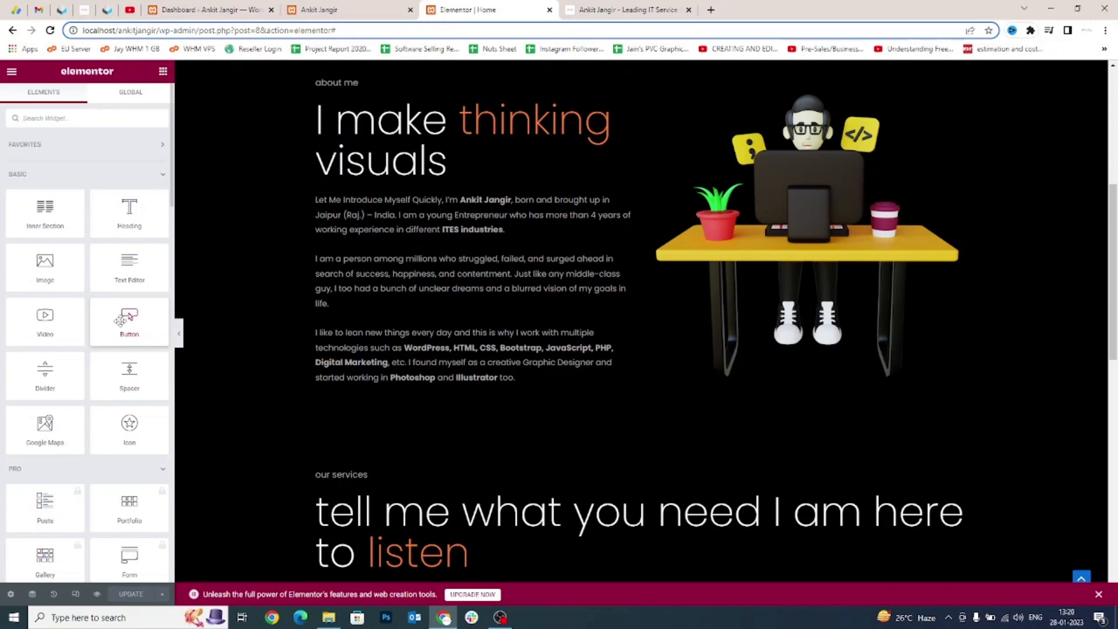
drag(120, 321, 394, 367)
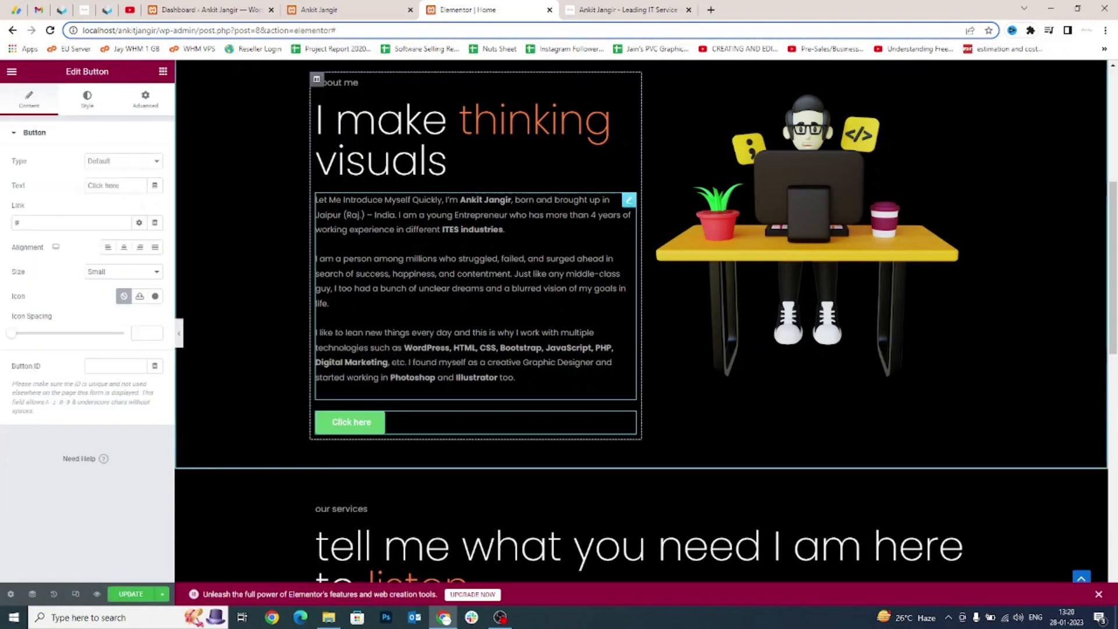
drag(135, 184, 44, 183)
text(Go)
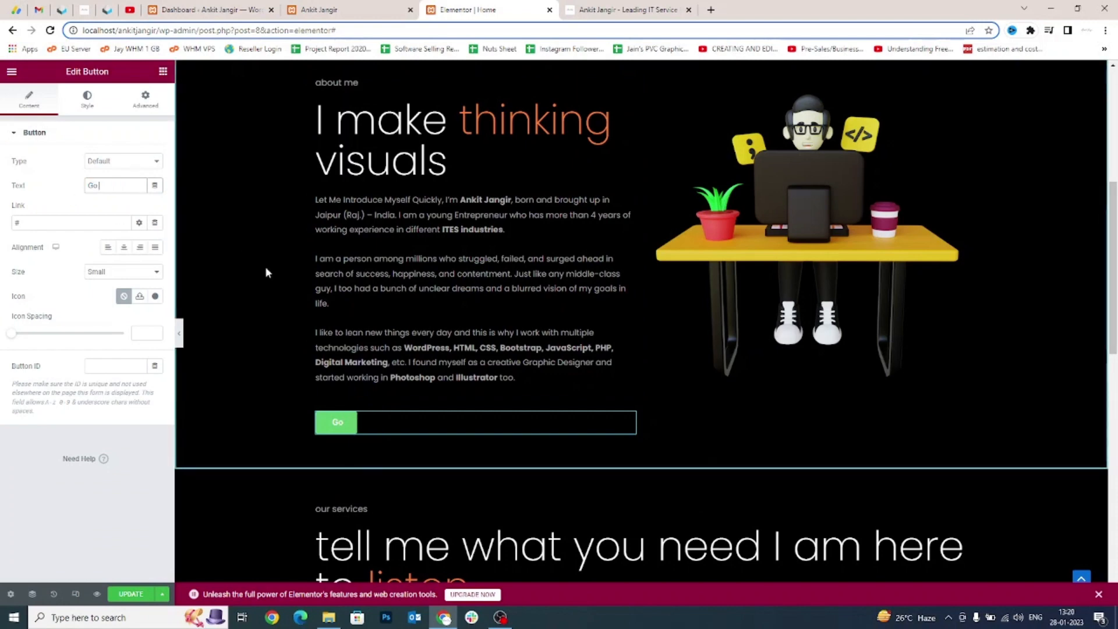
text( to Youtube)
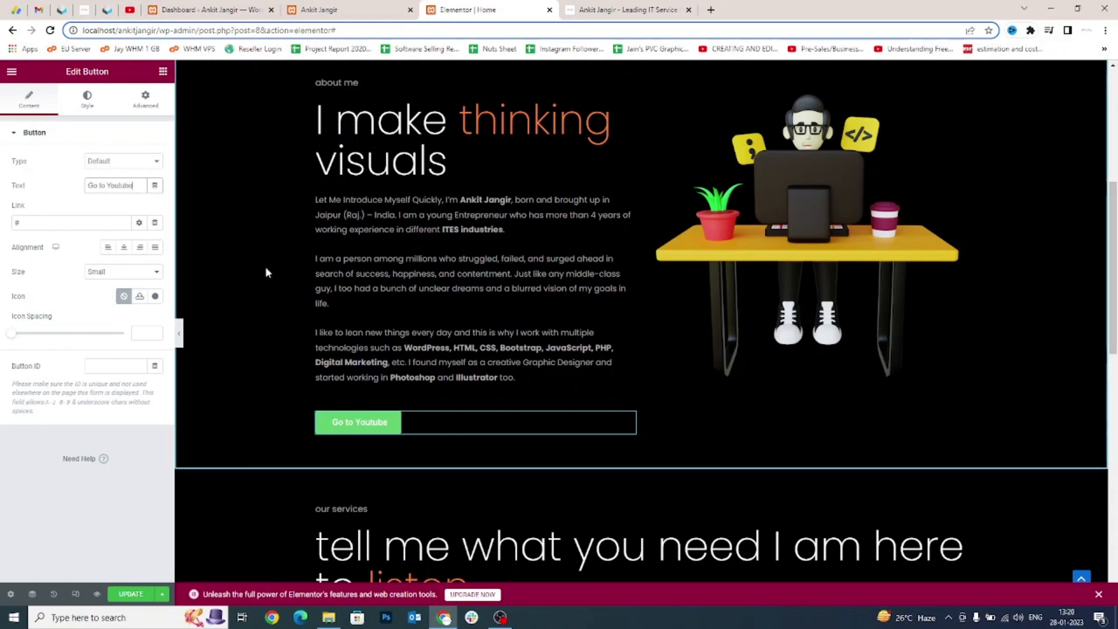
Set the Go to Youtube button's link to the site owner's YouTube channel address.
double_click(44, 221)
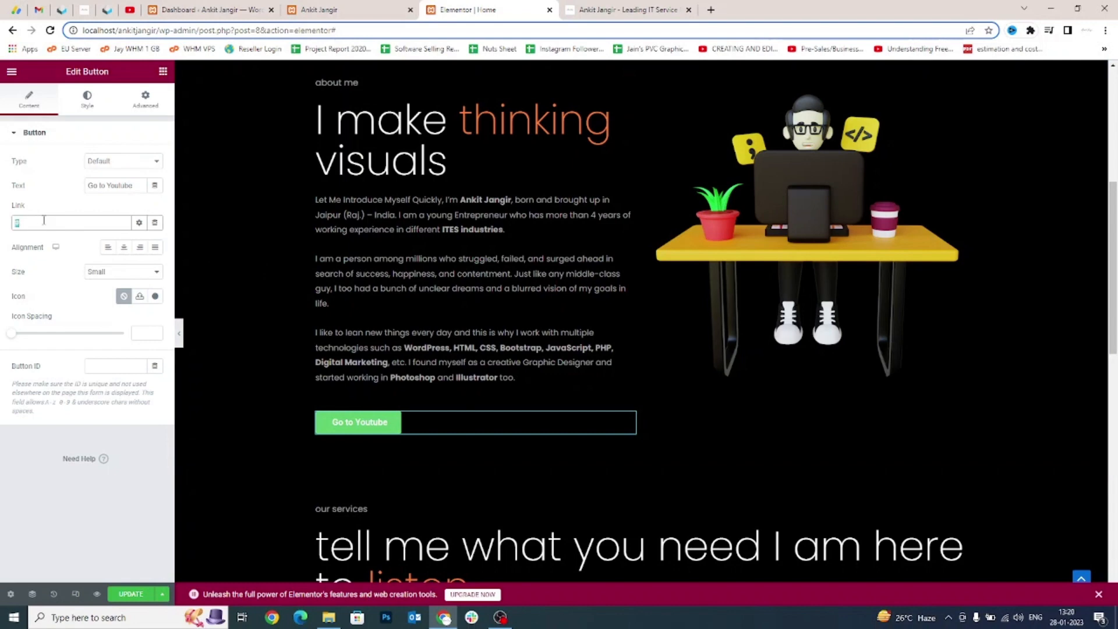
text(ht)
text(tps://youtub)
text(e.com/@an)
text(kitjang)
text(irofficial)
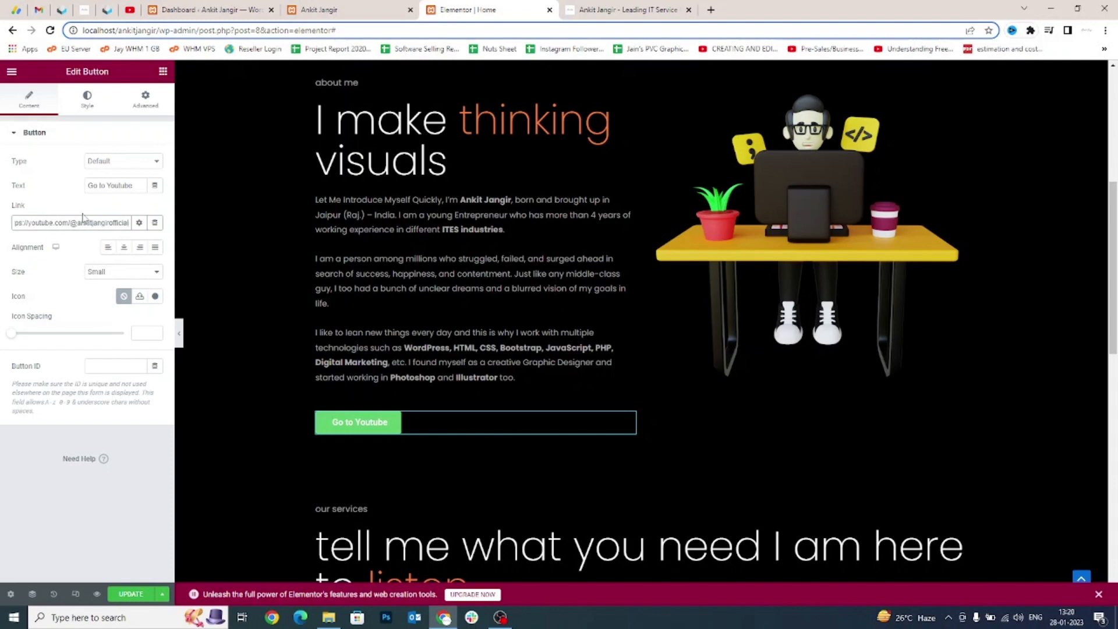
triple_click(50, 227)
triple_click(99, 182)
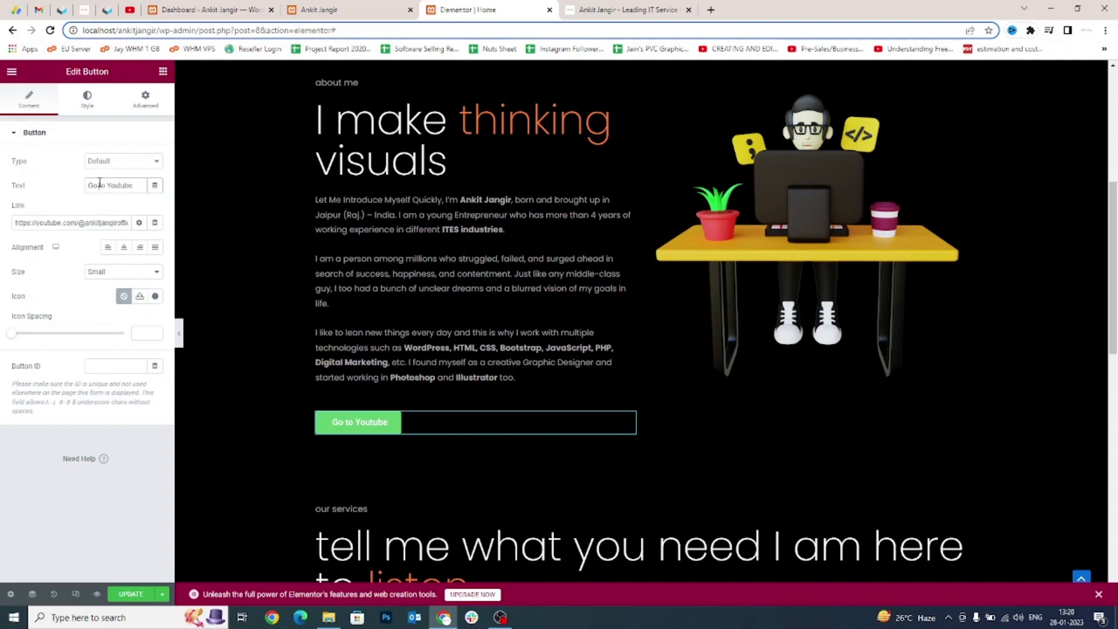
triple_click(90, 224)
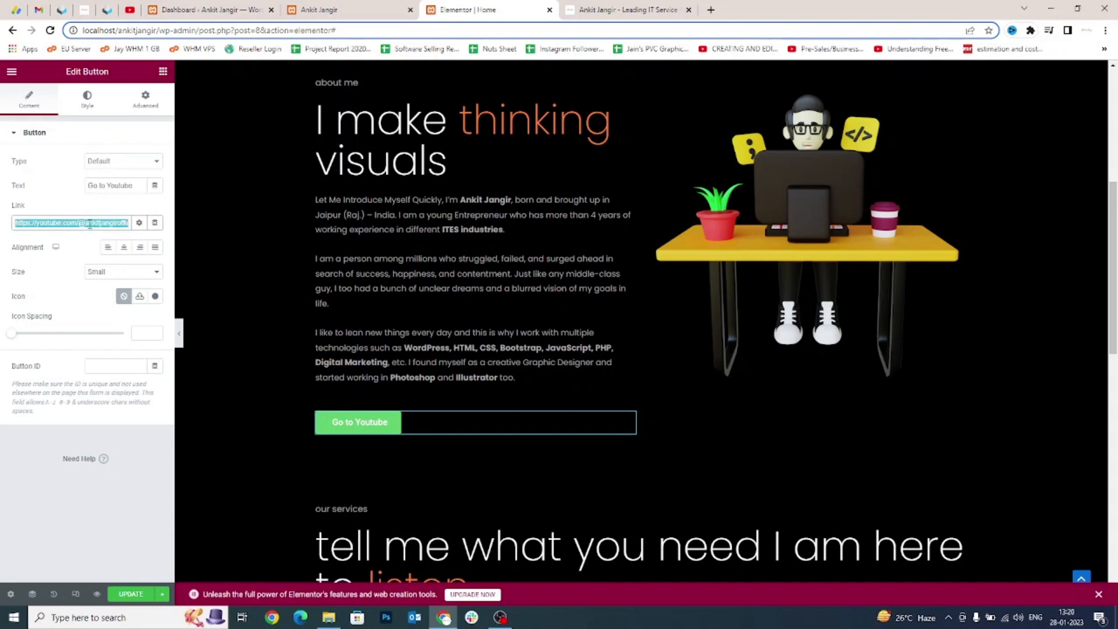
click(90, 224)
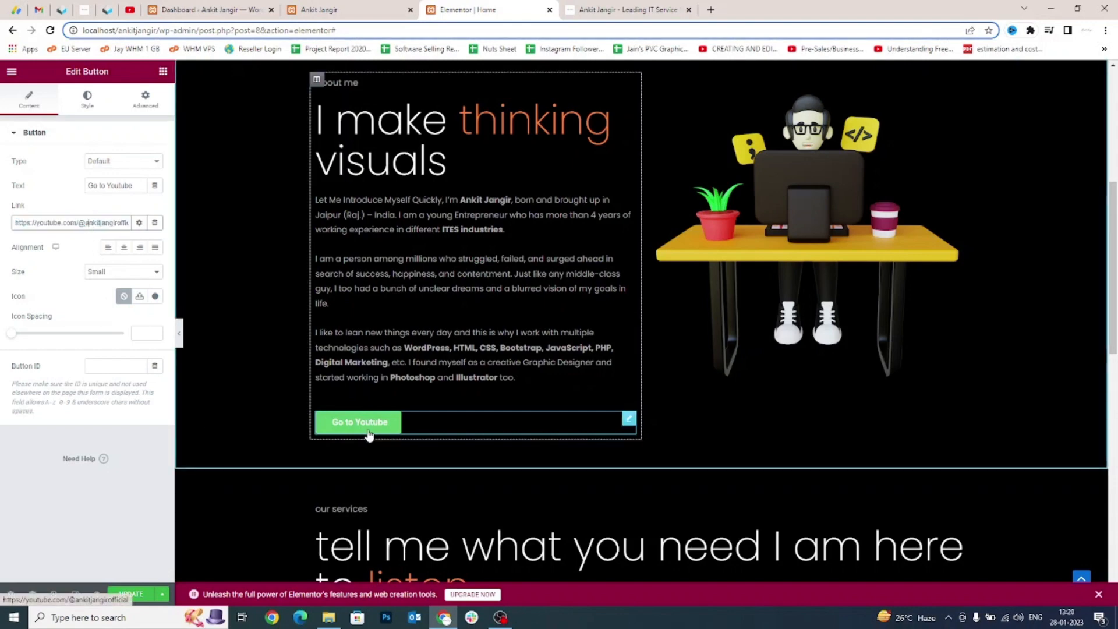
click(613, 5)
click(335, 8)
click(217, 8)
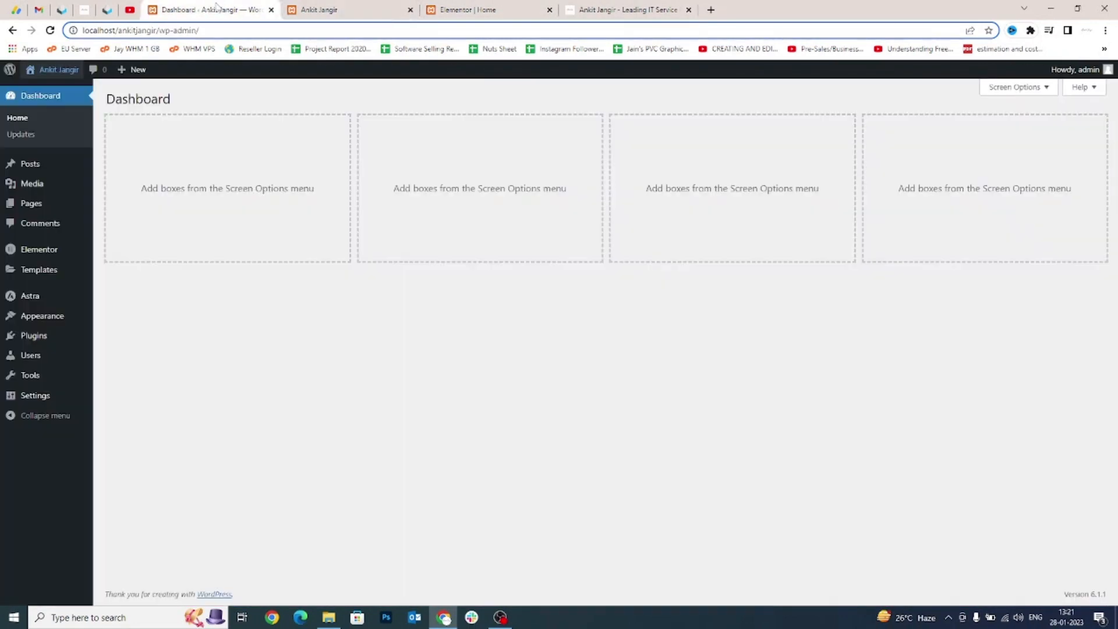
click(466, 10)
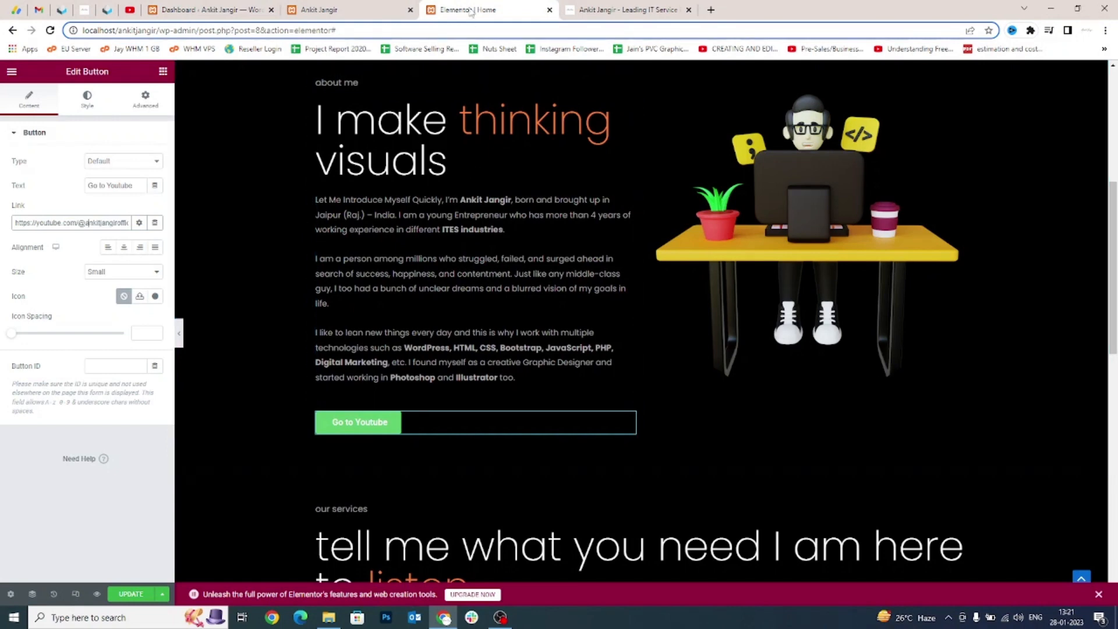
Set the Go to Youtube button's link to open in a new window, and collapse the link options.
click(141, 223)
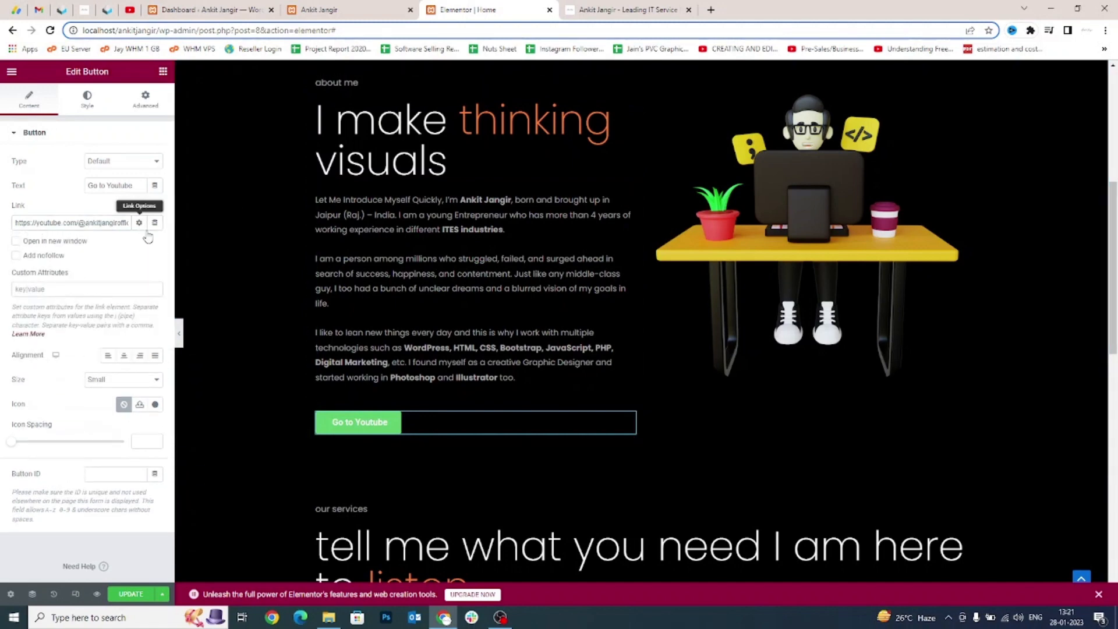
click(16, 241)
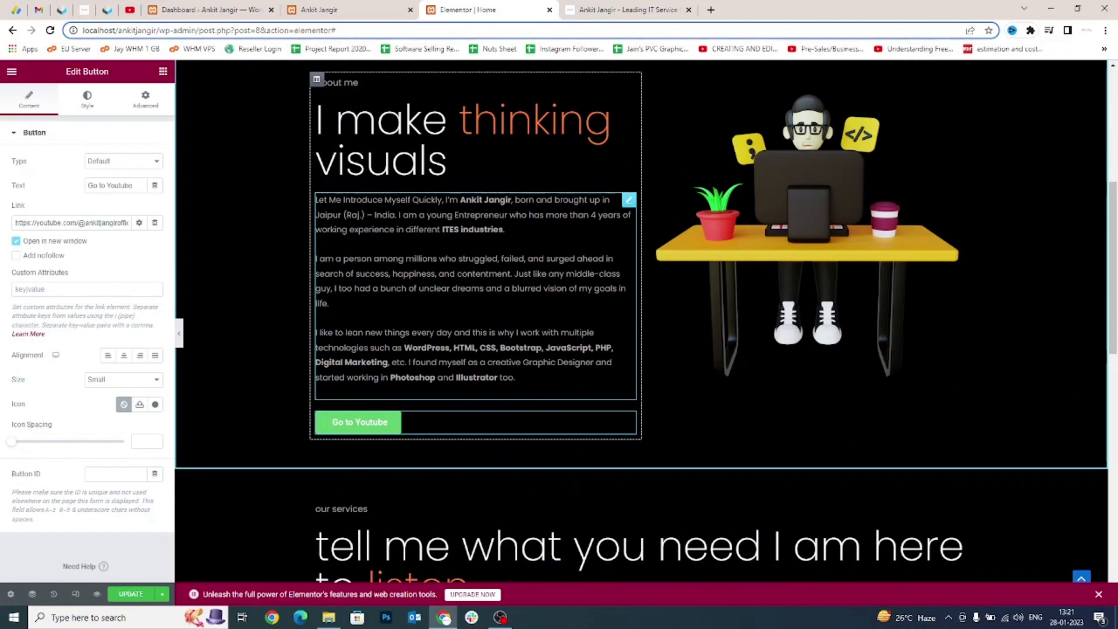
click(139, 224)
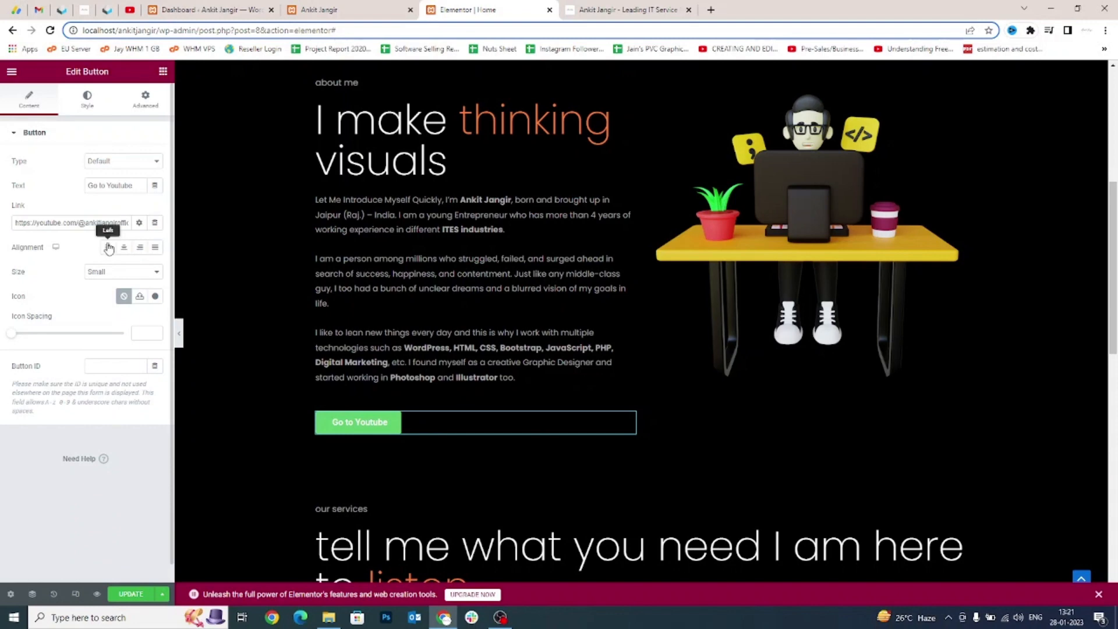
Try the center, right and justified alignments on the Go to Youtube button, and set its alignment to left.
click(122, 250)
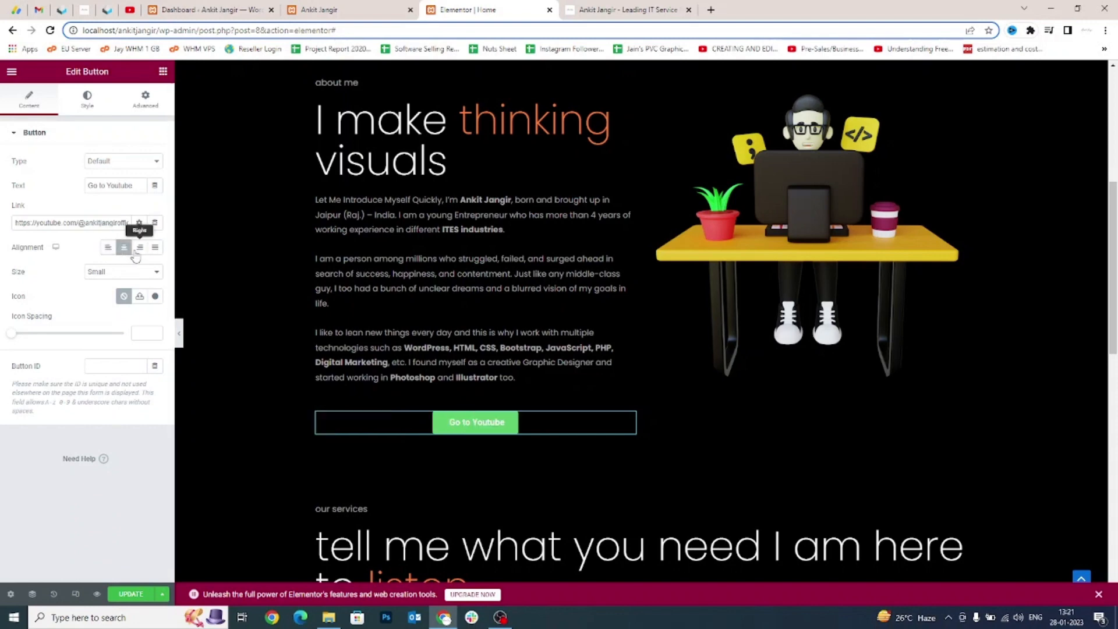
click(139, 248)
click(155, 249)
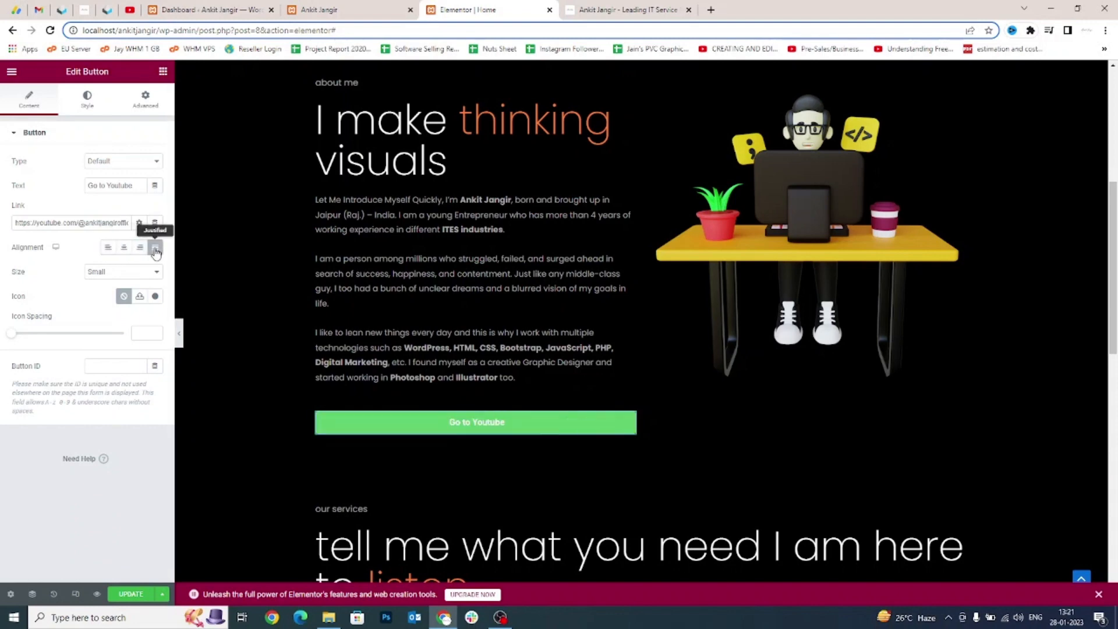
click(105, 249)
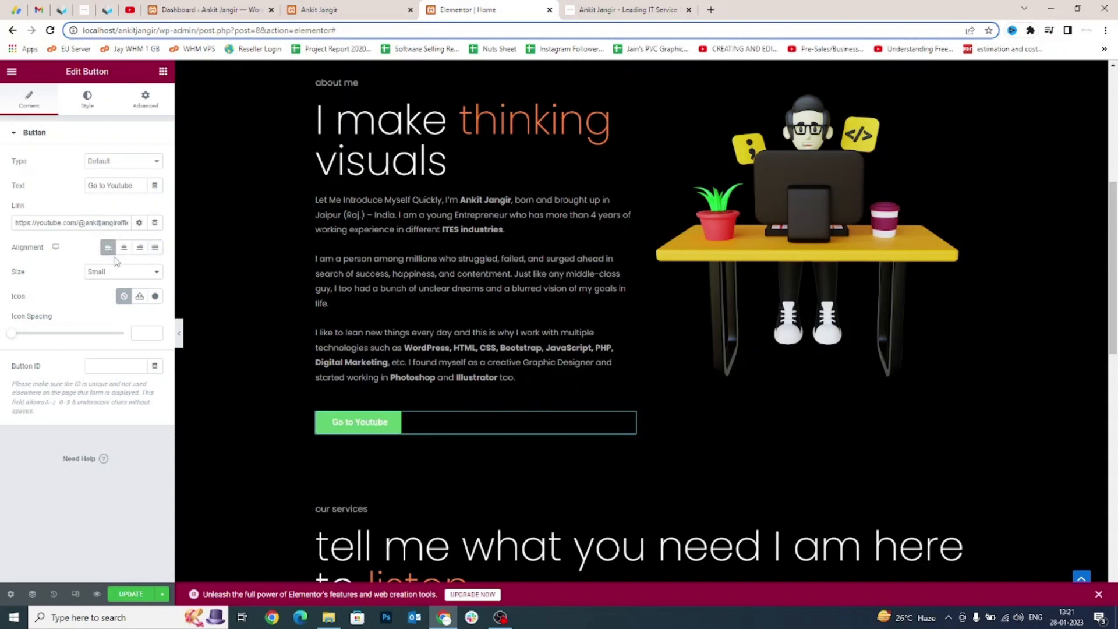
Try the Extra Small and Large sizes on the Go to Youtube button, and return its size to Small.
click(104, 272)
click(102, 284)
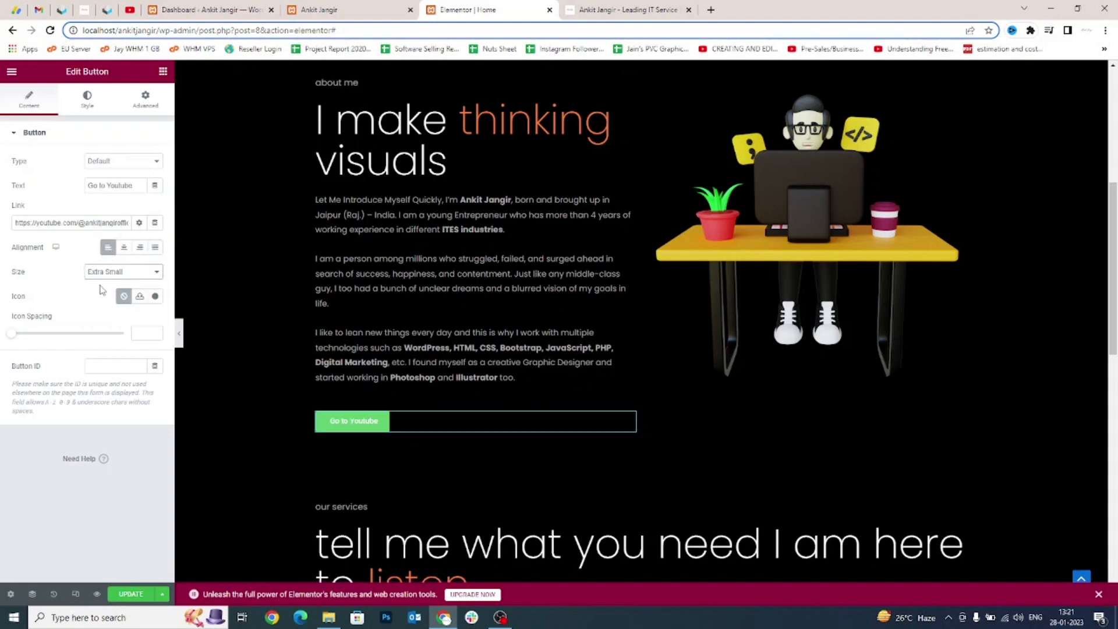
click(99, 271)
click(96, 310)
click(100, 276)
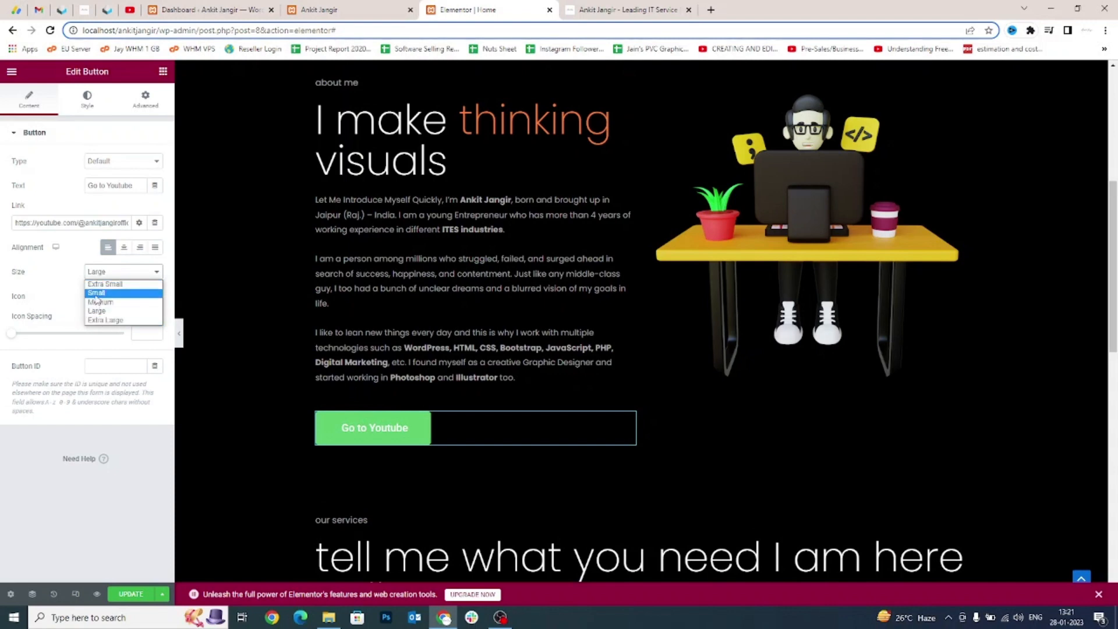
click(97, 293)
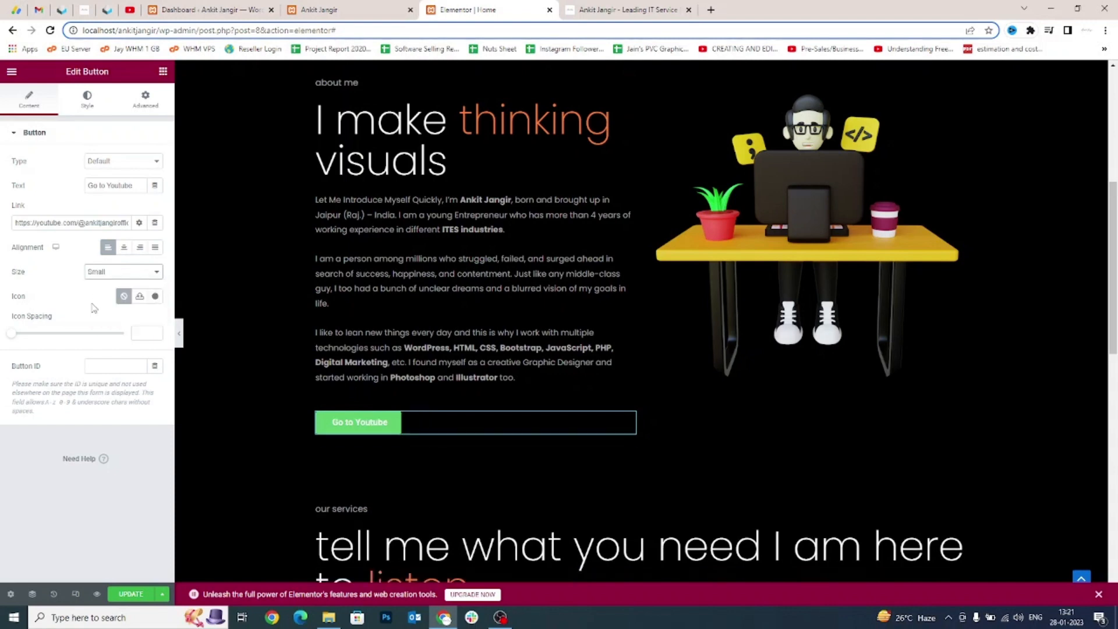
Find the Youtube icon in the icon library by filtering for "yo", and insert it into the Go to Youtube button.
click(154, 295)
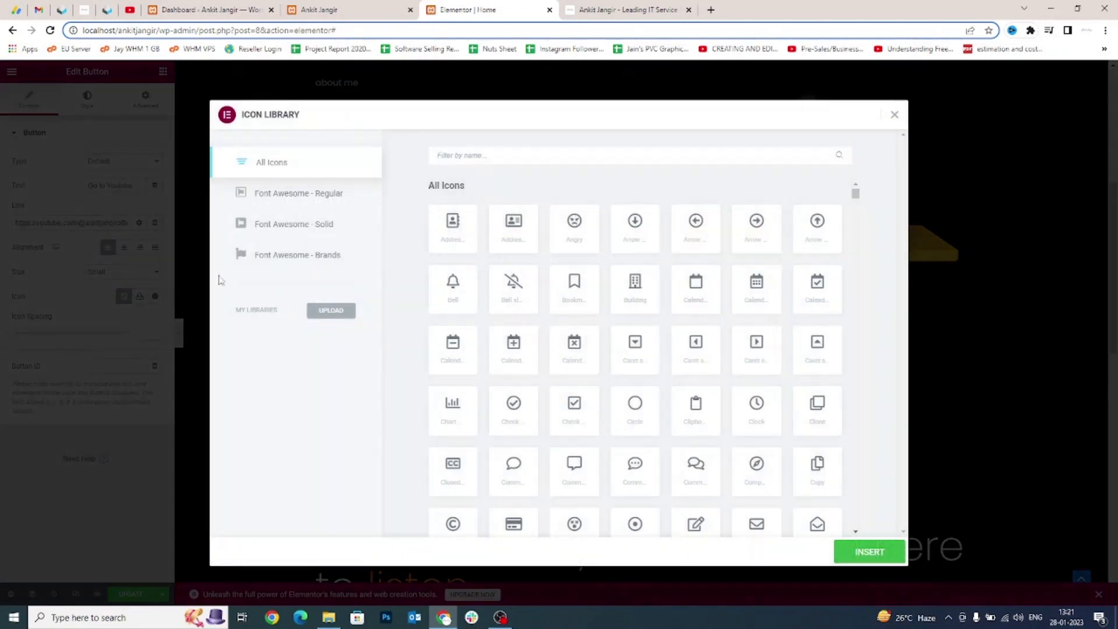
click(533, 158)
text(yo)
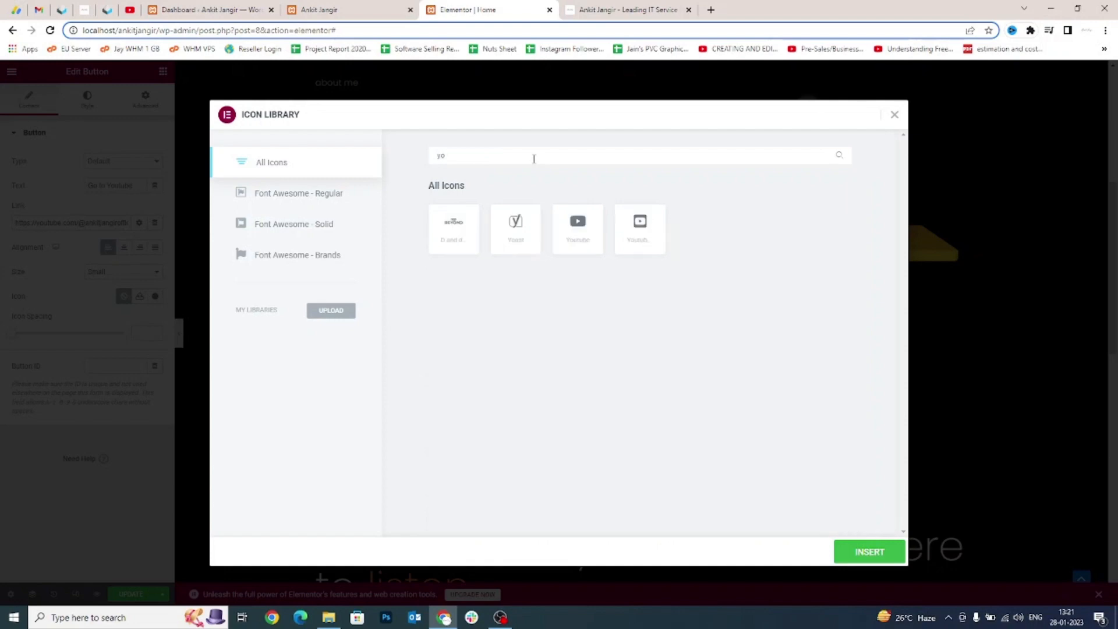
click(577, 228)
click(854, 558)
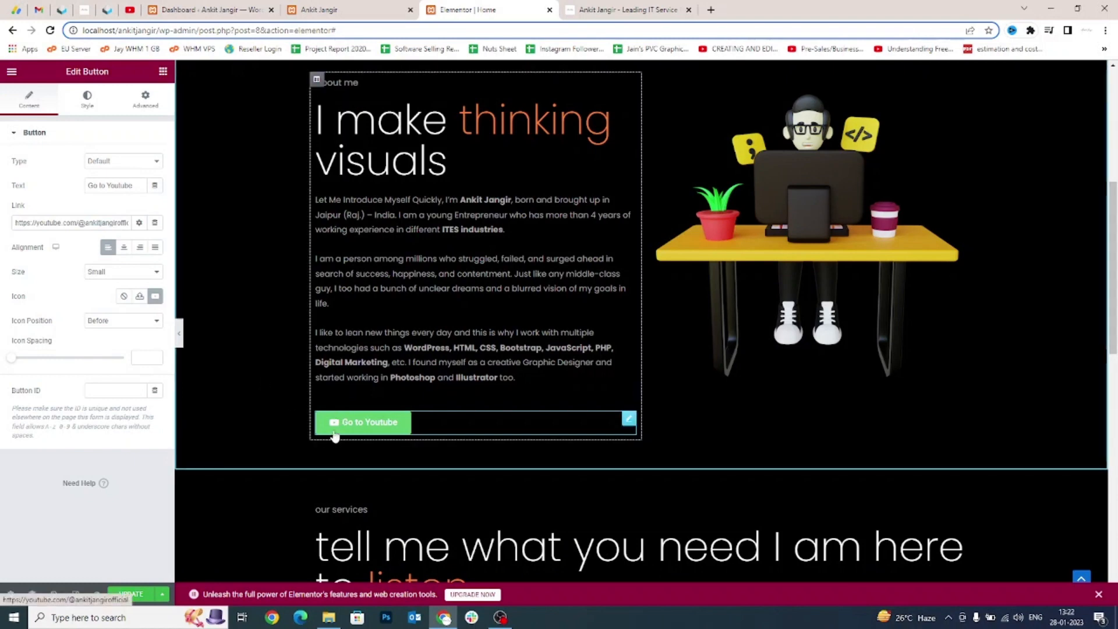
drag(55, 321, 11, 320)
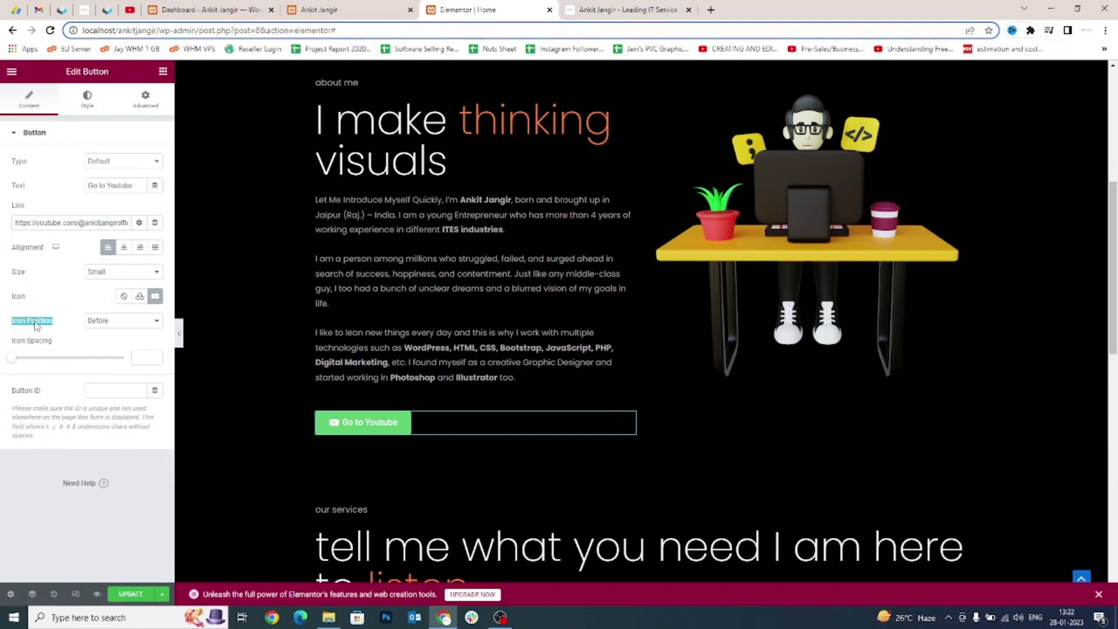
Place the Go to Youtube button's icon after the text, with an icon spacing of 20.
click(108, 326)
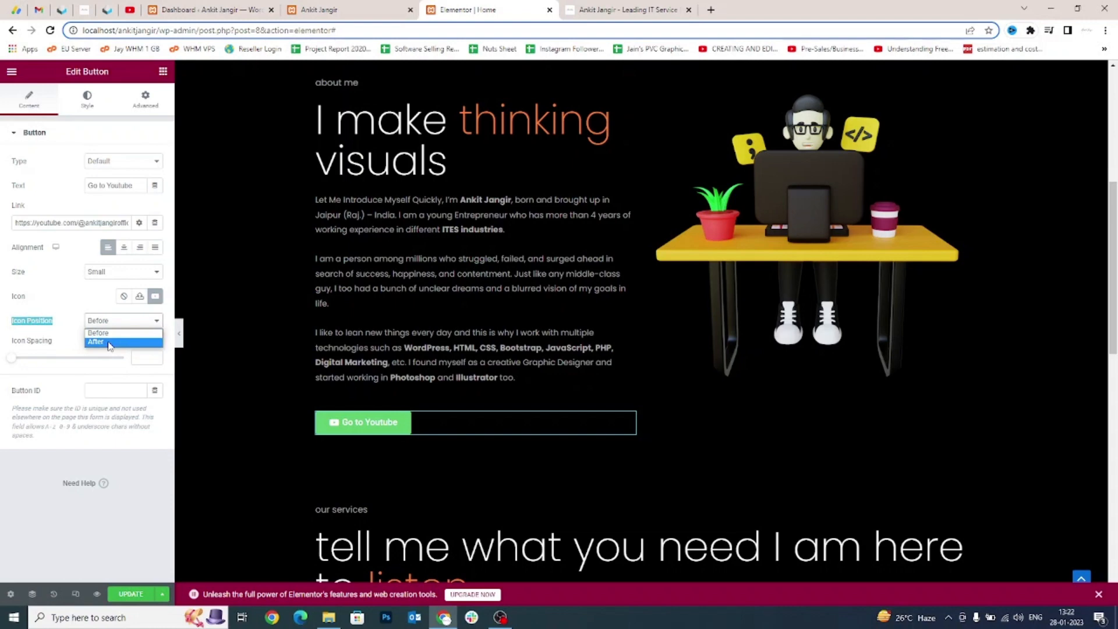
click(109, 343)
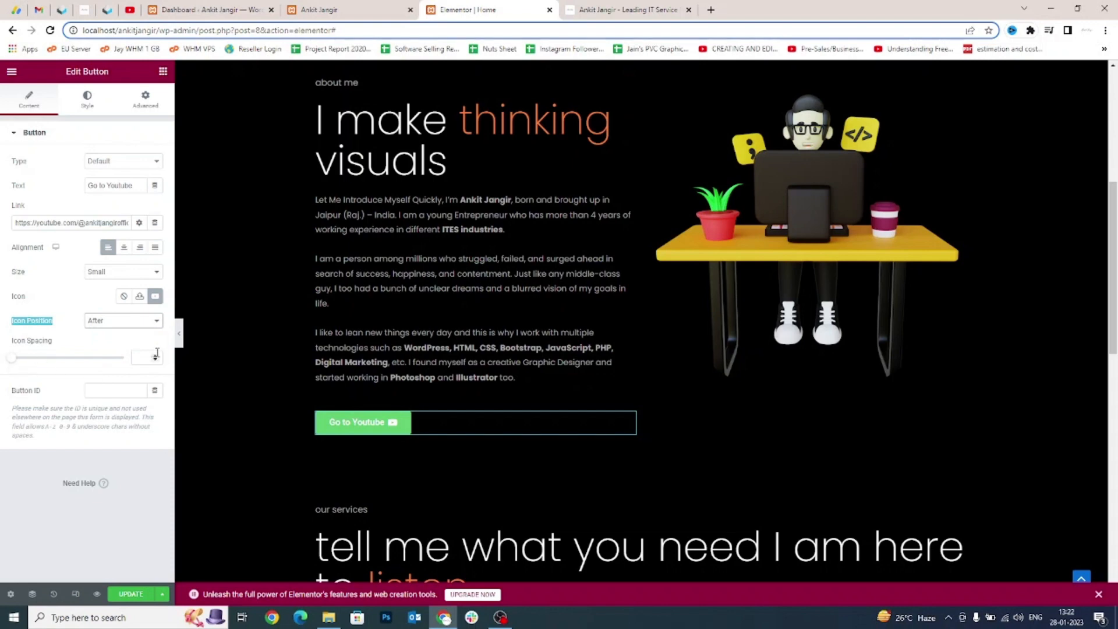
click(140, 361)
text(20)
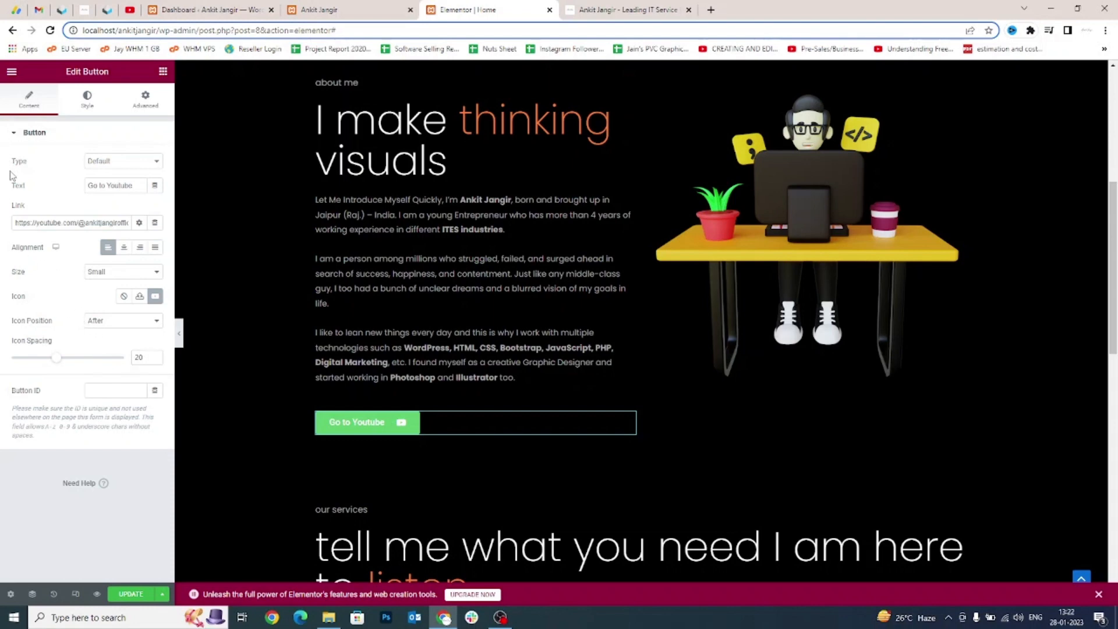
drag(12, 175, 102, 371)
click(2, 315)
Copy the orange color code FF7C3B from the title code of the "I make thinking visuals" heading.
click(86, 99)
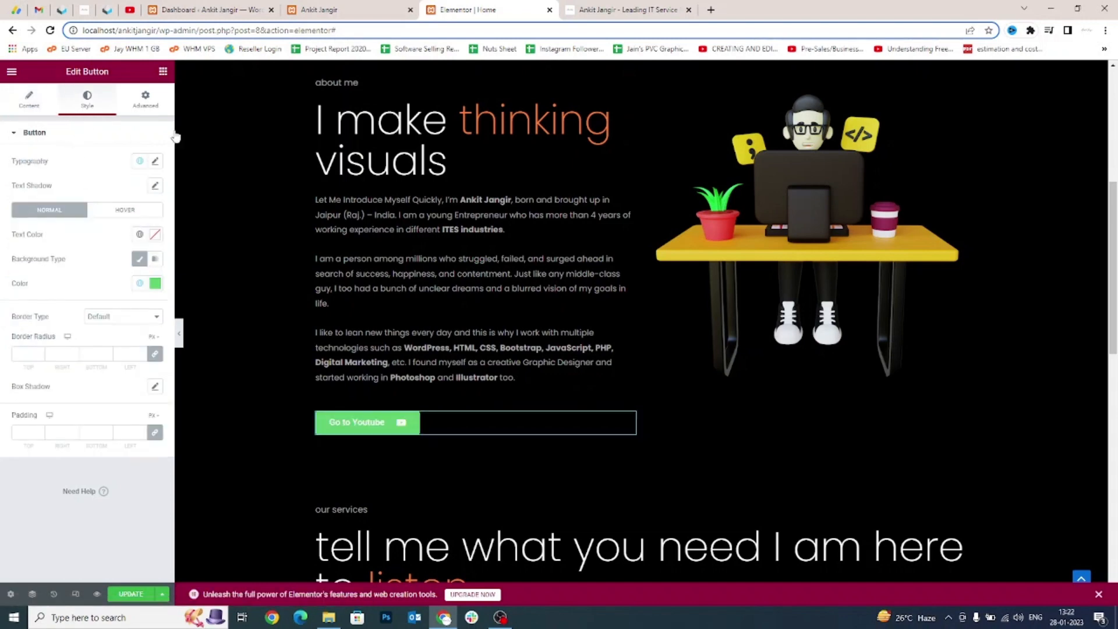
click(483, 157)
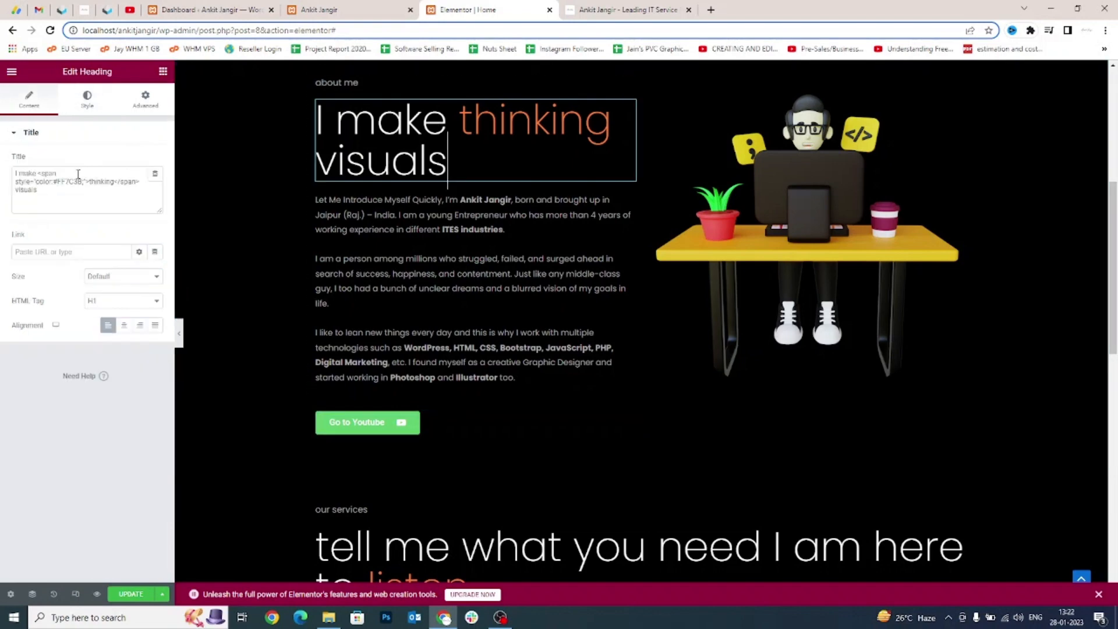
click(61, 183)
double_click(61, 182)
key(ctrl+c)
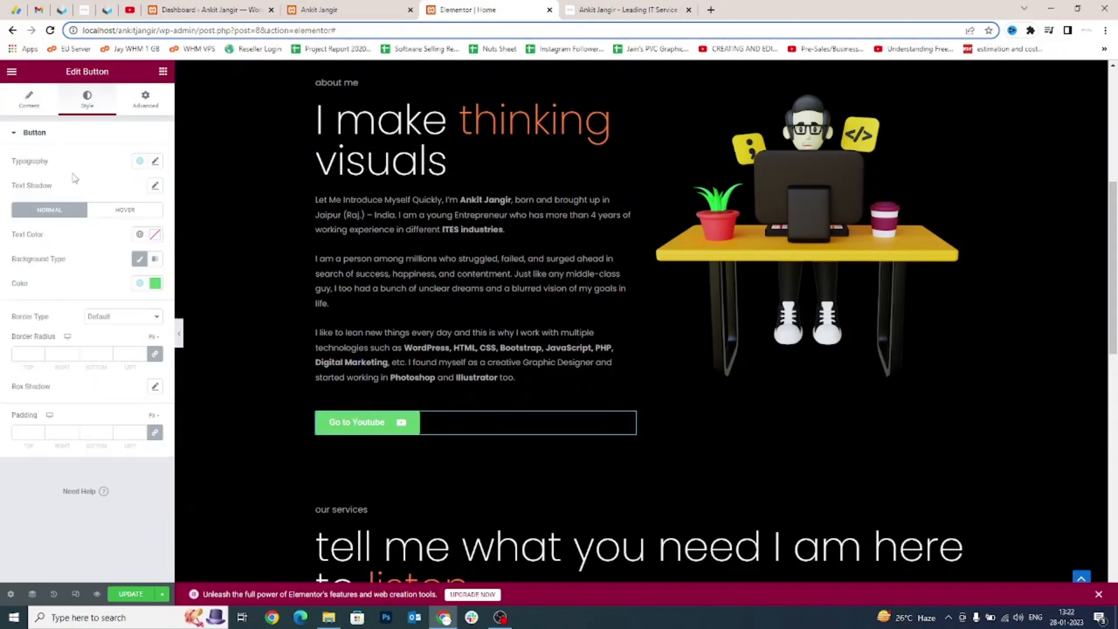
Set the Go to Youtube button's typography to Poppins, size 14 px, weight 400 (Normal).
click(156, 162)
click(113, 216)
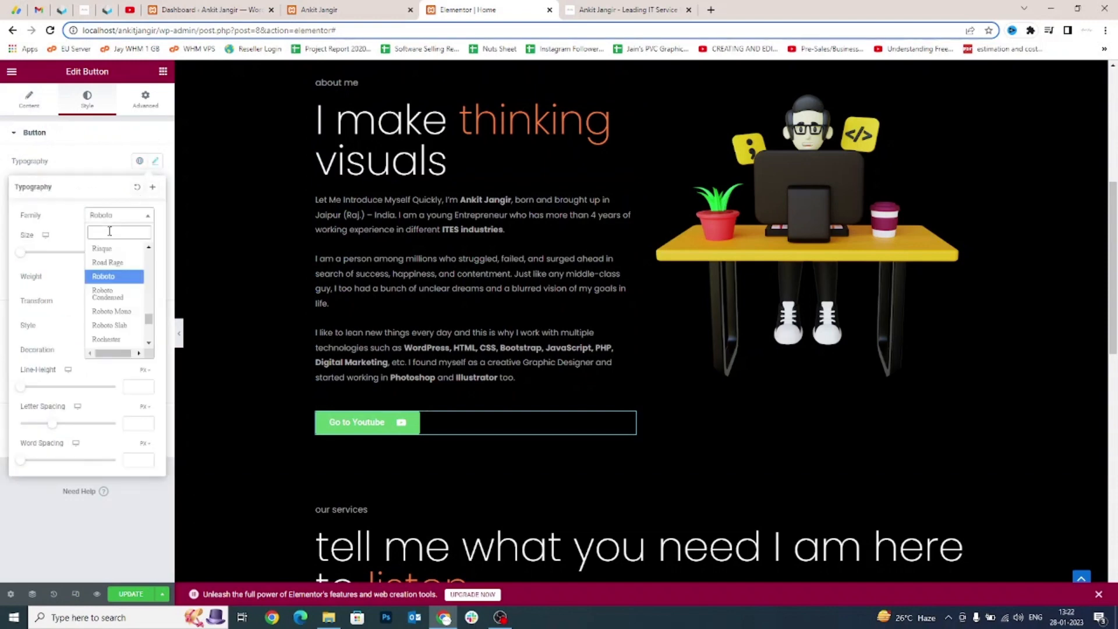
text(poppins)
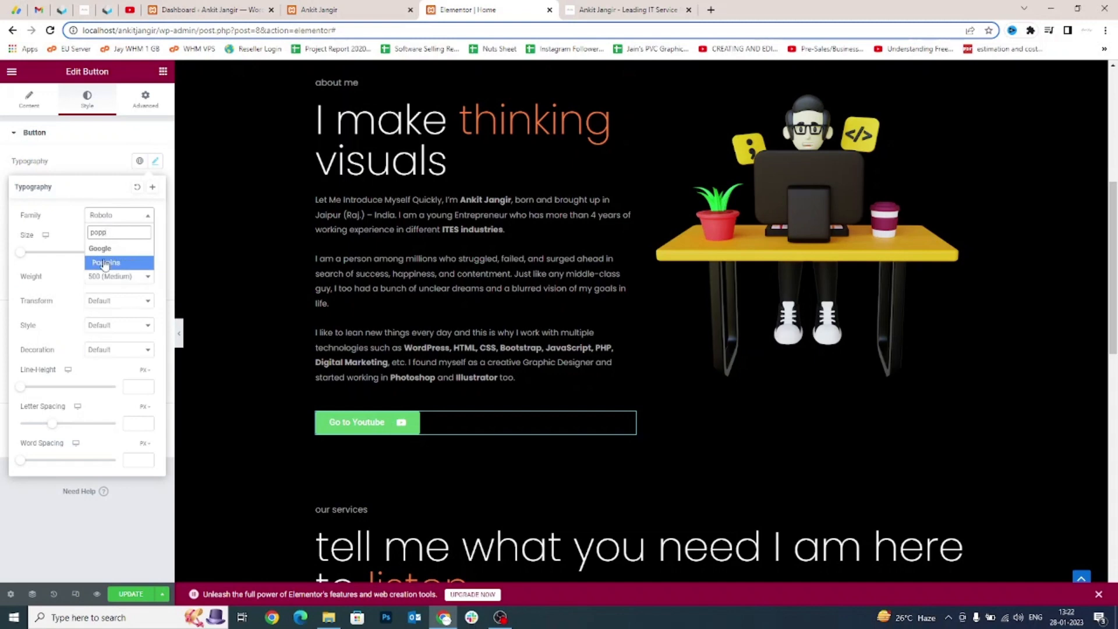
click(106, 260)
click(132, 253)
text(14)
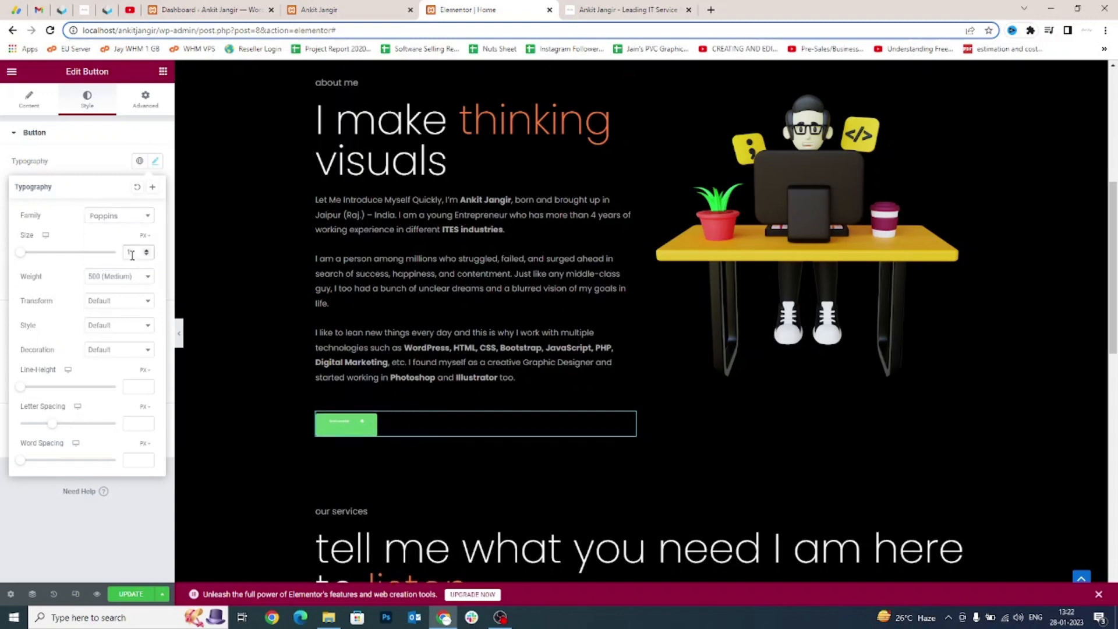
click(103, 278)
click(97, 318)
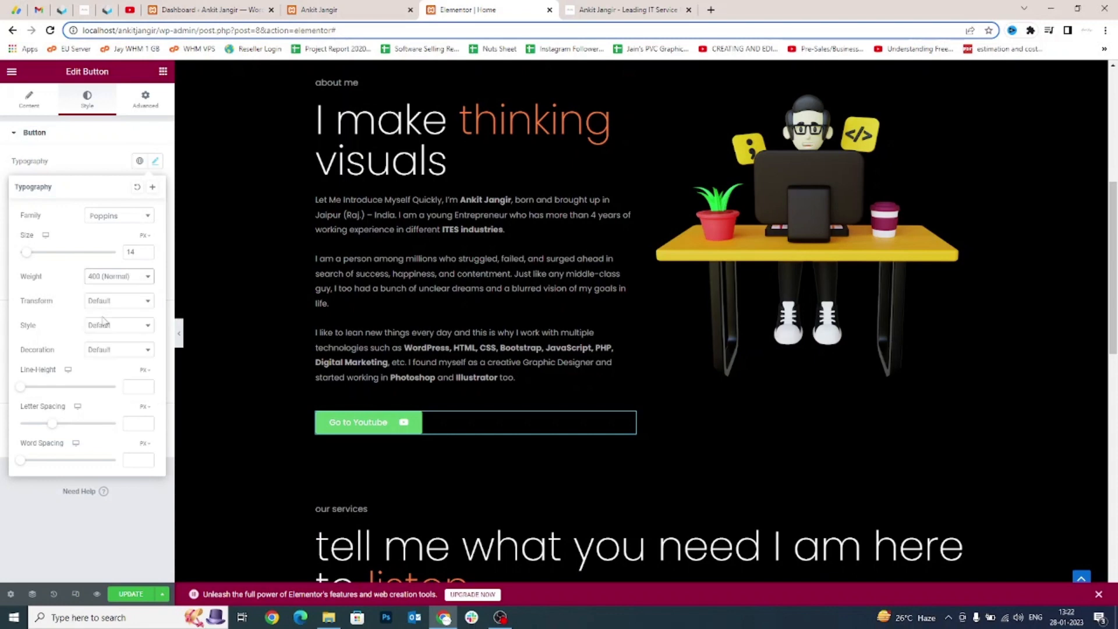
click(73, 165)
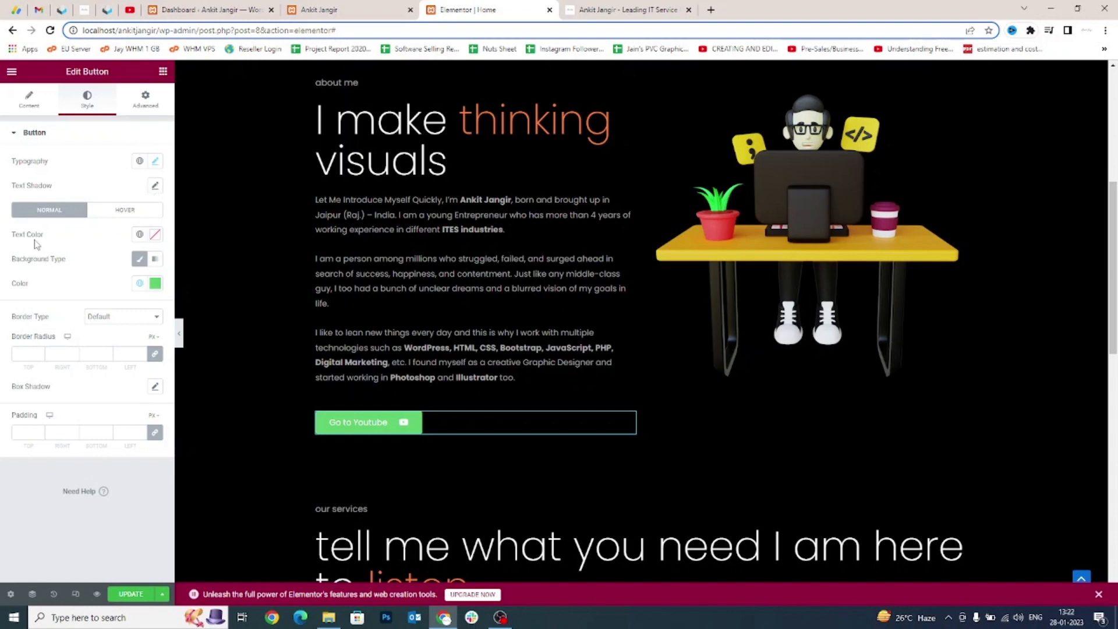
Set the Go to Youtube button's normal text color to white and its background color to the copied FF7C3B.
drag(19, 237, 149, 237)
click(154, 235)
click(7, 247)
click(139, 258)
click(139, 258)
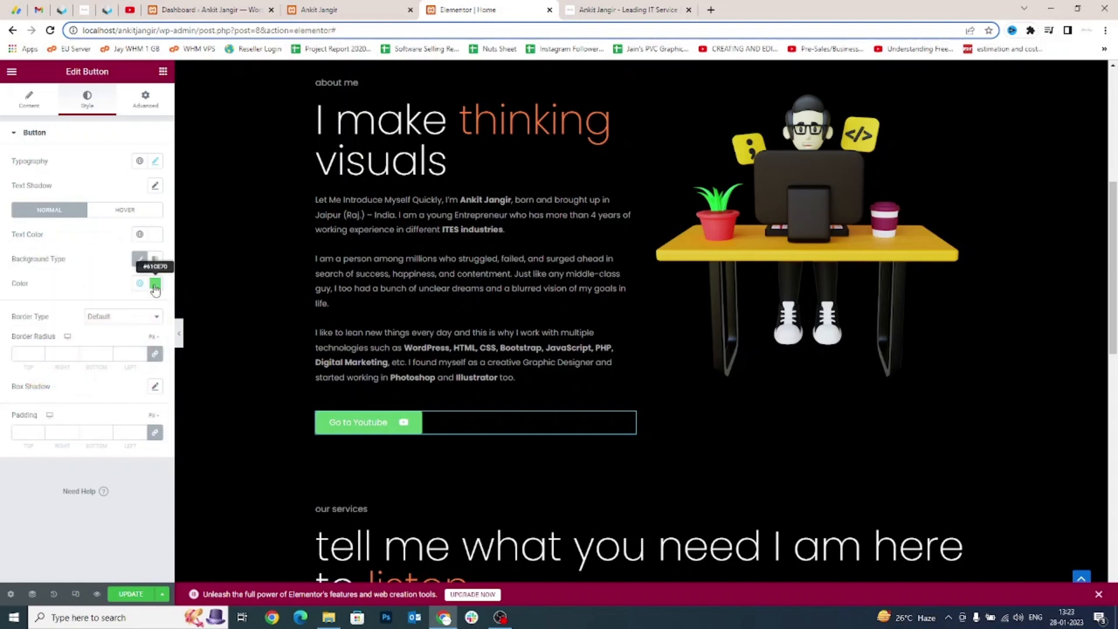
click(155, 289)
key(ctrl+v)
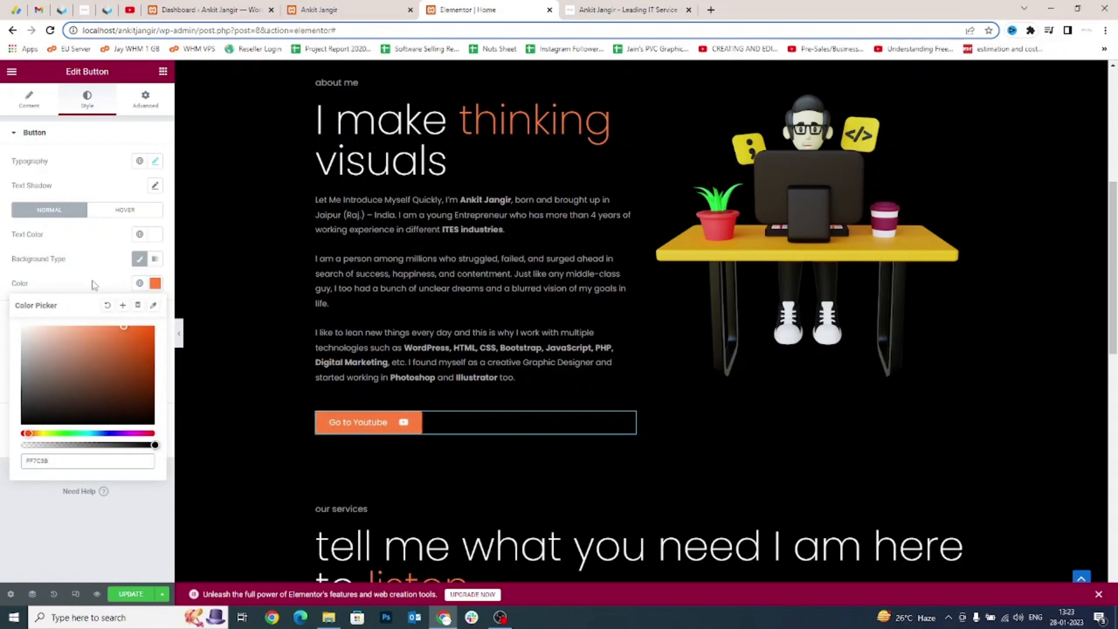
click(93, 285)
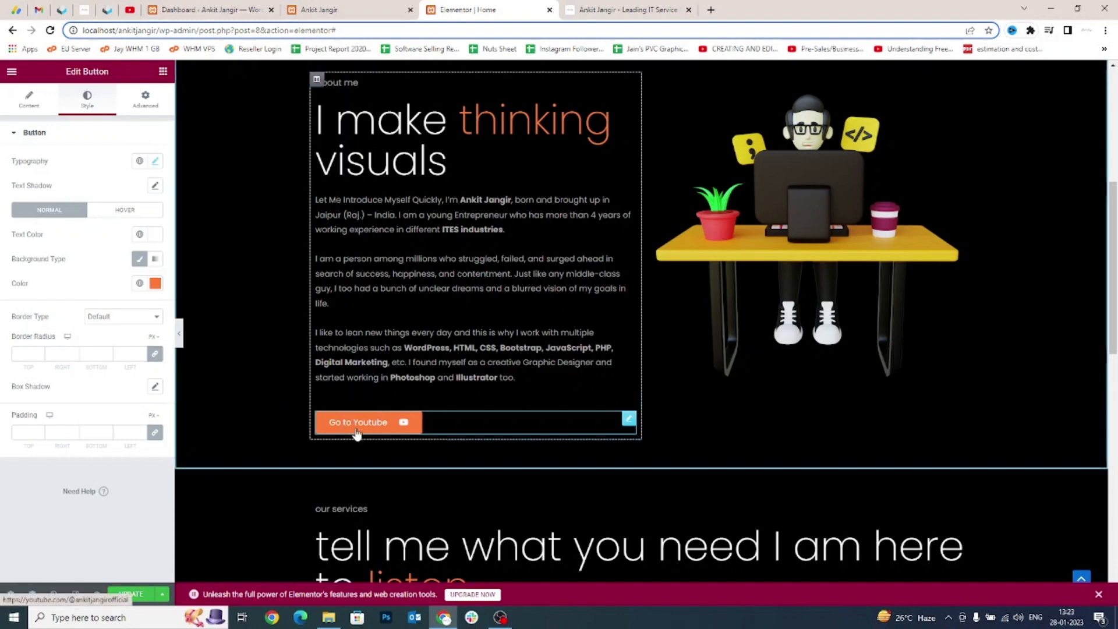
Set the Go to Youtube button's hover text color to the copied orange and its hover background color to FFFFFF.
click(106, 211)
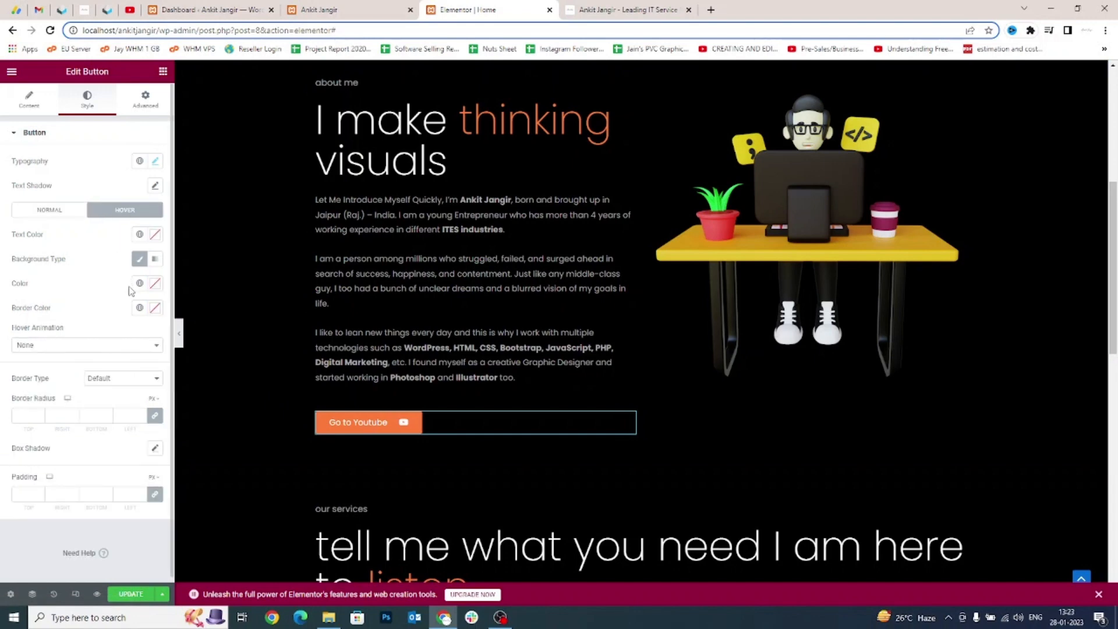
click(155, 234)
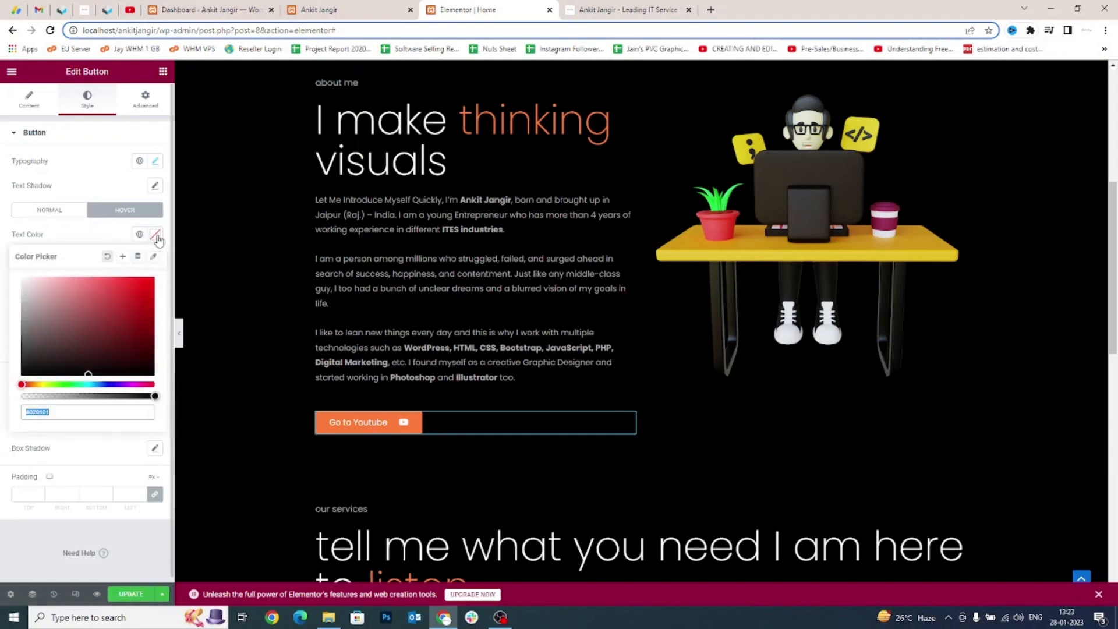
click(102, 239)
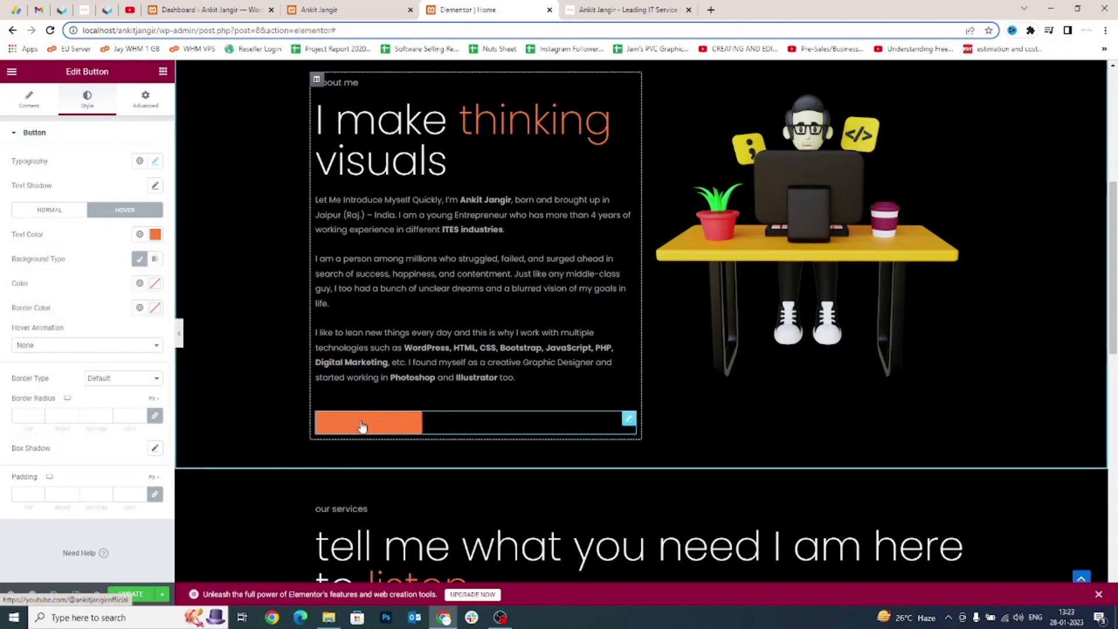
click(156, 285)
key(ctrl+v)
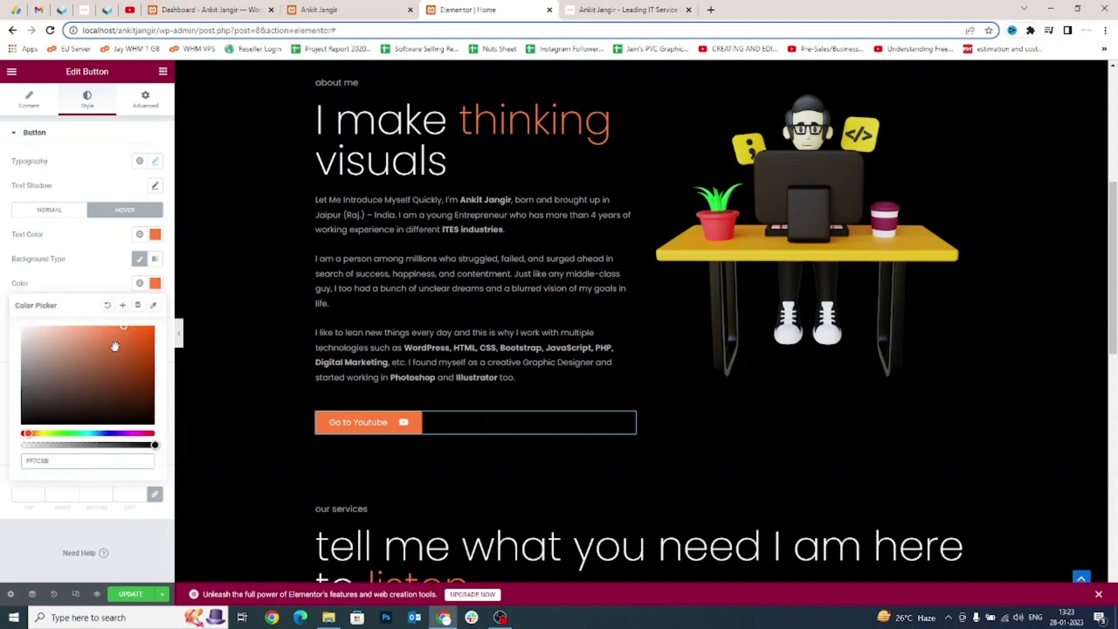
click(52, 327)
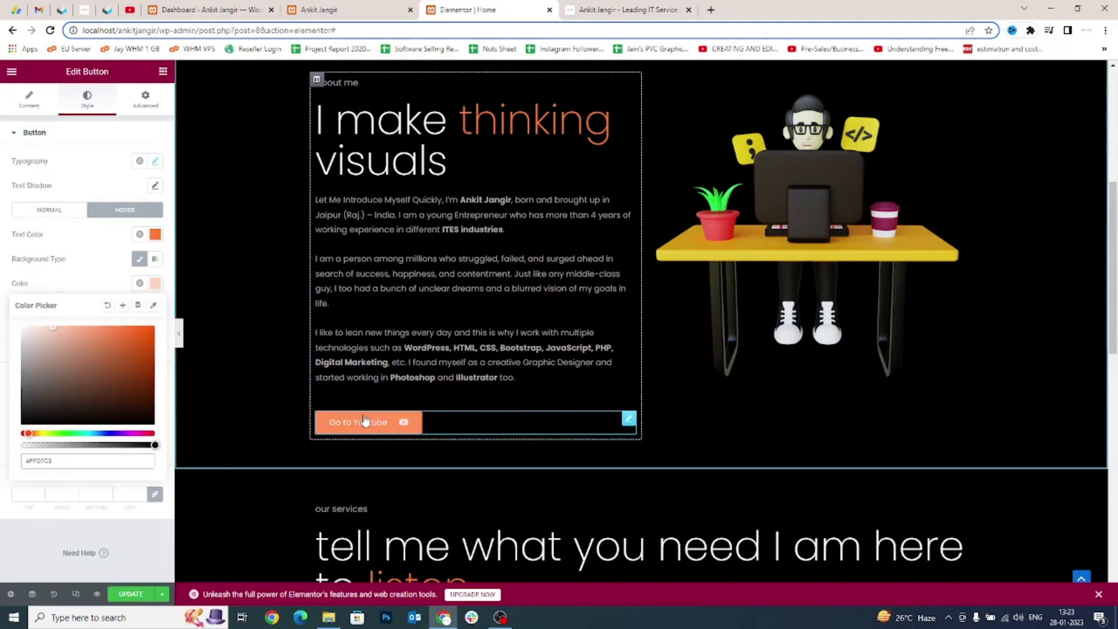
drag(53, 328, 2, 268)
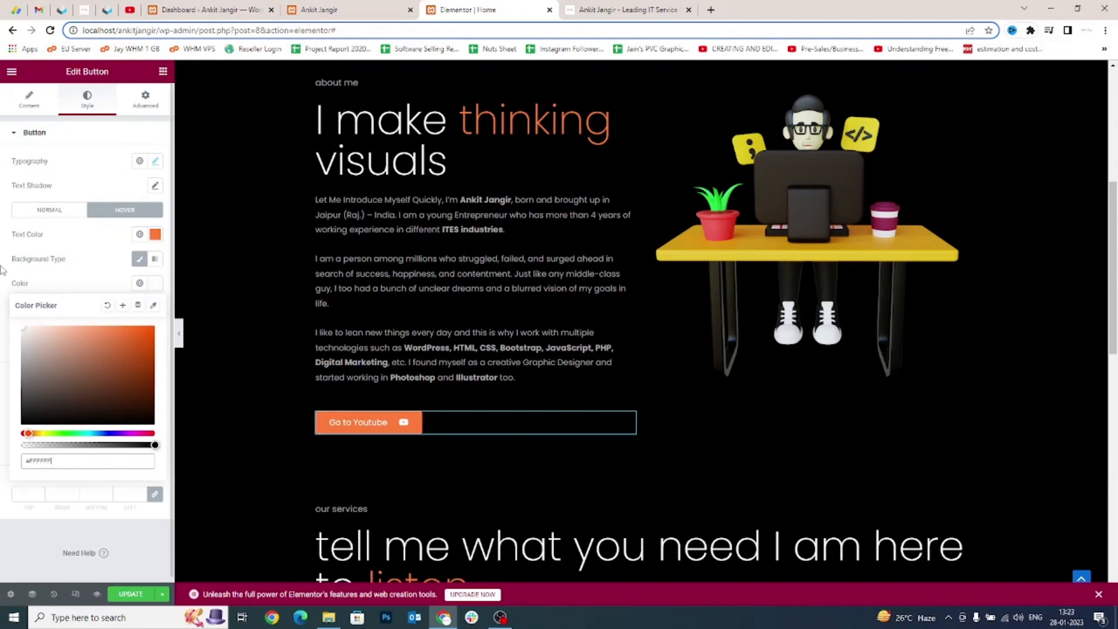
click(50, 258)
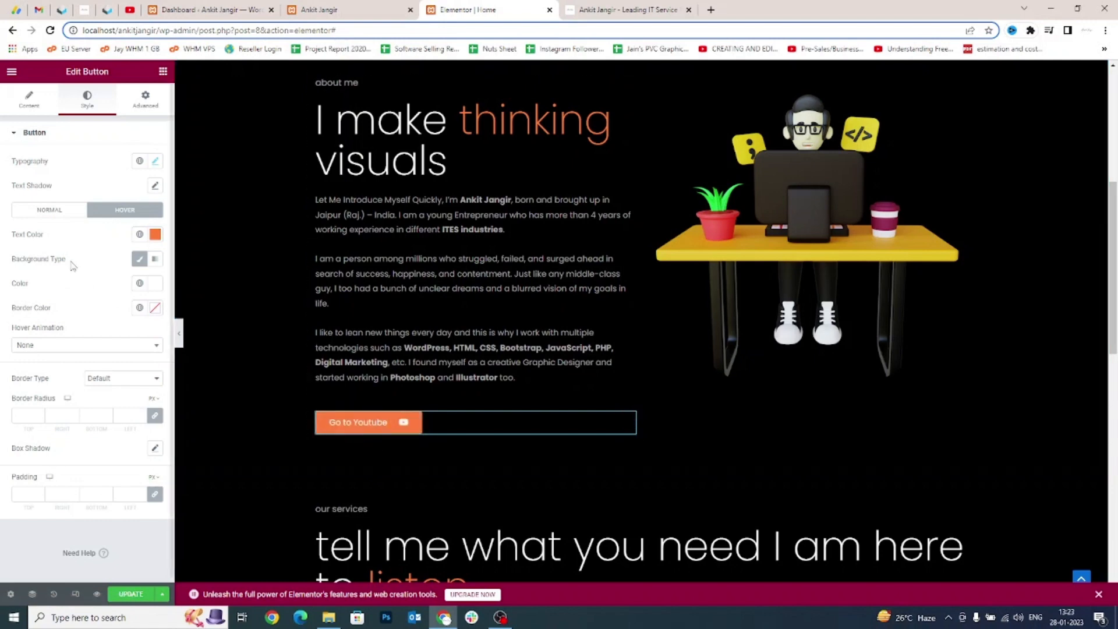
Give the Go to Youtube button a border radius of 2 px and unlinked padding of 10 top, 40 right, 10 bottom and 40 left.
click(52, 214)
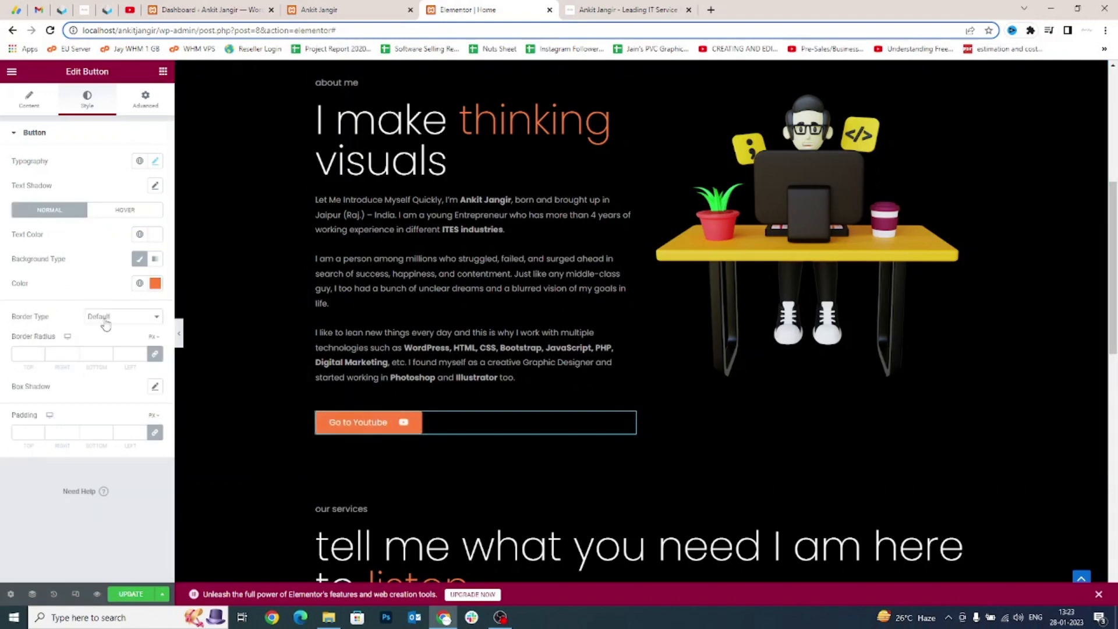
click(23, 354)
click(155, 432)
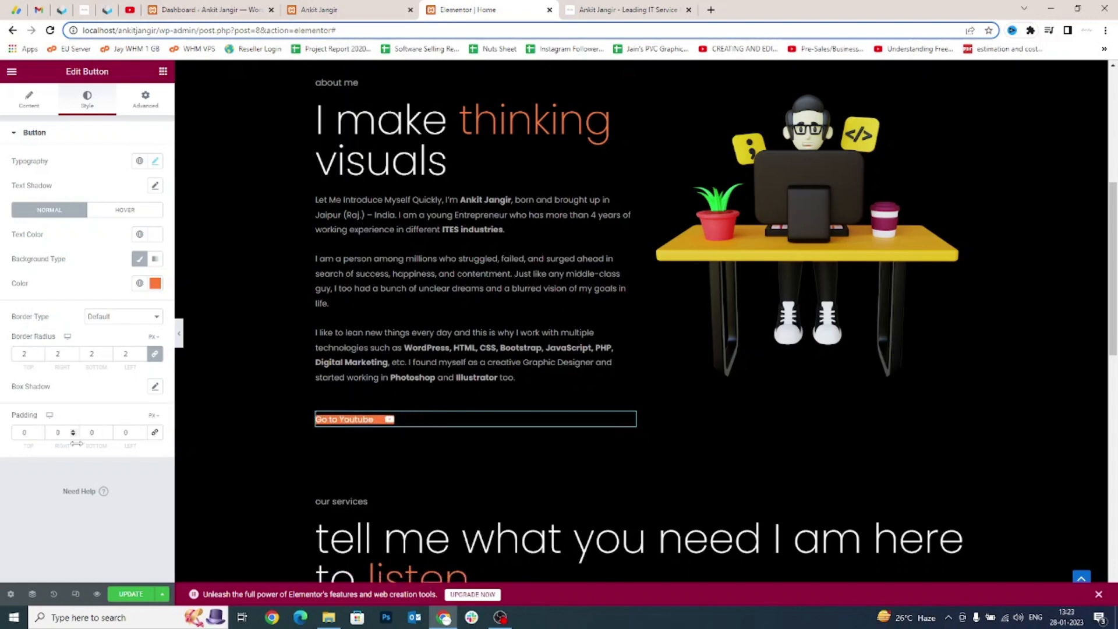
click(20, 433)
text(1)
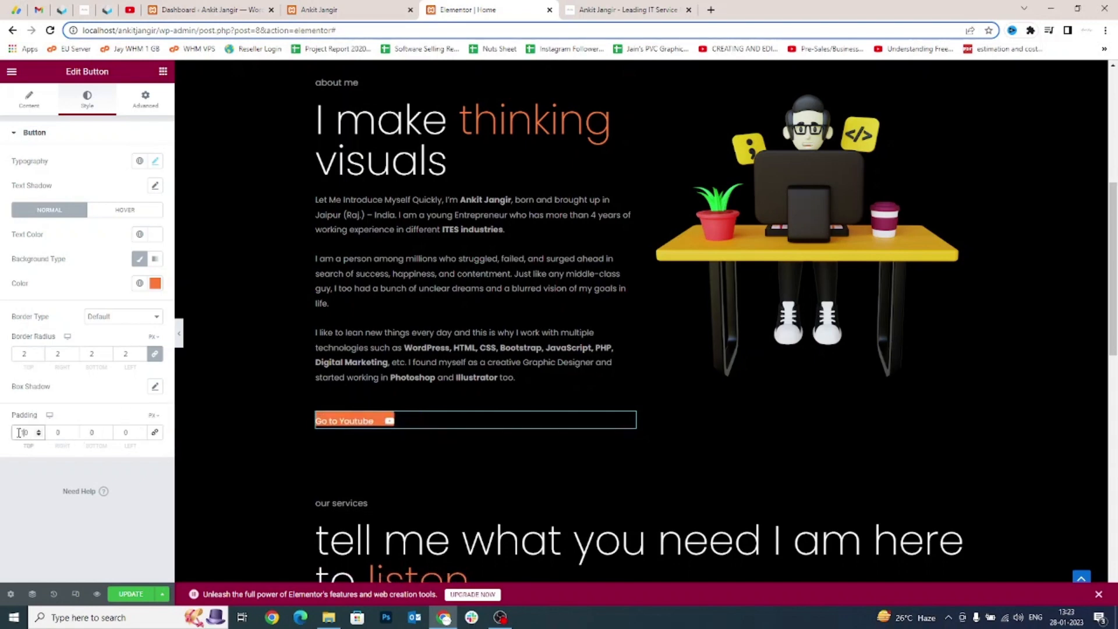
key(Tab)
text(40)
key(Tab)
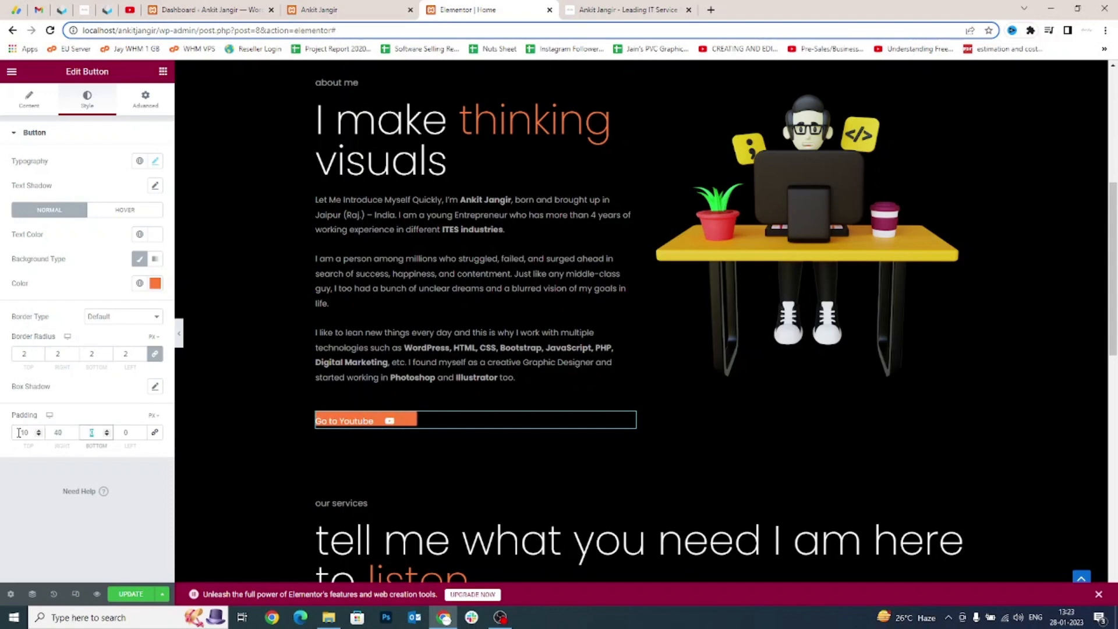
text(10)
key(Tab)
text(40)
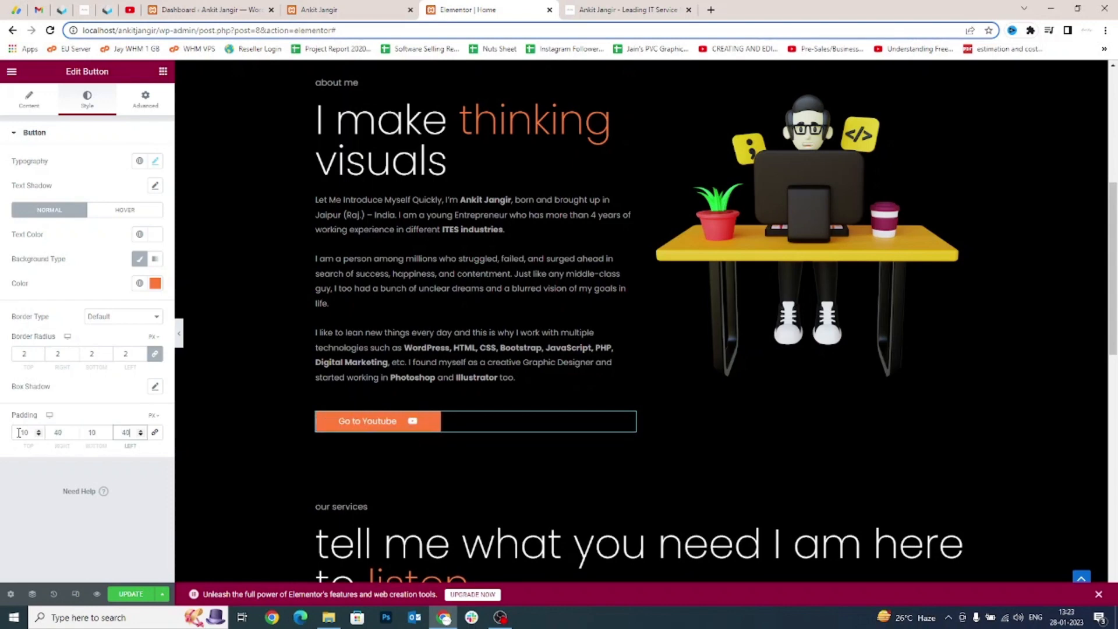
Set the Go to Youtube button's bottom and top padding to 15 px each.
key(shift+Tab)
text(15)
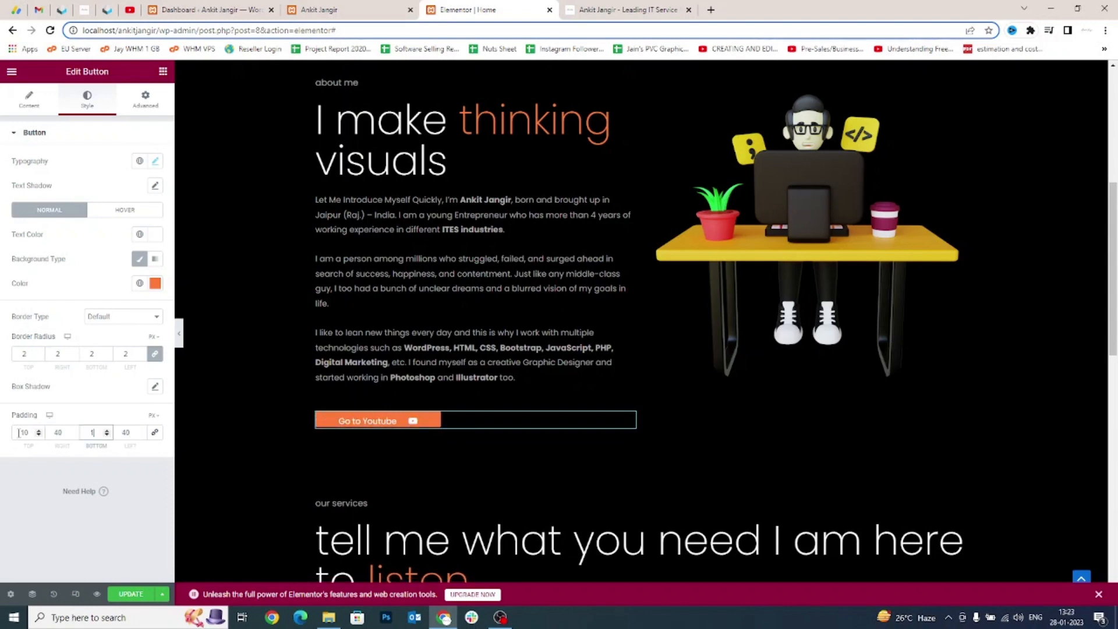
key(shift+Tab)
key(shift+Tab)
text(15)
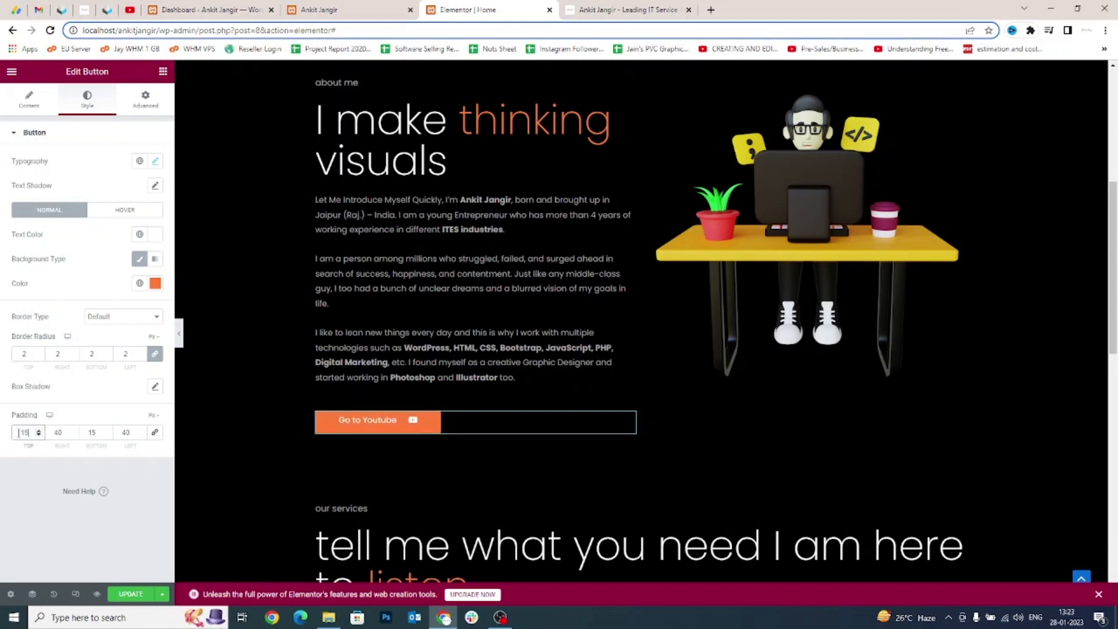
click(1, 381)
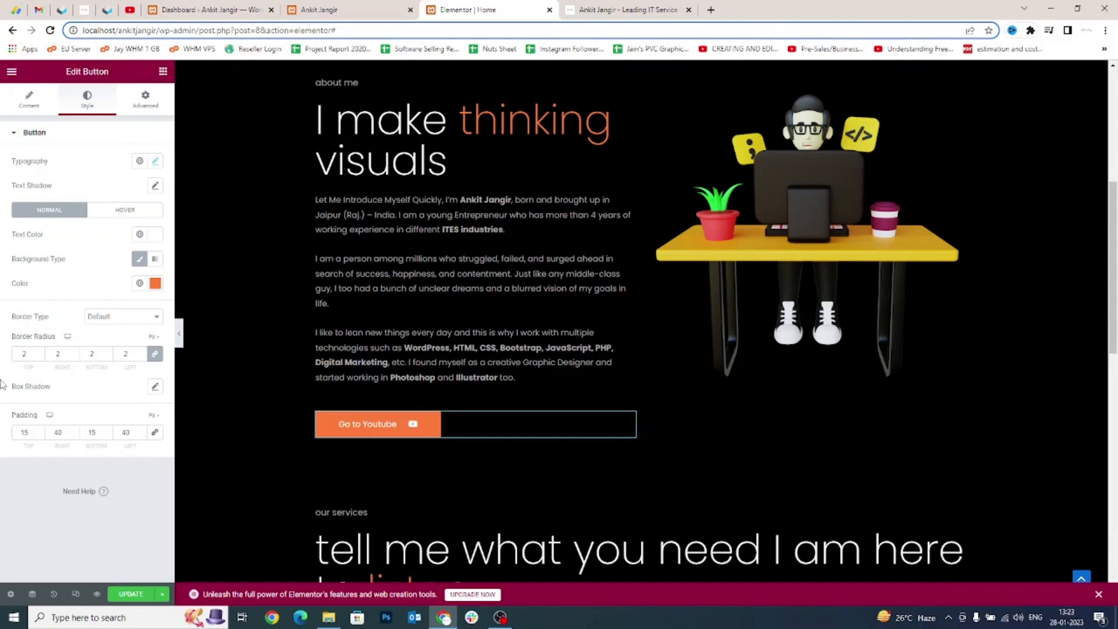
Update the home page, reload the local site and check the Go to Youtube button in the about me section.
click(133, 594)
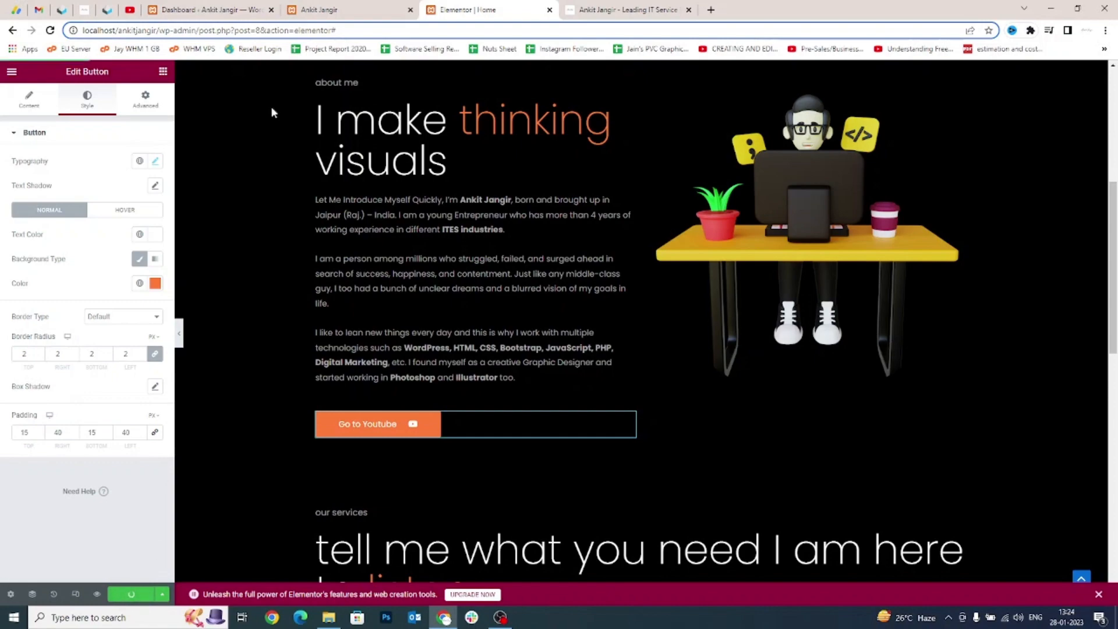
click(311, 8)
key(F5)
scroll(140, 232, up, 10)
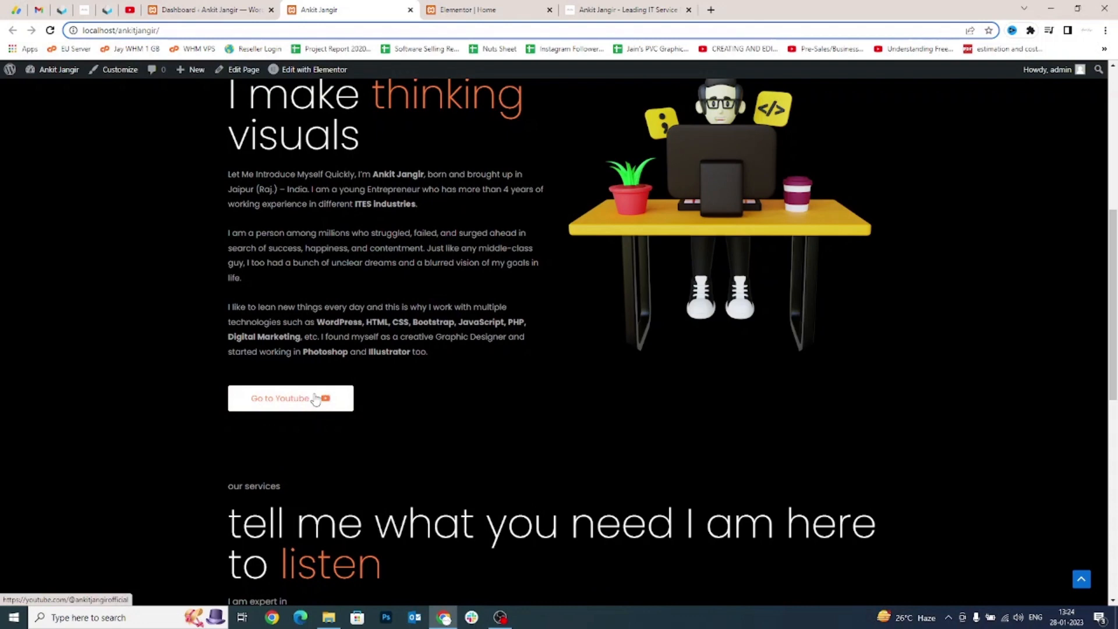
scroll(315, 400, up, 2)
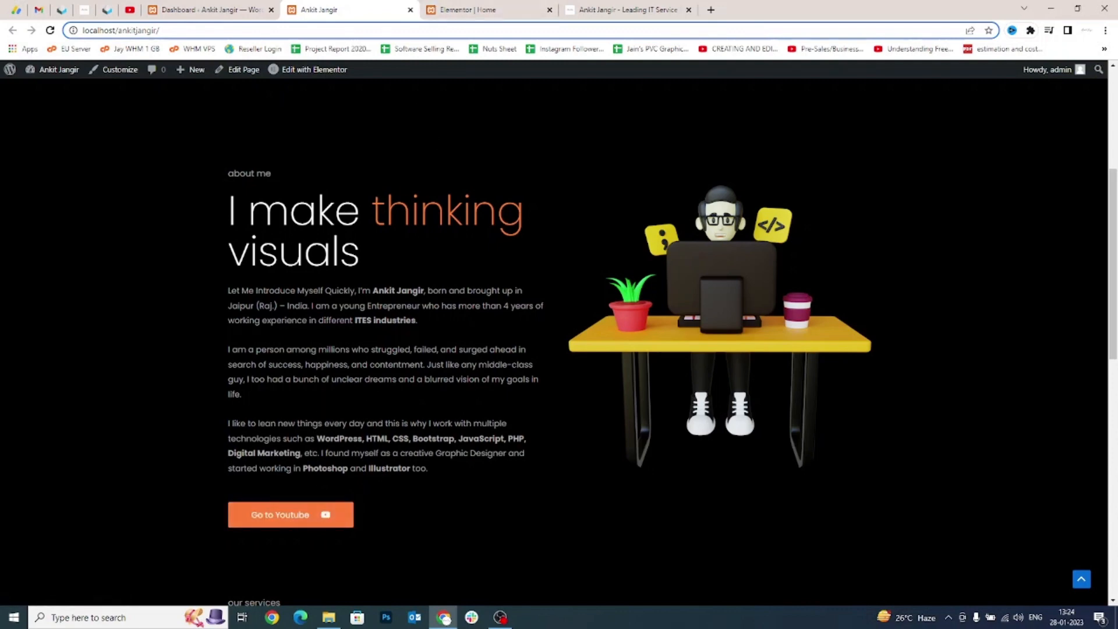
scroll(559, 338, up, 4)
scroll(559, 338, down, 2)
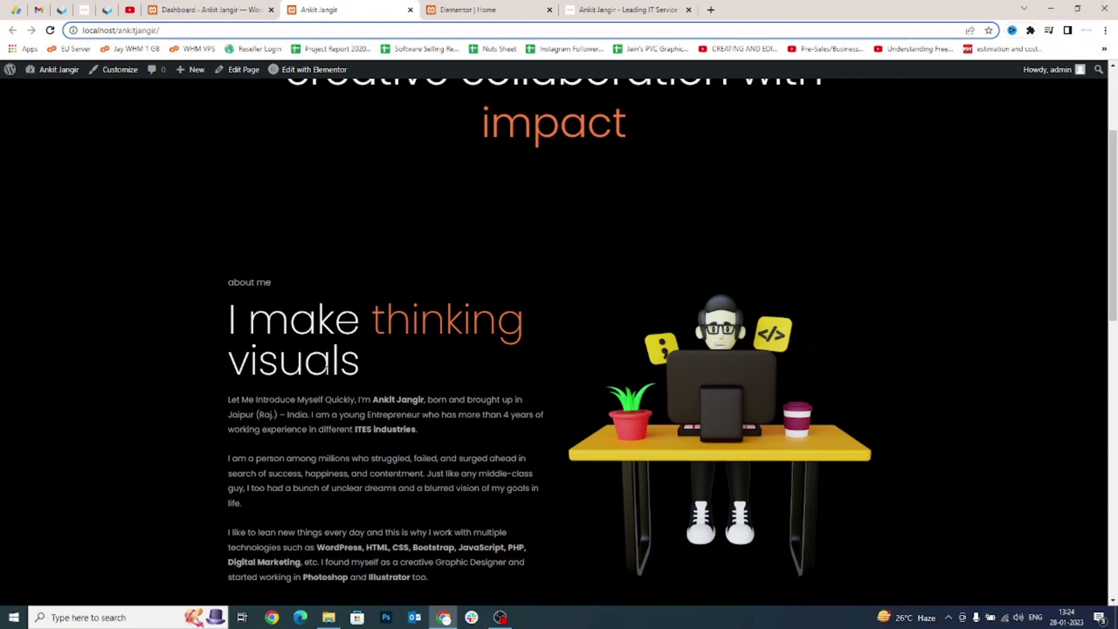
Switch to the YouTube channel page that is already open in the browser.
click(129, 10)
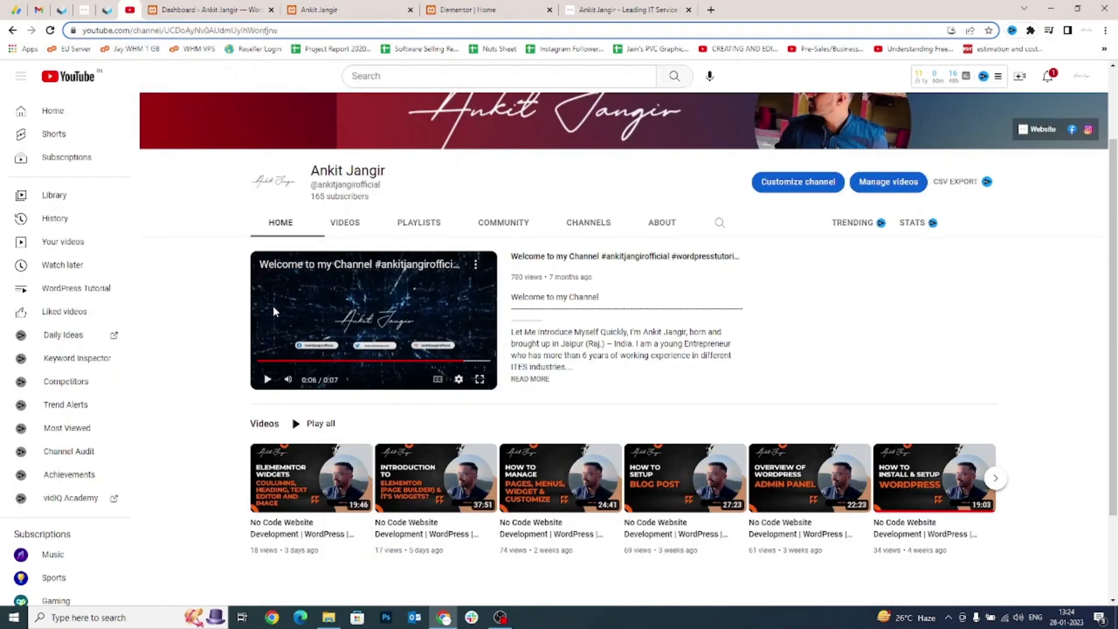